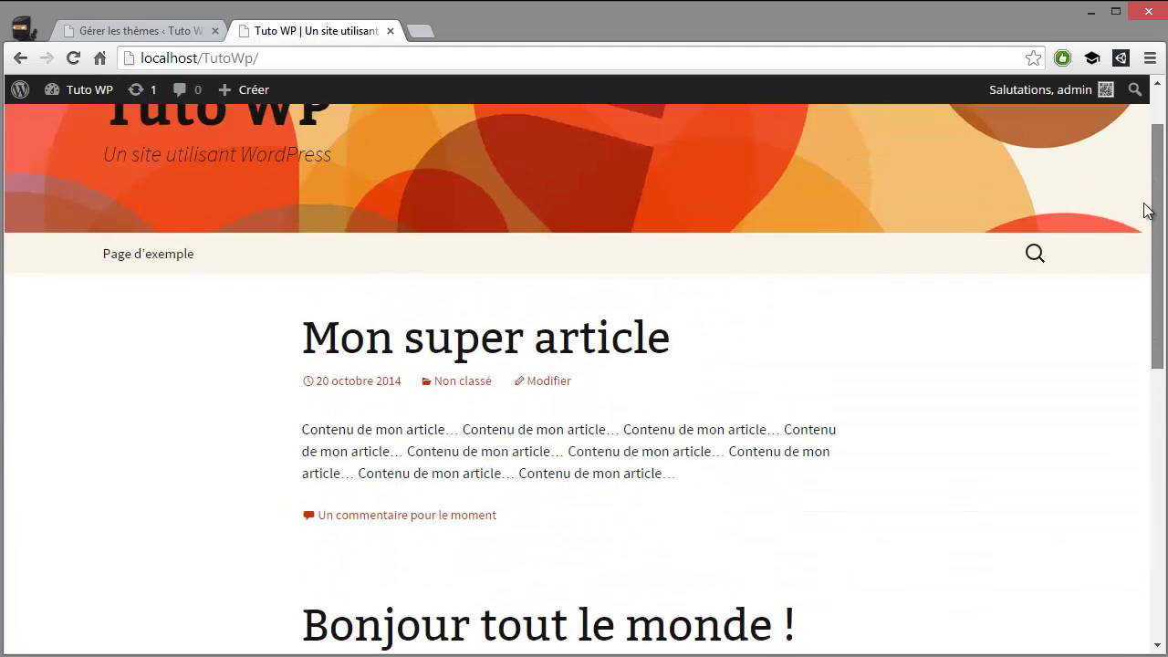
# - Switch from the public site to its administration and open the Tableau de bord page
pyautogui.scroll(-4, 1141, 207)
pyautogui.scroll(4, 1141, 444)
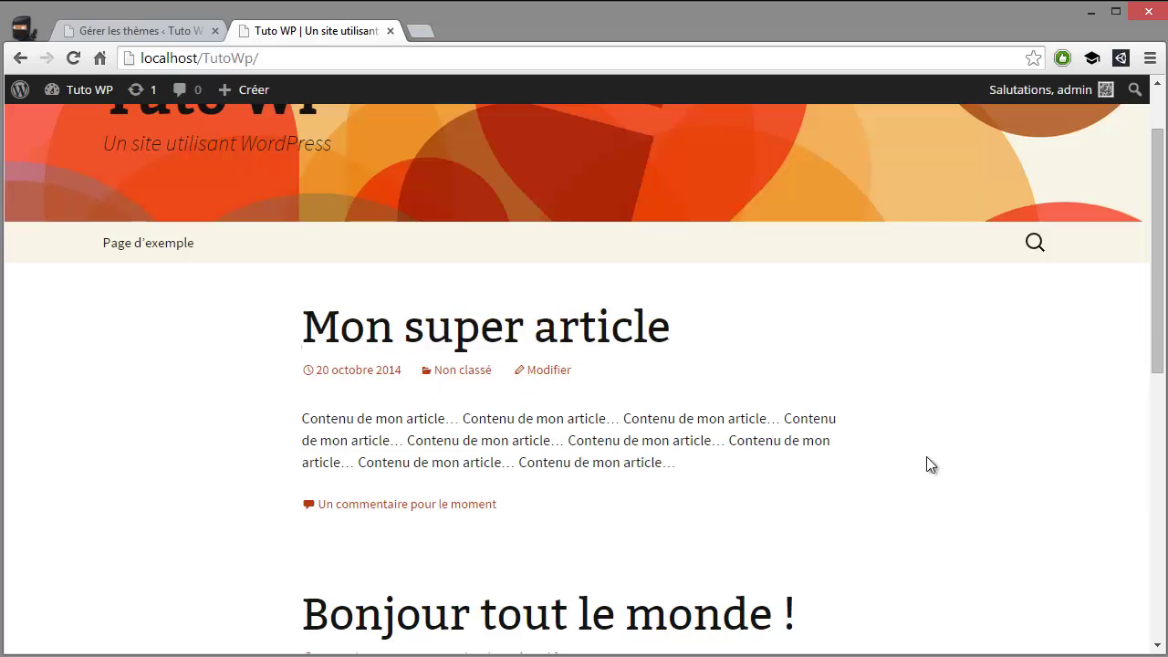
pyautogui.click(162, 33)
pyautogui.moveTo(231, 112)
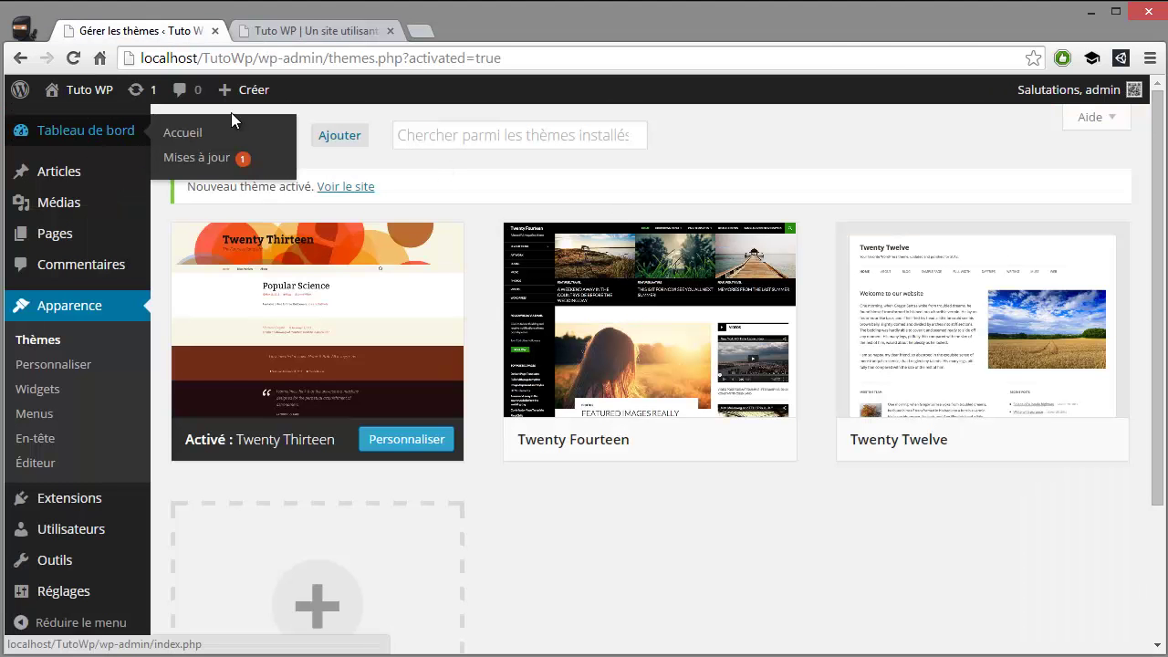
pyautogui.click(102, 129)
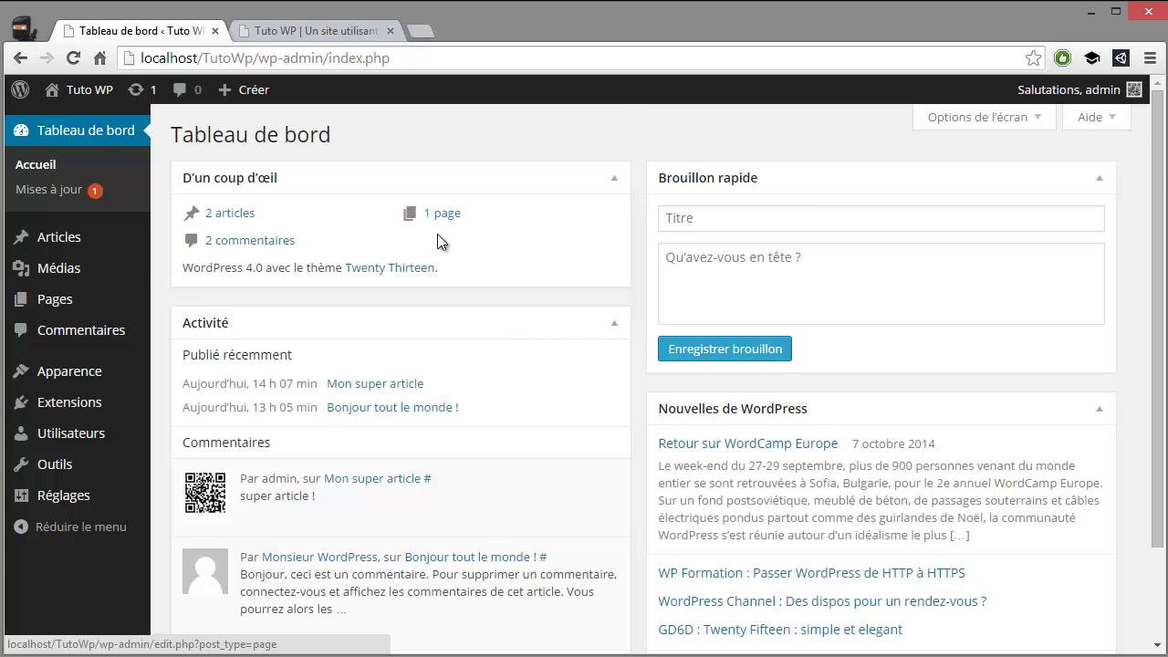
# - Examine the dashboard's Activité, Brouillon rapide and Nouvelles de WordPress blocks
pyautogui.scroll(-3, 433, 247)
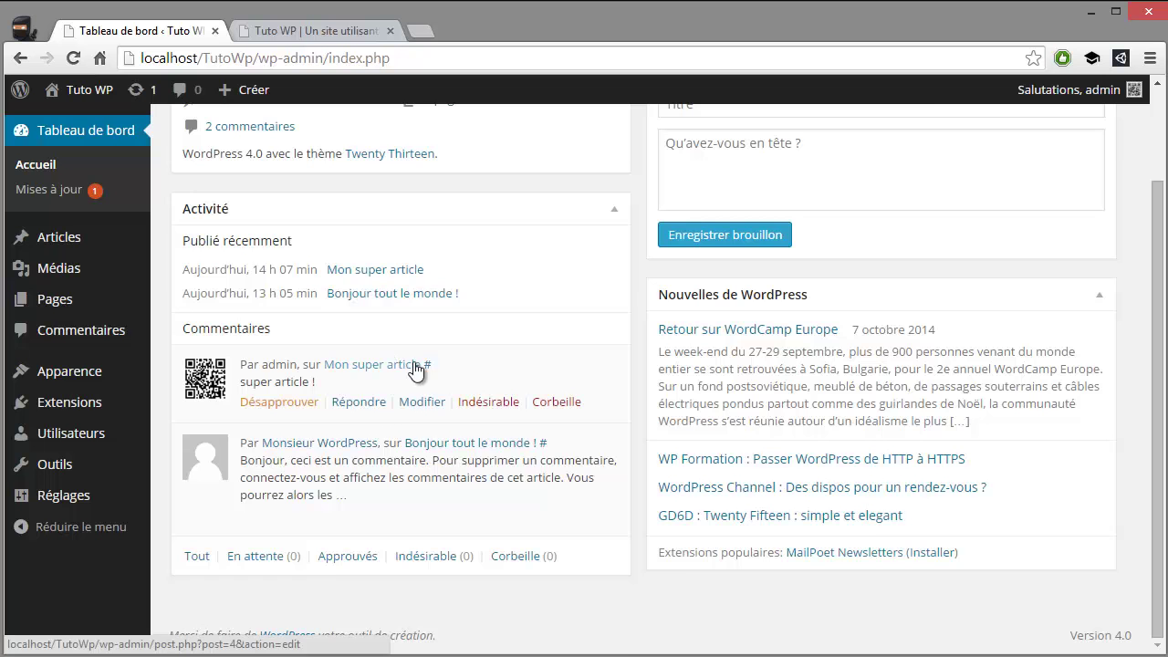
pyautogui.scroll(3, 402, 355)
pyautogui.click(759, 271)
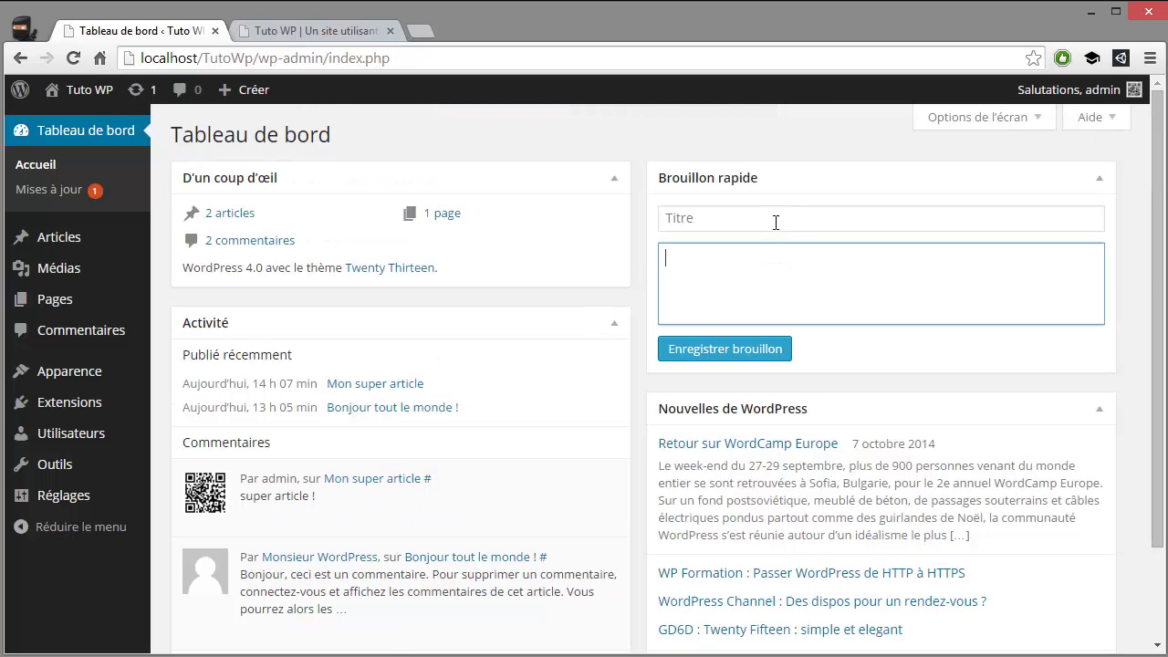
pyautogui.click(775, 222)
pyautogui.click(751, 253)
pyautogui.click(757, 221)
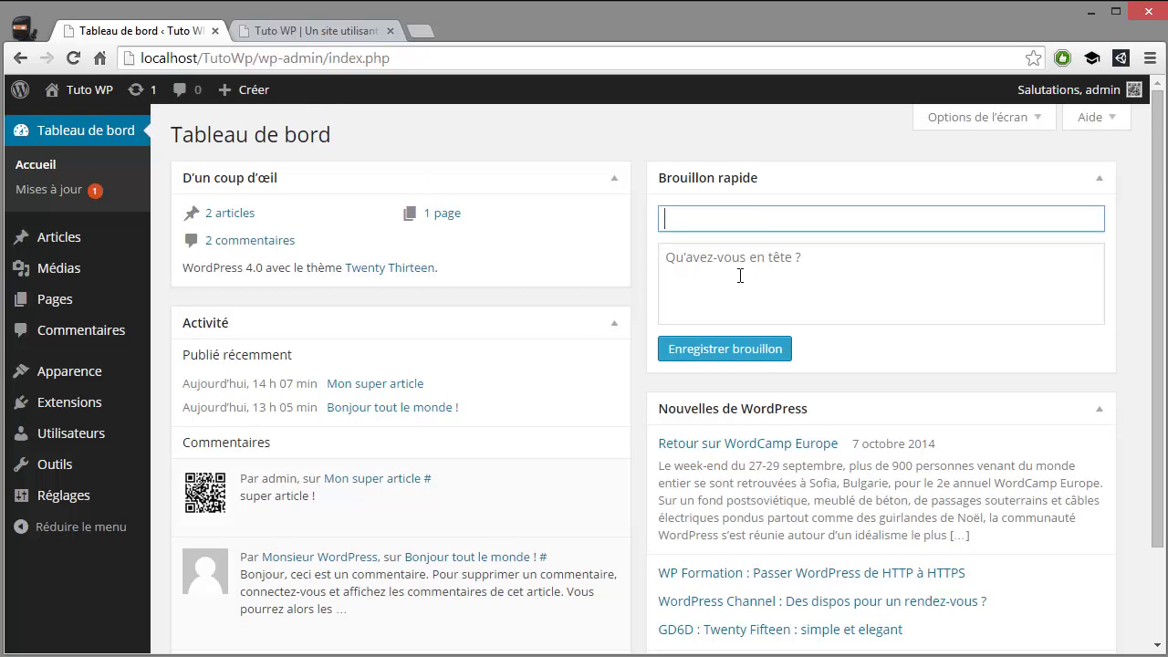
pyautogui.click(740, 276)
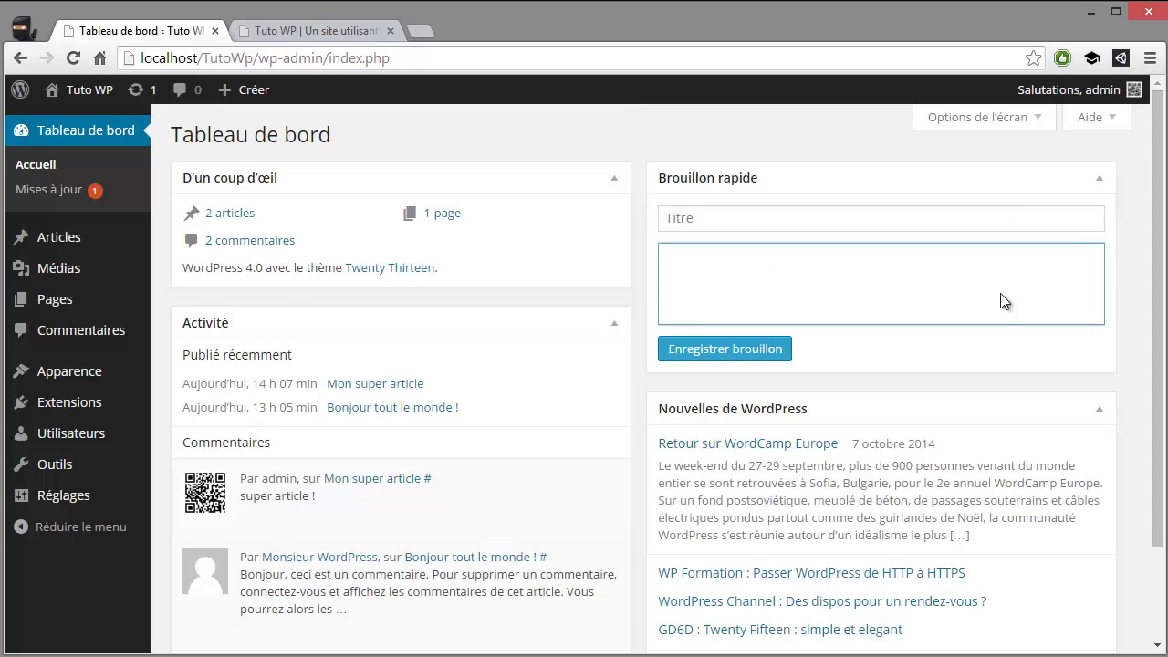
pyautogui.scroll(-3, 1000, 294)
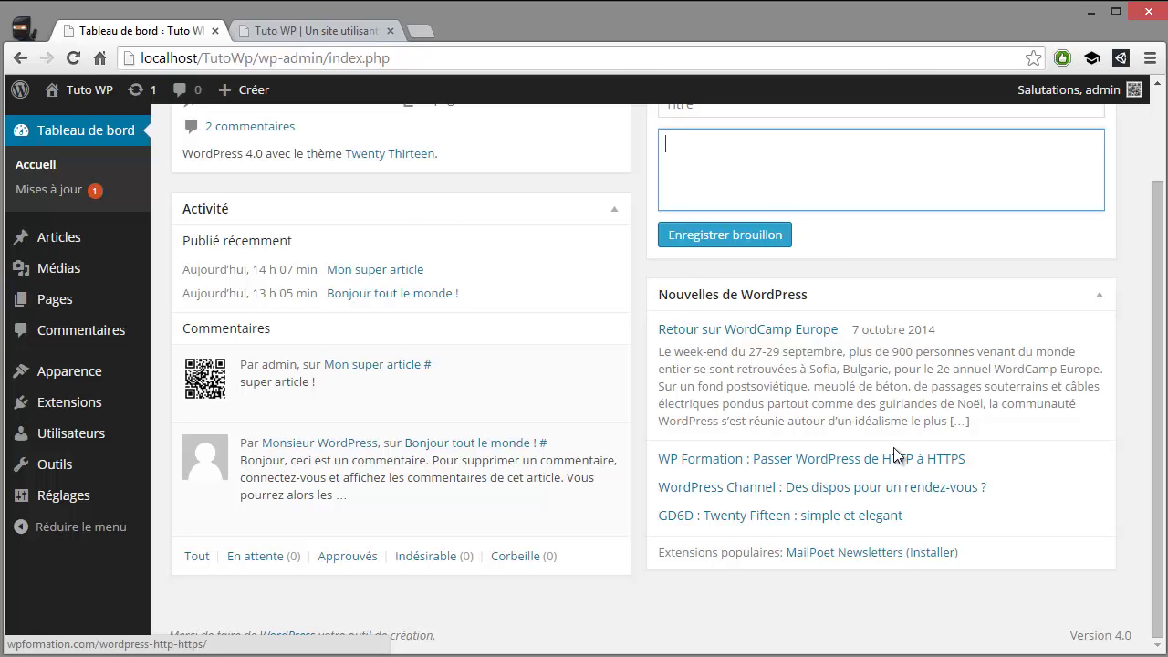
pyautogui.scroll(3, 776, 476)
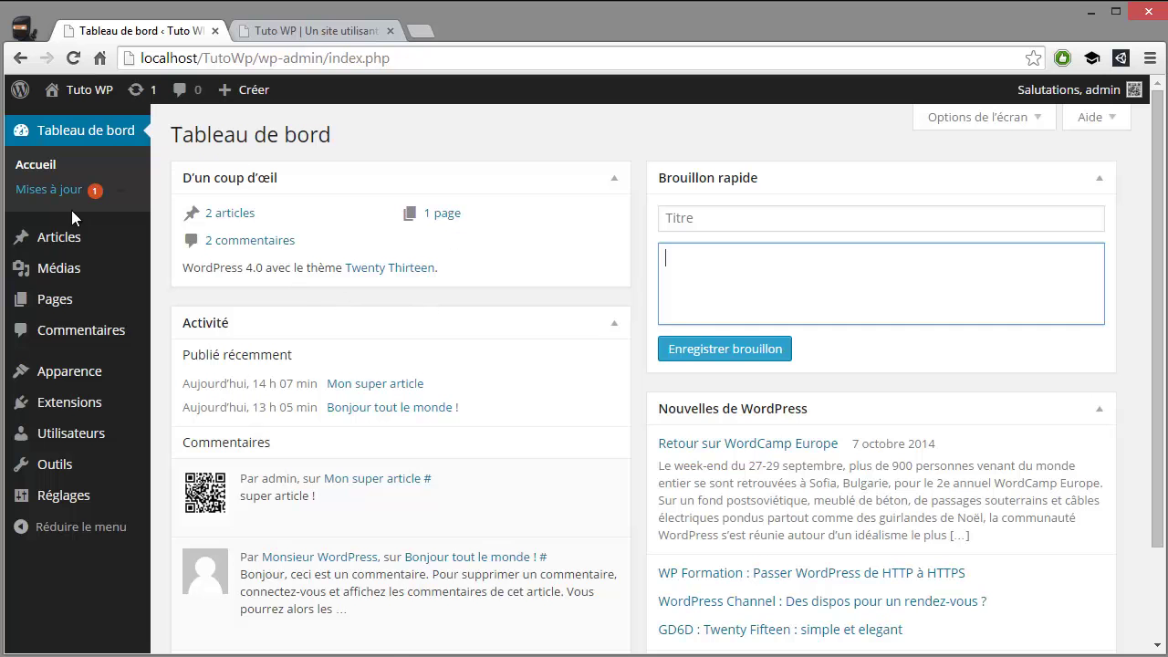
# - Open the list of articles, select both articles and view the available bulk actions
pyautogui.click(59, 235)
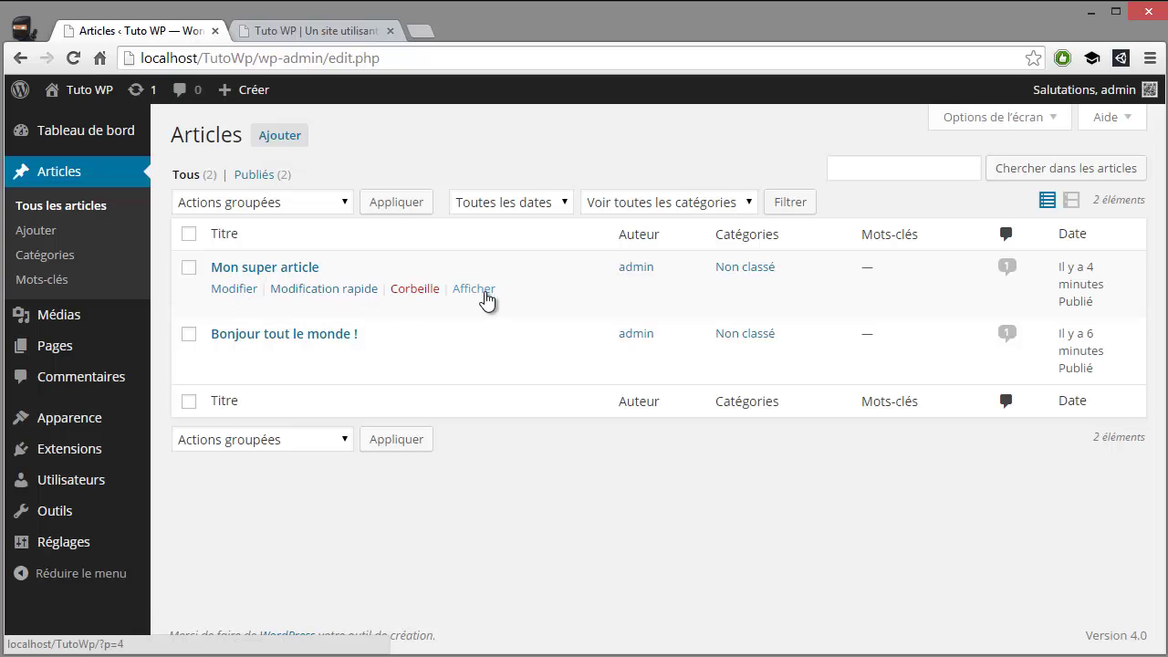
pyautogui.click(189, 267)
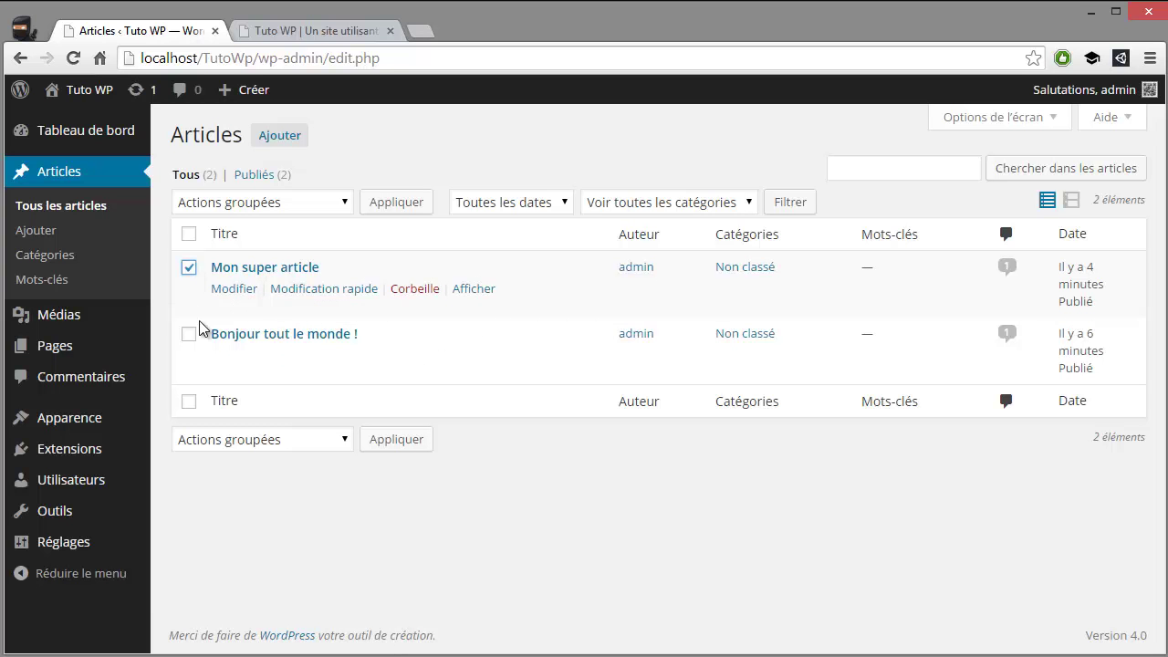
pyautogui.click(189, 334)
pyautogui.click(301, 442)
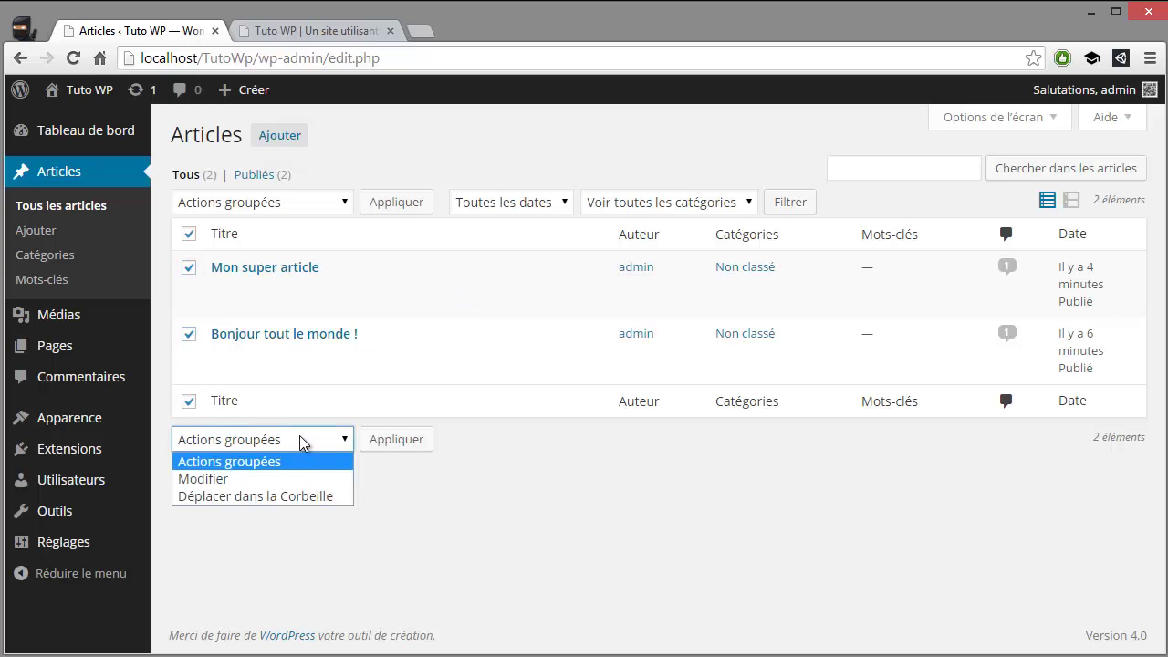
pyautogui.click(548, 445)
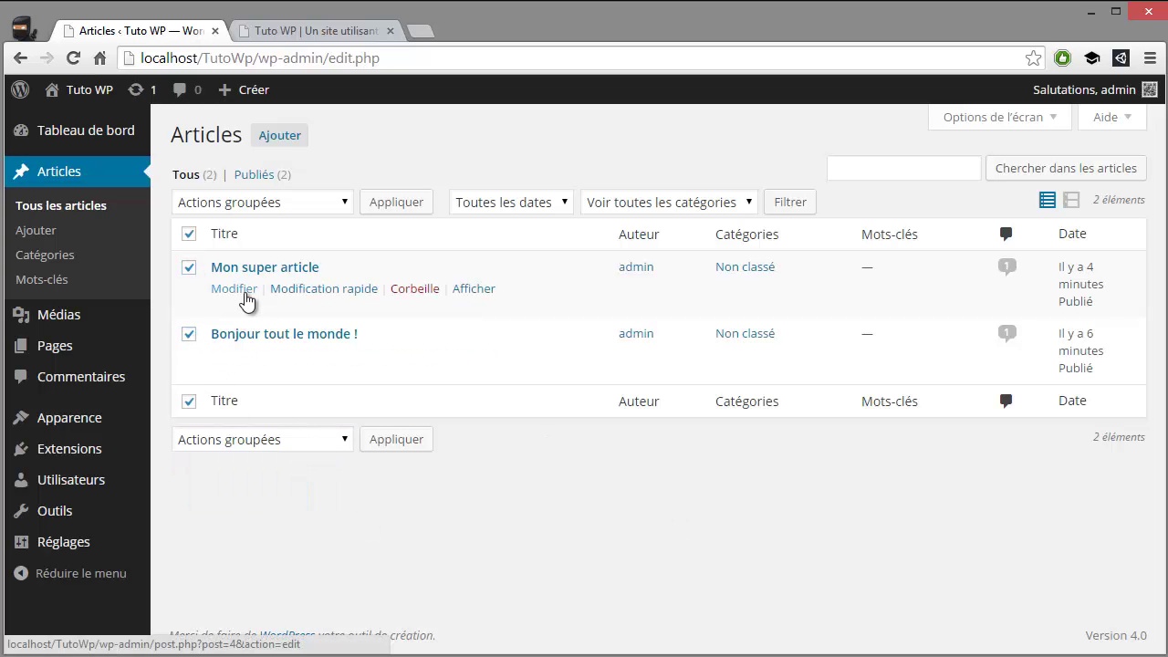
# - Edit "Mon super article": make the second "Contenu de mon article" bold and the first full one on the third line italic
pyautogui.click(242, 294)
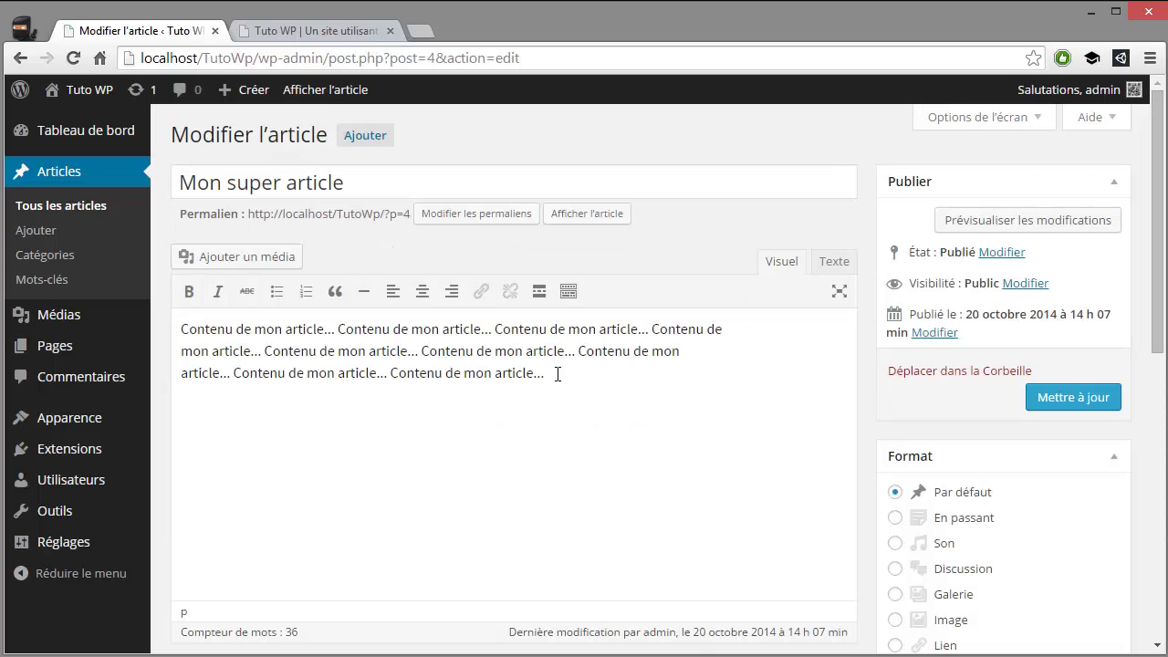
pyautogui.moveTo(340, 330); pyautogui.dragTo(488, 330)
pyautogui.click(189, 291)
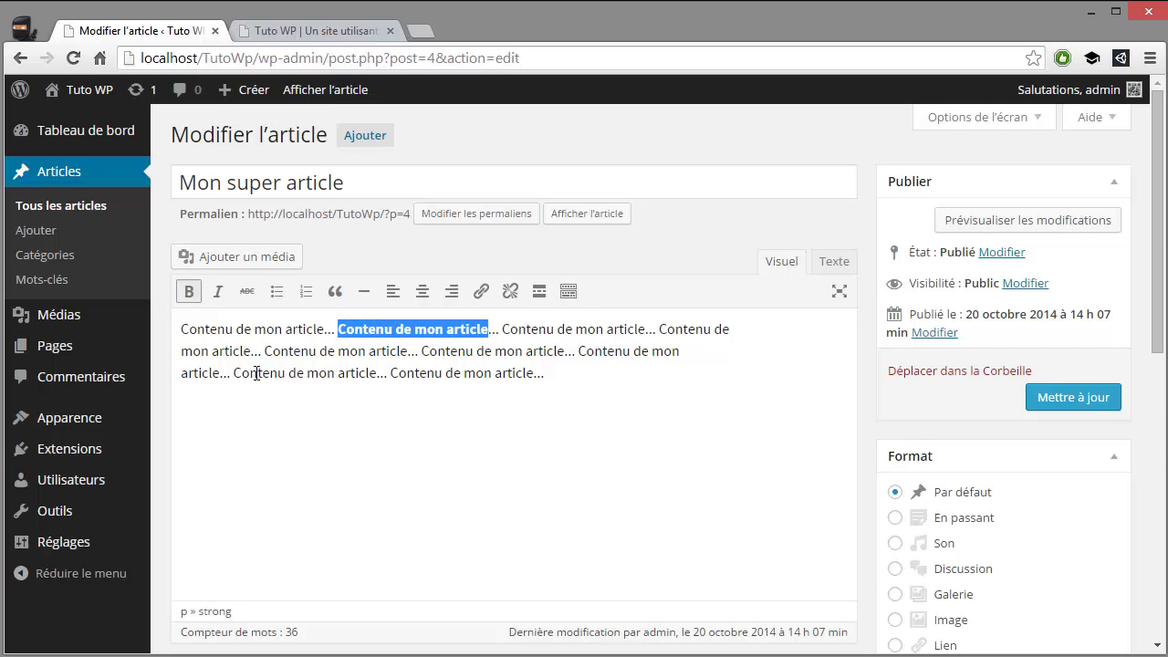
pyautogui.moveTo(234, 373); pyautogui.dragTo(381, 373)
pyautogui.click(217, 291)
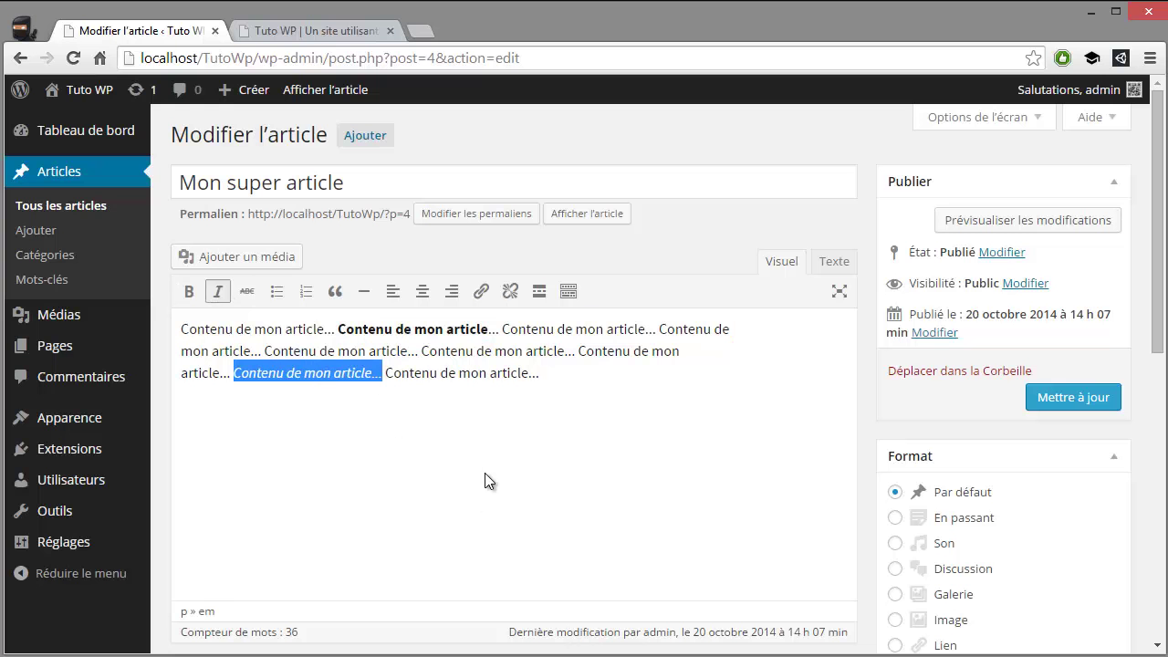
pyautogui.click(485, 473)
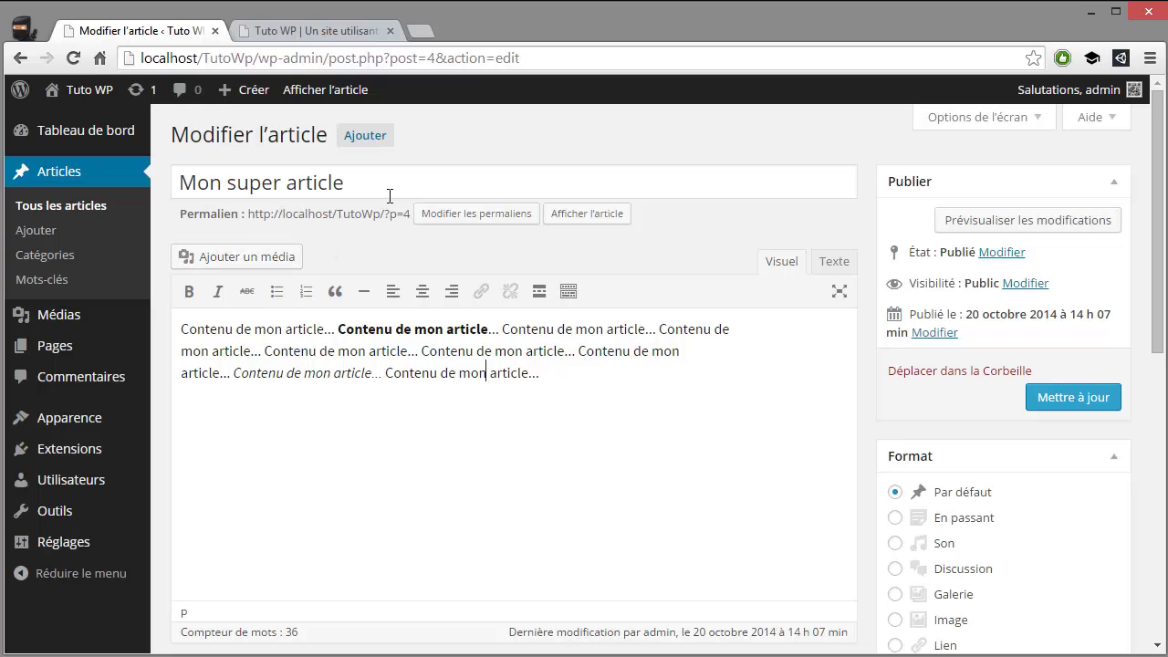
# - Strike through "Contenu de mo" at the end of the second line and start an empty paragraph below the text
pyautogui.moveTo(391, 180); pyautogui.dragTo(173, 173)
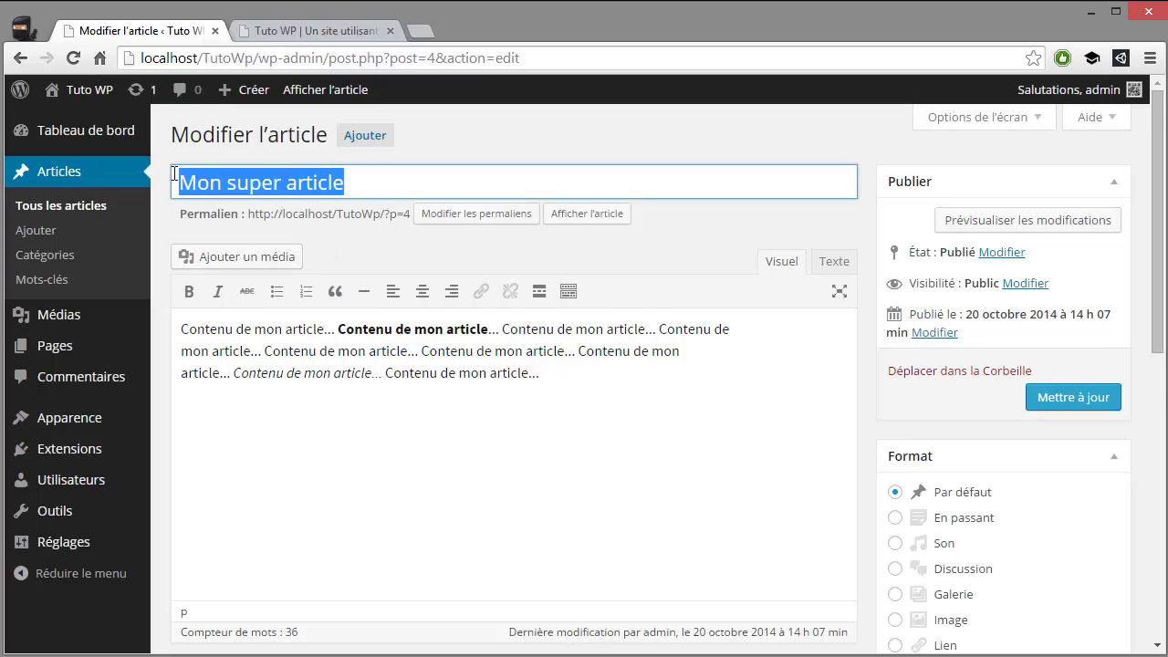
pyautogui.scroll(-1, 195, 203)
pyautogui.click(555, 300)
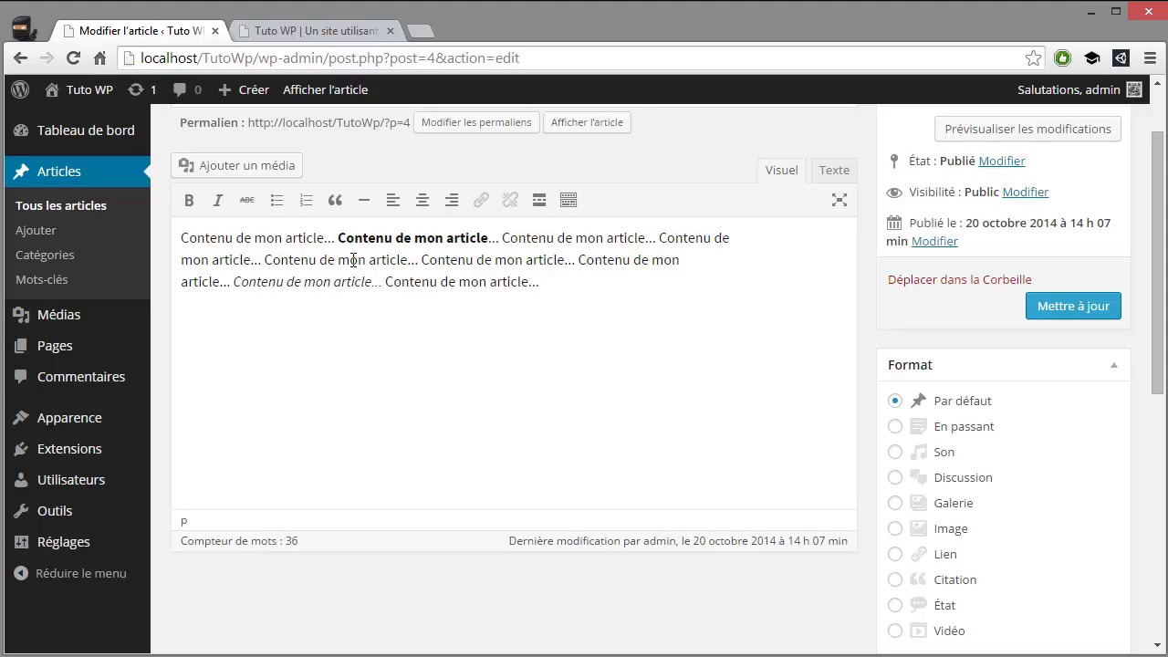
pyautogui.moveTo(581, 261); pyautogui.dragTo(678, 261)
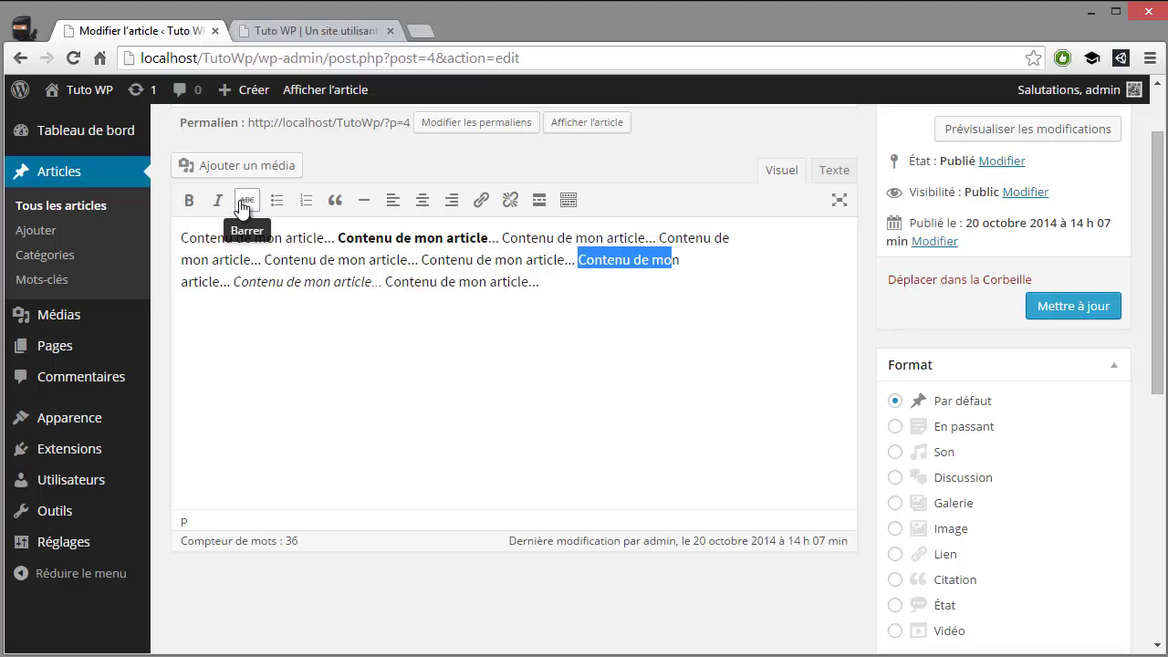
pyautogui.click(246, 199)
pyautogui.click(690, 374)
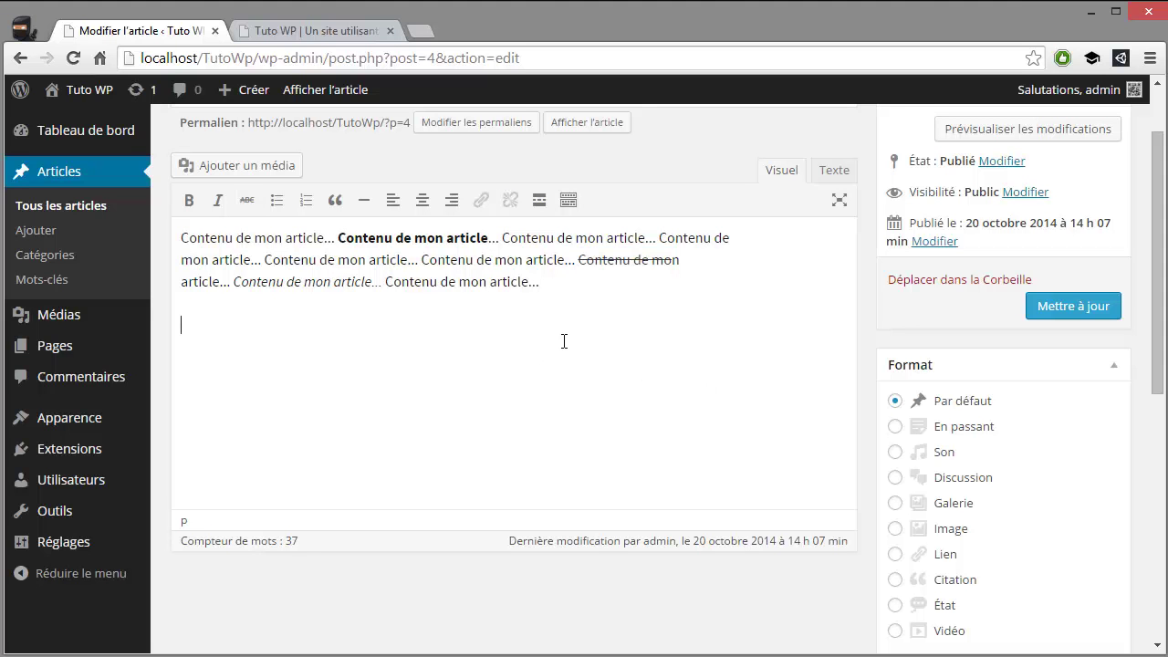
# - Upload the yellow tram photo to the media library from the article's media insertion dialog
pyautogui.scroll(1, 467, 384)
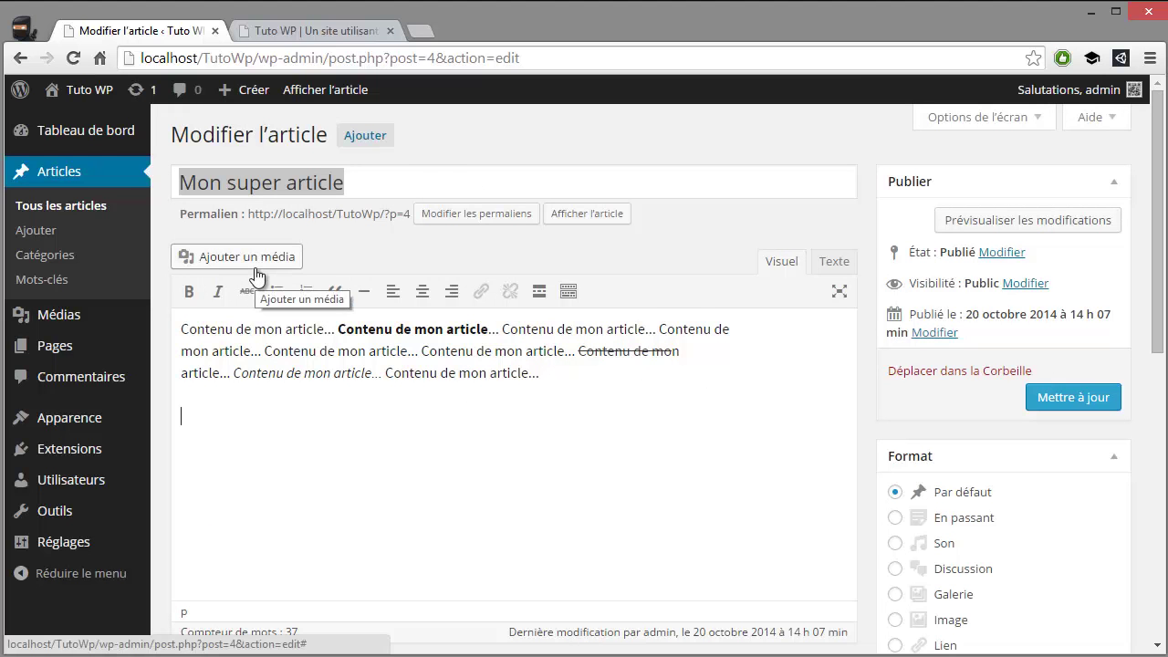
pyautogui.click(256, 271)
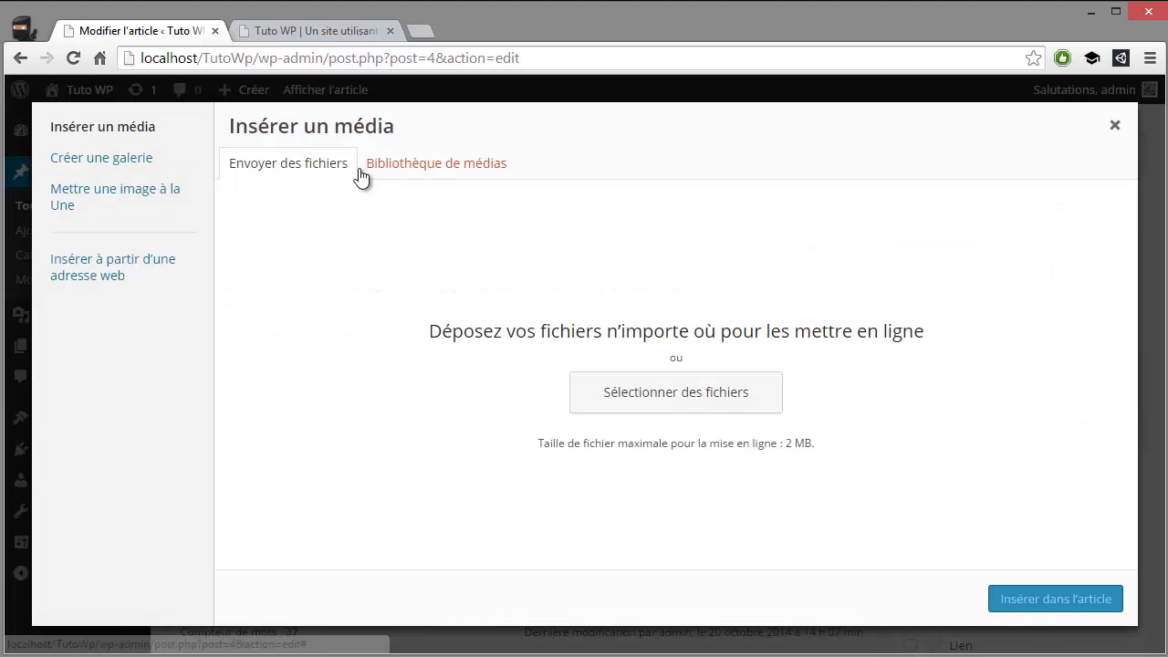
pyautogui.click(398, 168)
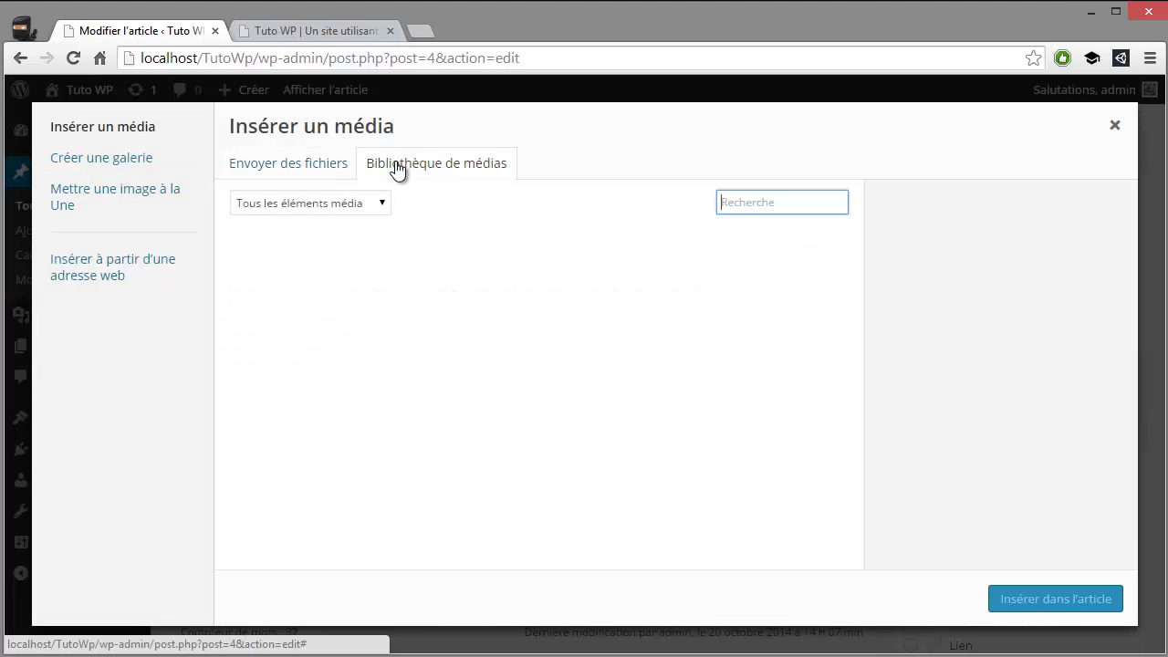
pyautogui.click(271, 171)
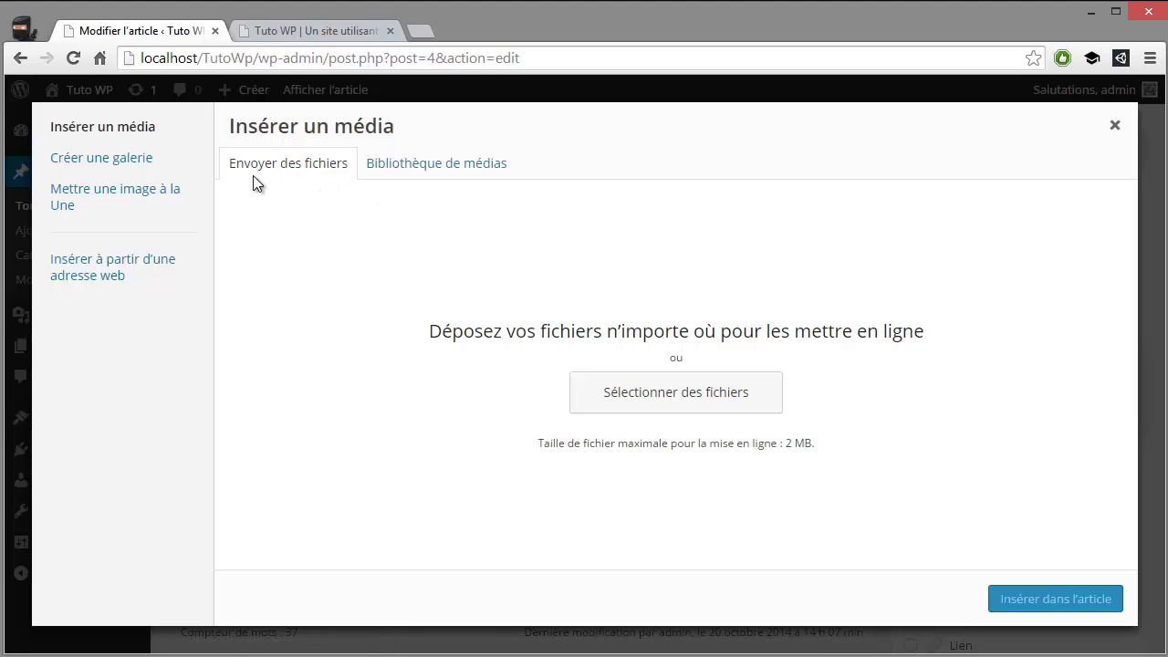
pyautogui.moveTo(1167, 390); pyautogui.dragTo(633, 329)
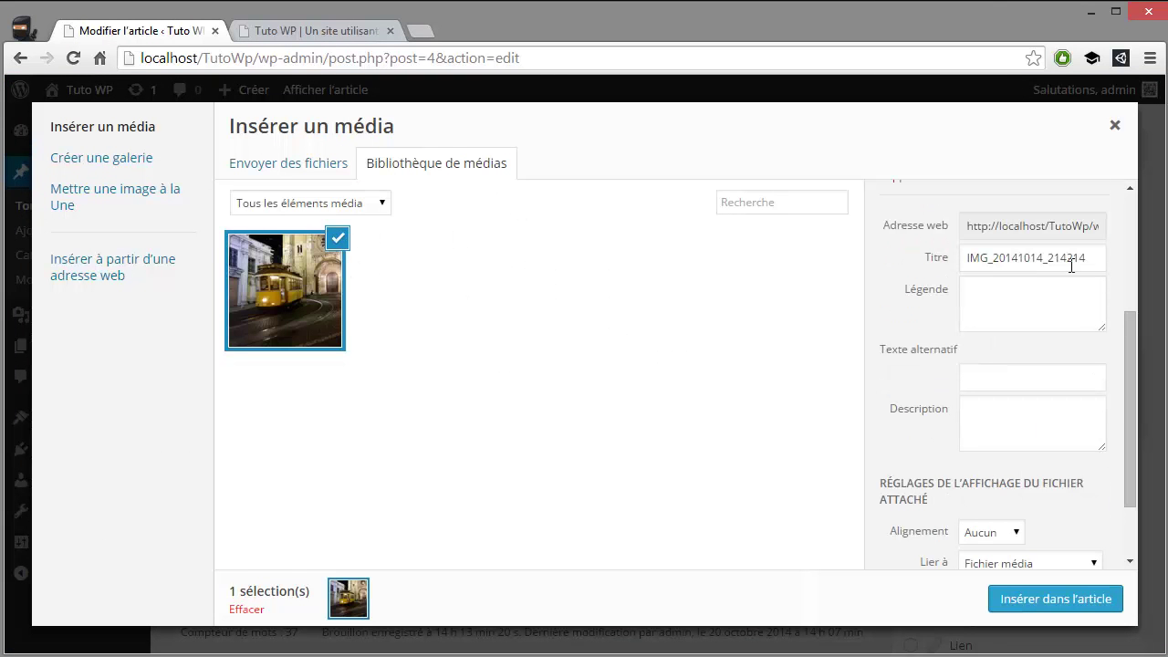
# - Set the uploaded image's title to "Tram" and its alternative text to "Lisbonne"
pyautogui.moveTo(1079, 257); pyautogui.dragTo(941, 264)
pyautogui.write('Tram')
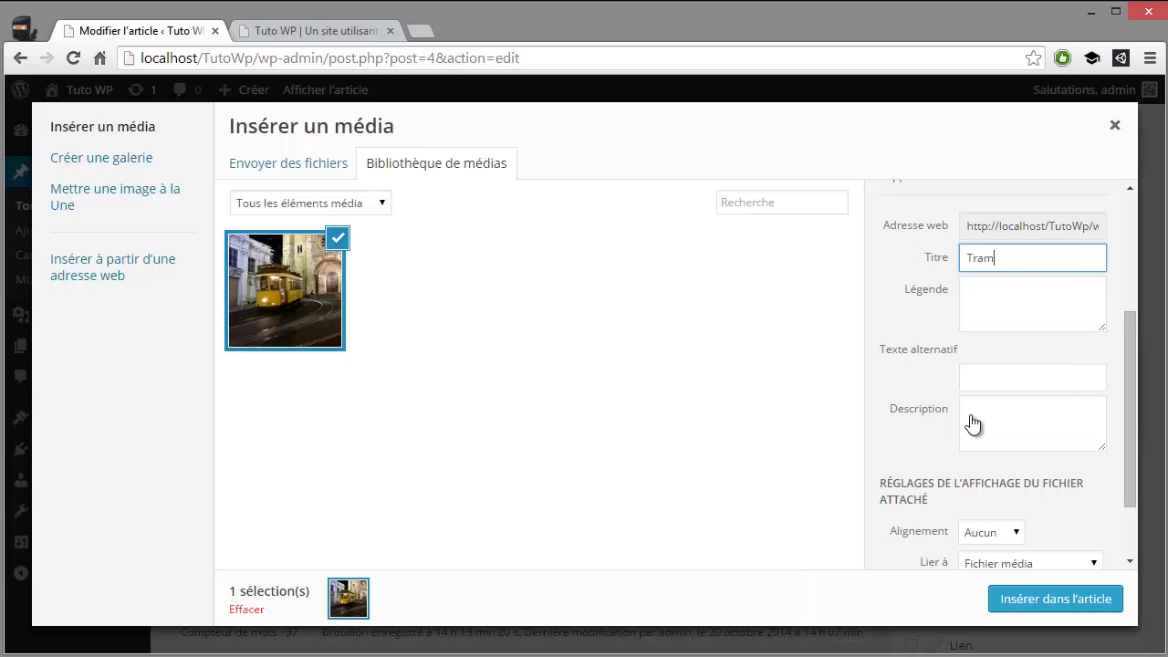
pyautogui.click(974, 374)
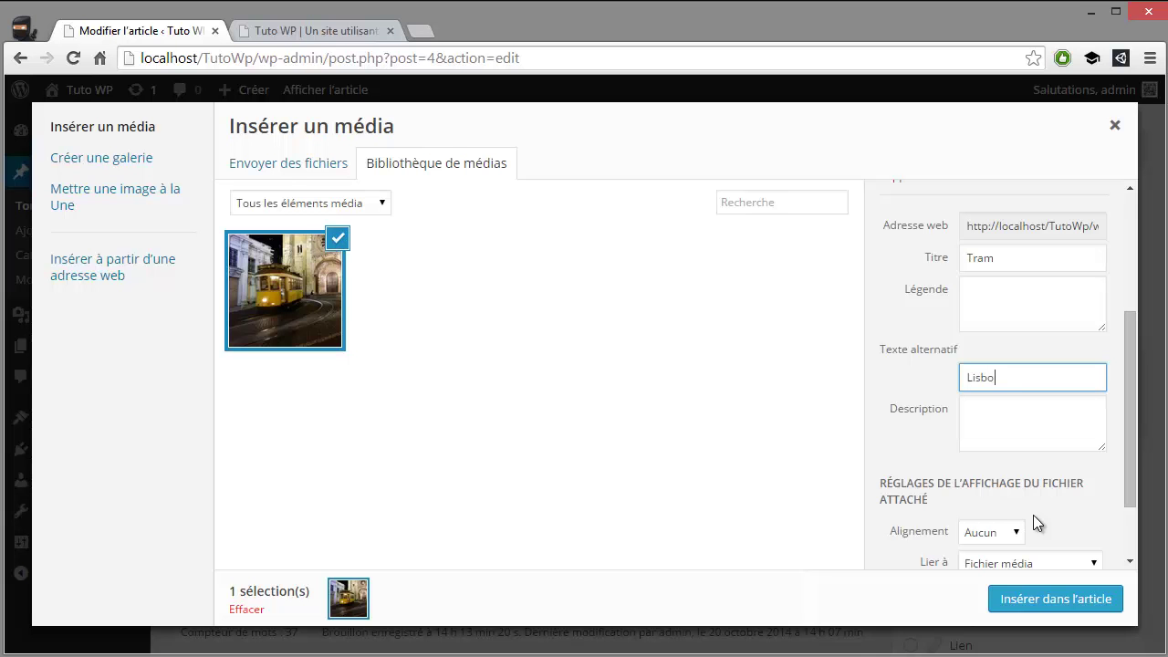
# - Set the tram image's alignment to Centre and its size to Grande – 604 × 453
pyautogui.scroll(-1, 918, 341)
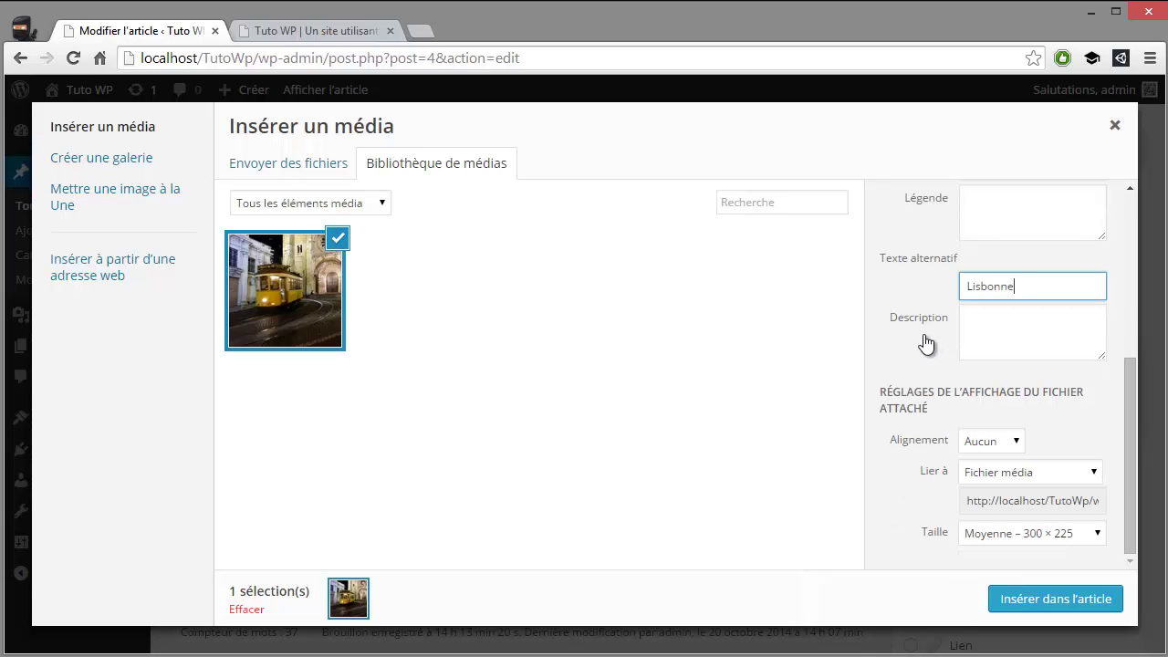
pyautogui.click(1010, 443)
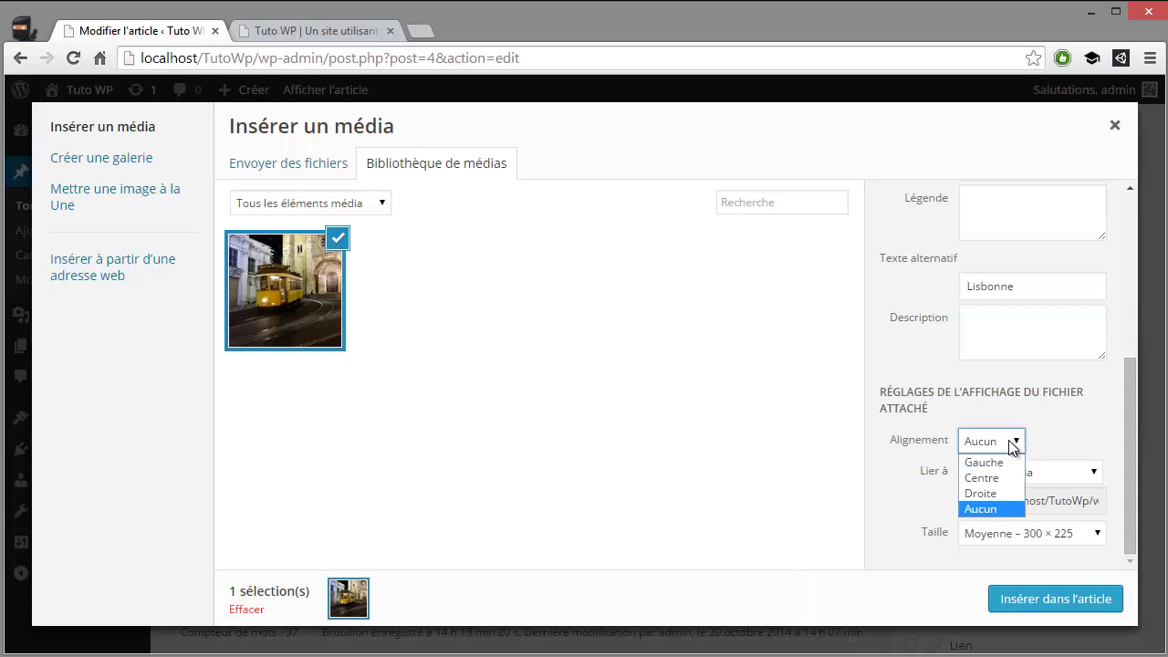
pyautogui.click(994, 478)
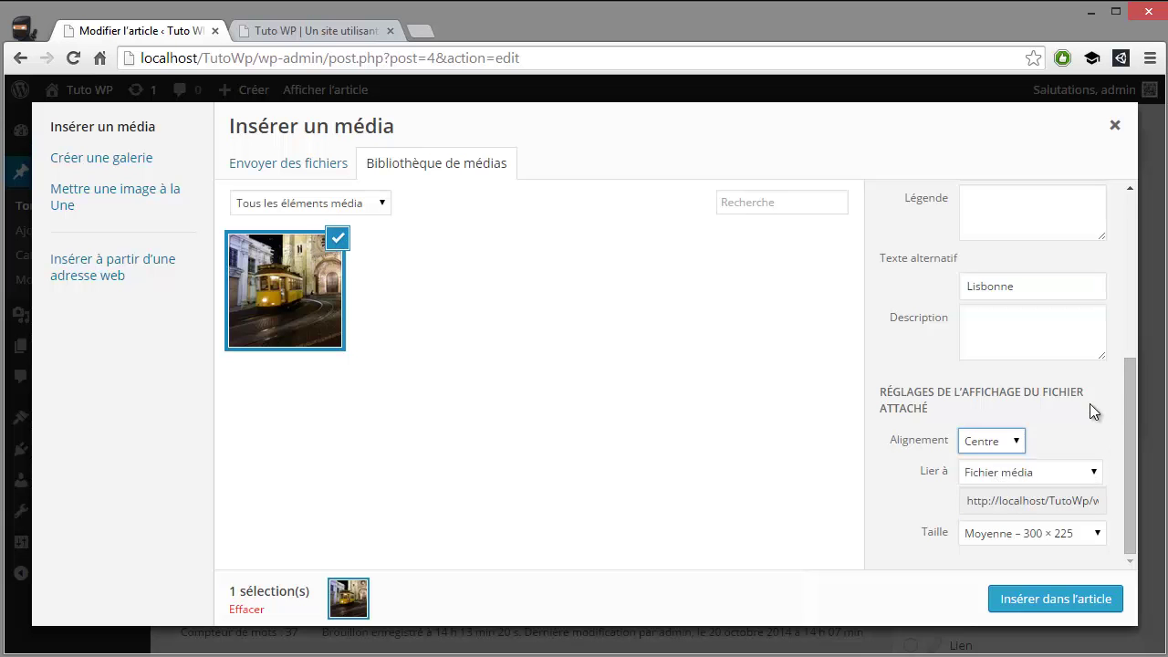
pyautogui.click(1131, 411)
pyautogui.click(1038, 471)
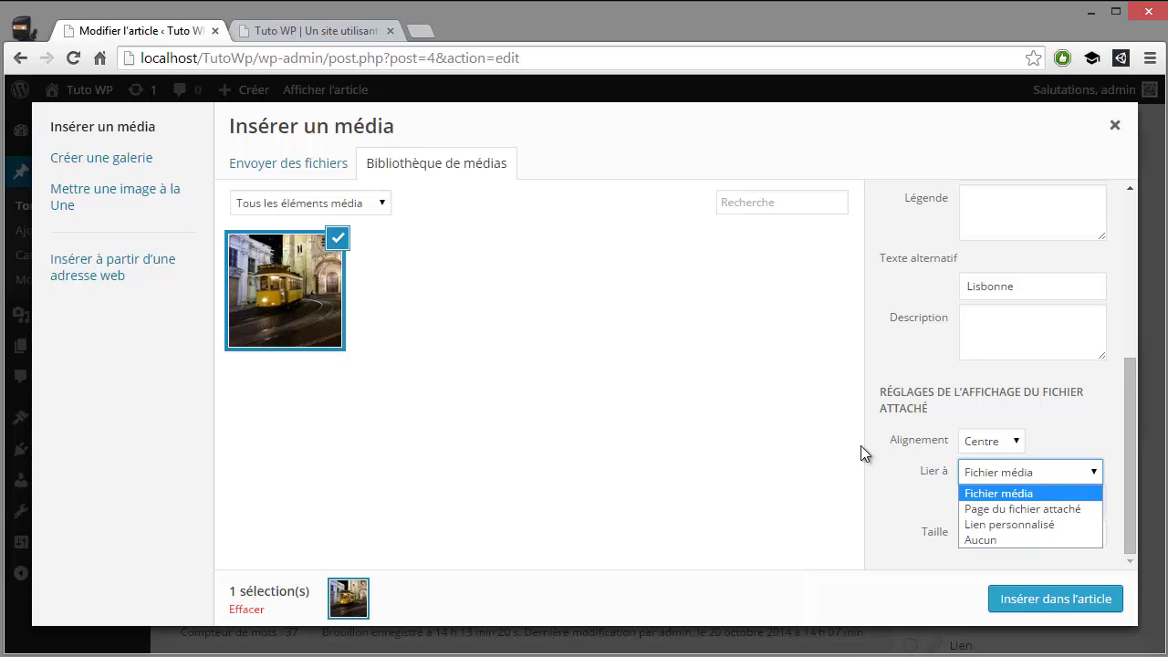
pyautogui.click(792, 428)
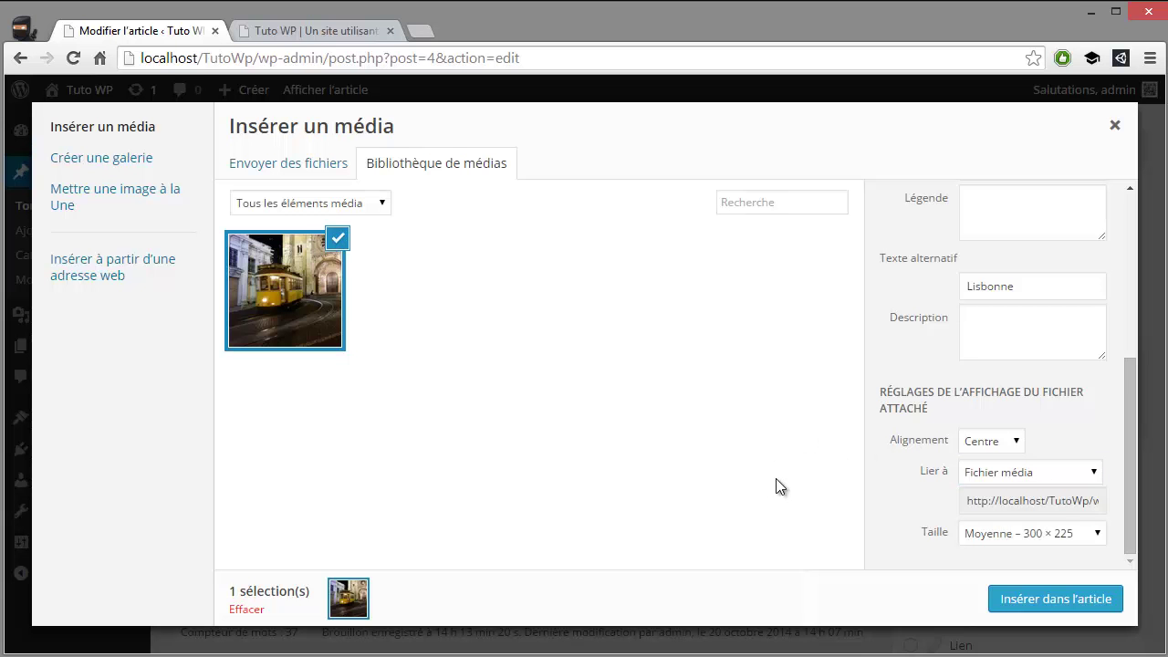
pyautogui.click(1057, 534)
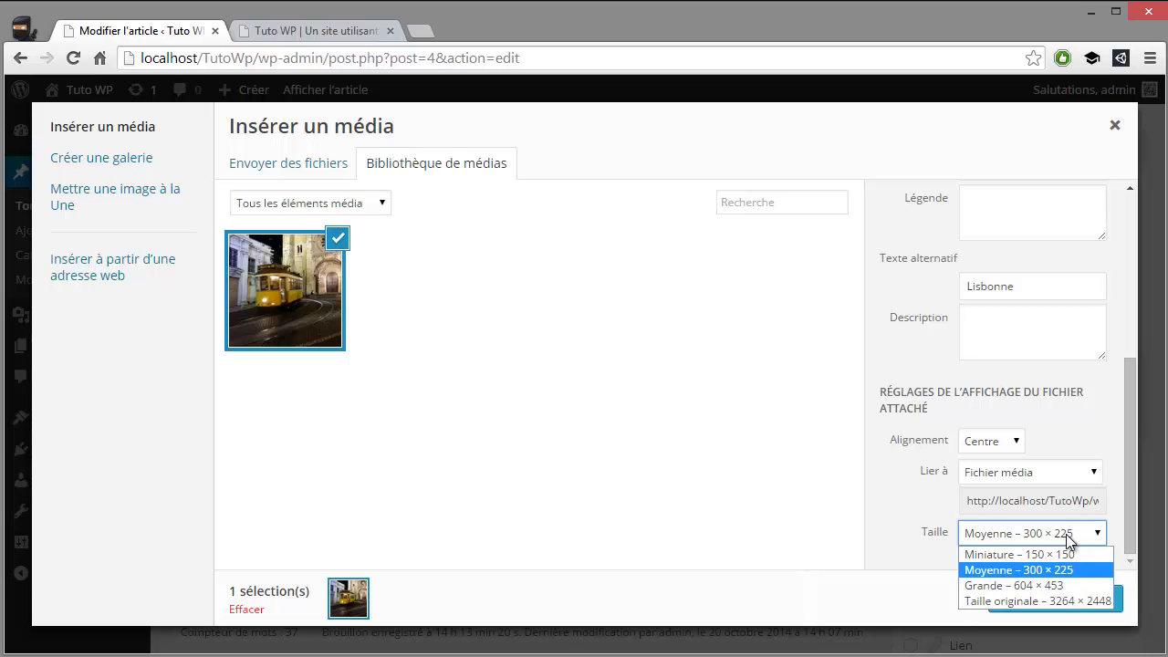
pyautogui.click(1008, 584)
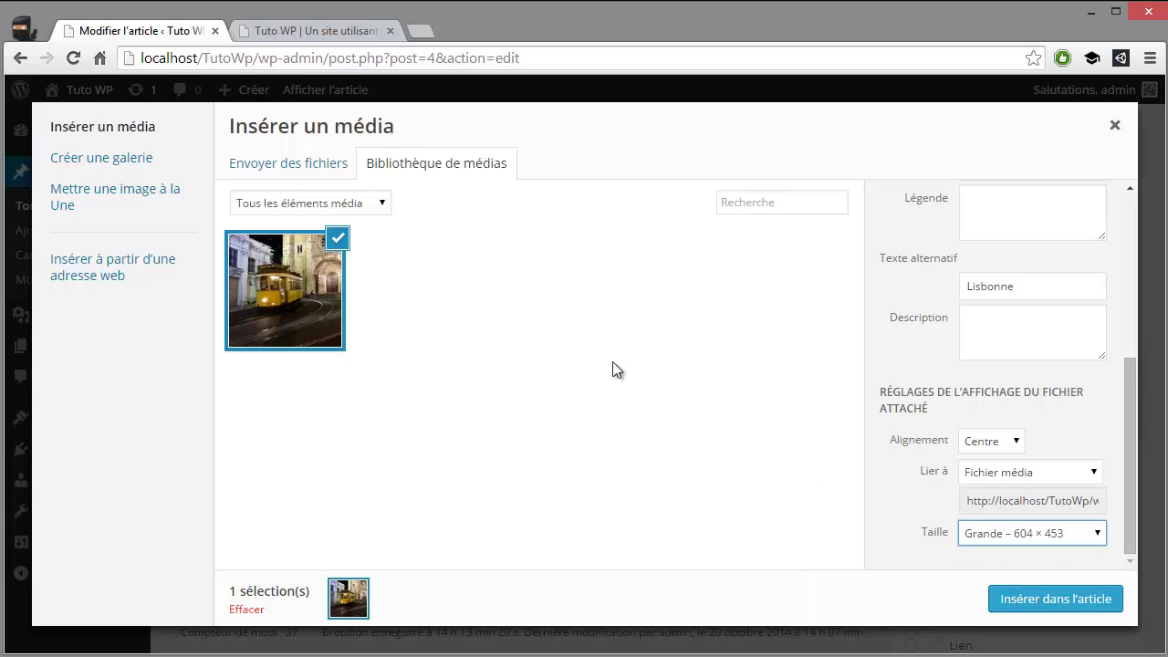
# - Insert the tram image into the article and update the published article
pyautogui.moveTo(1131, 427); pyautogui.dragTo(1131, 264)
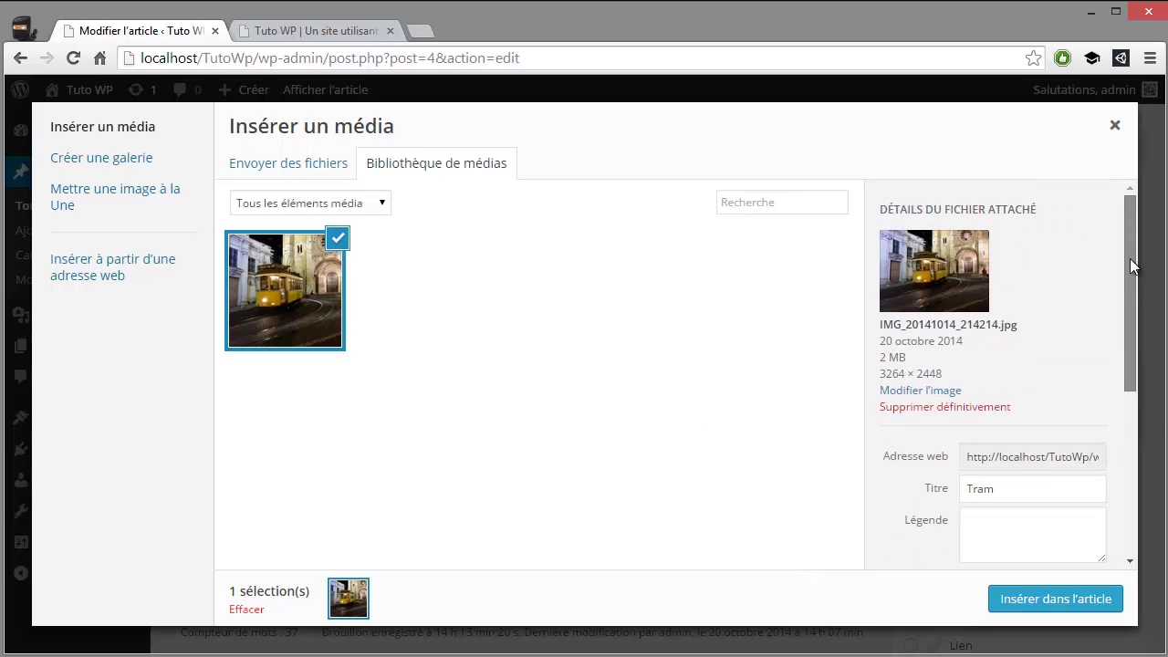
pyautogui.click(1017, 599)
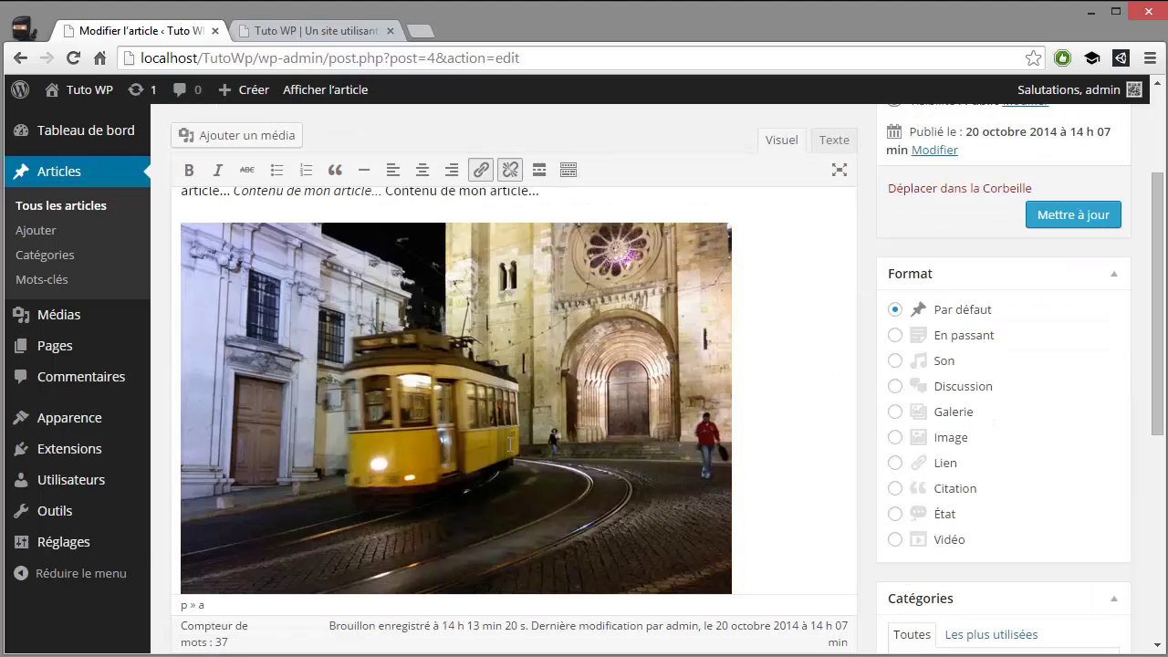
pyautogui.scroll(-4, 506, 415)
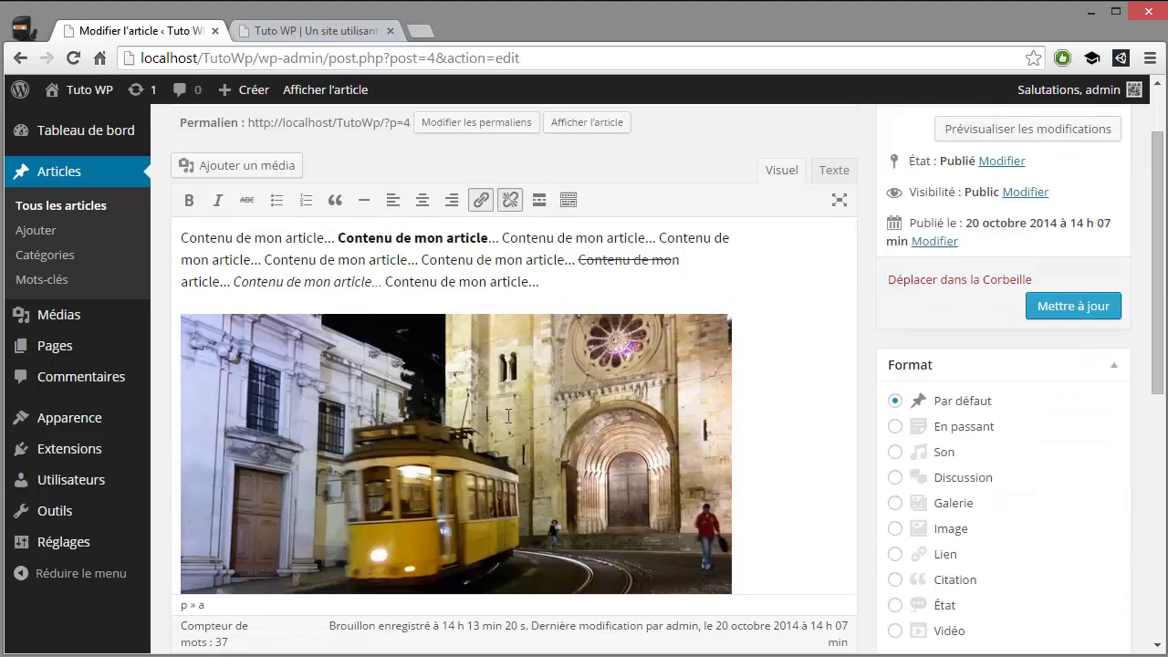
pyautogui.scroll(4, 512, 414)
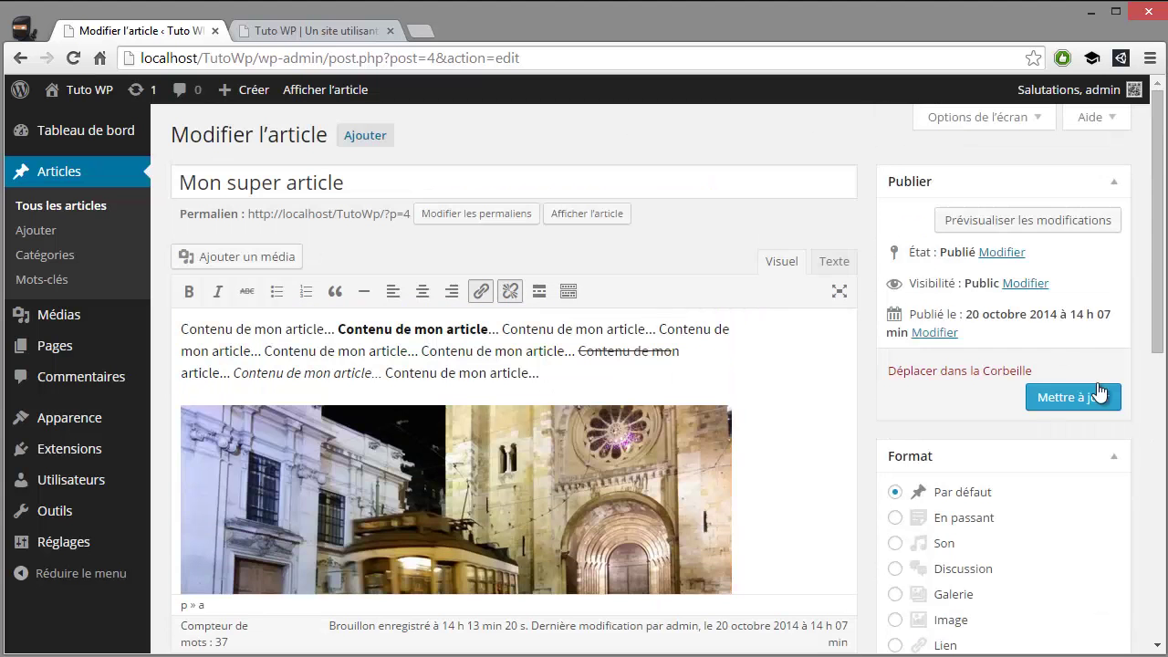
pyautogui.click(1065, 396)
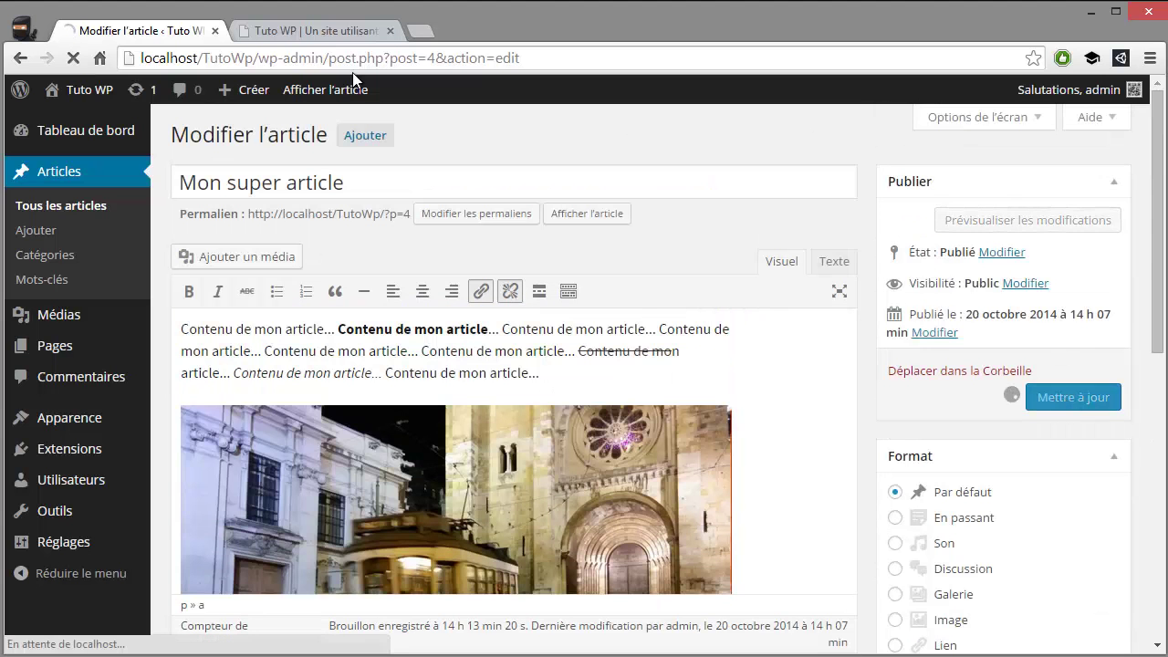
# - Open "Mon super article" on the public site and check its formatted text and tram image
pyautogui.click(288, 32)
pyautogui.scroll(-5, 509, 302)
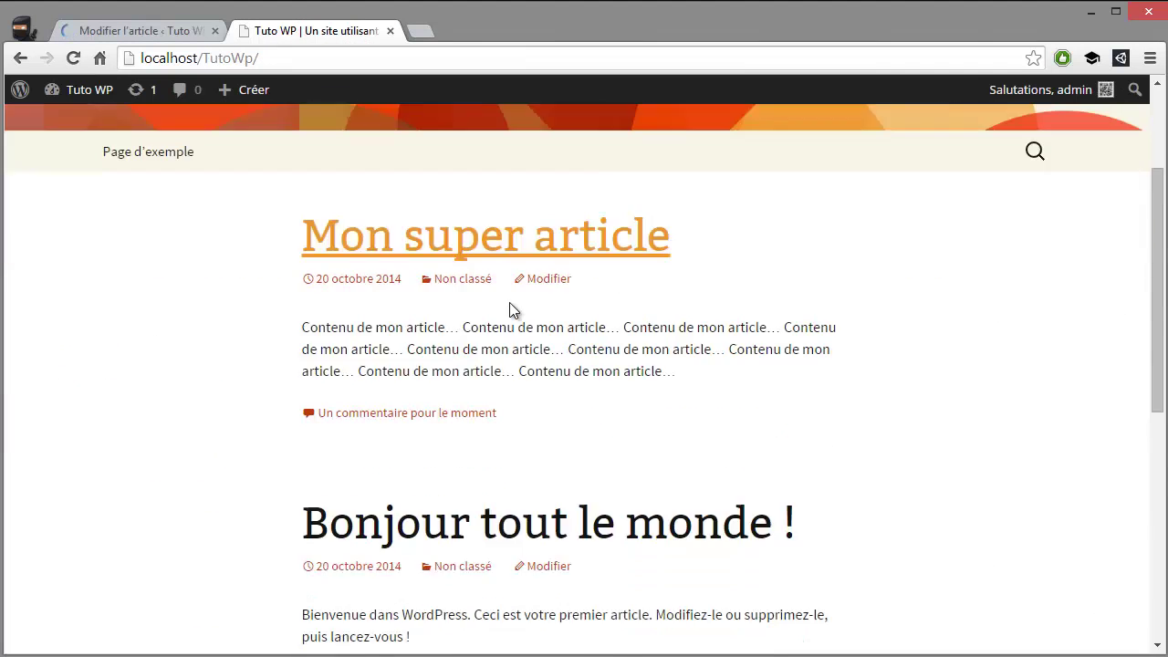
pyautogui.scroll(5, 508, 317)
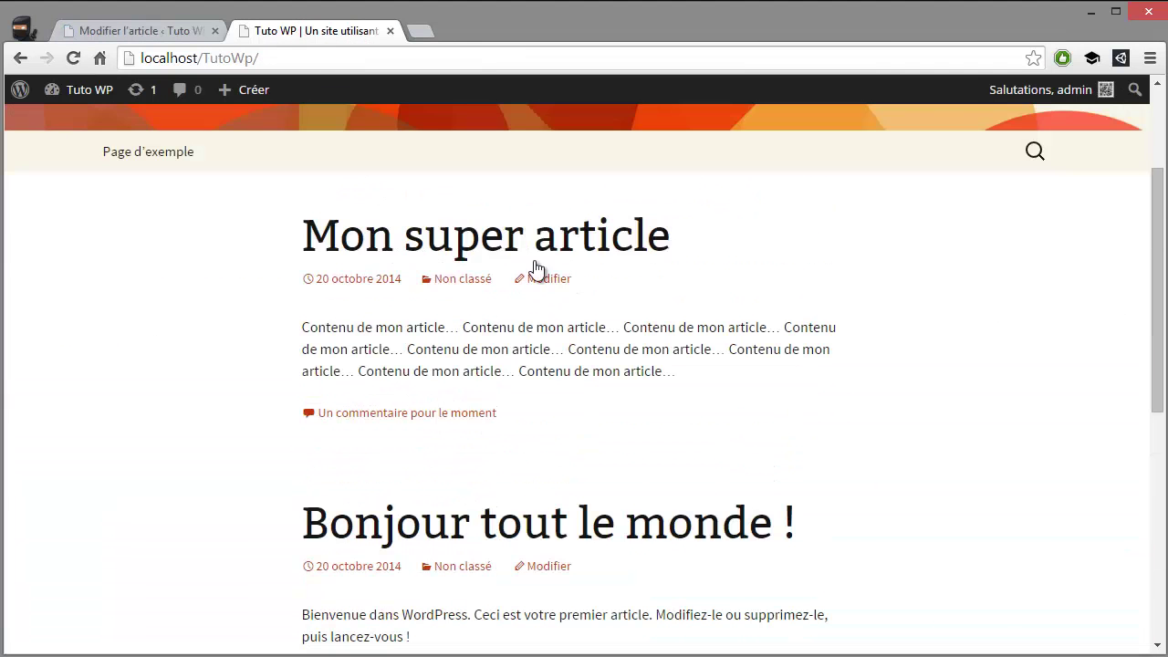
pyautogui.click(459, 234)
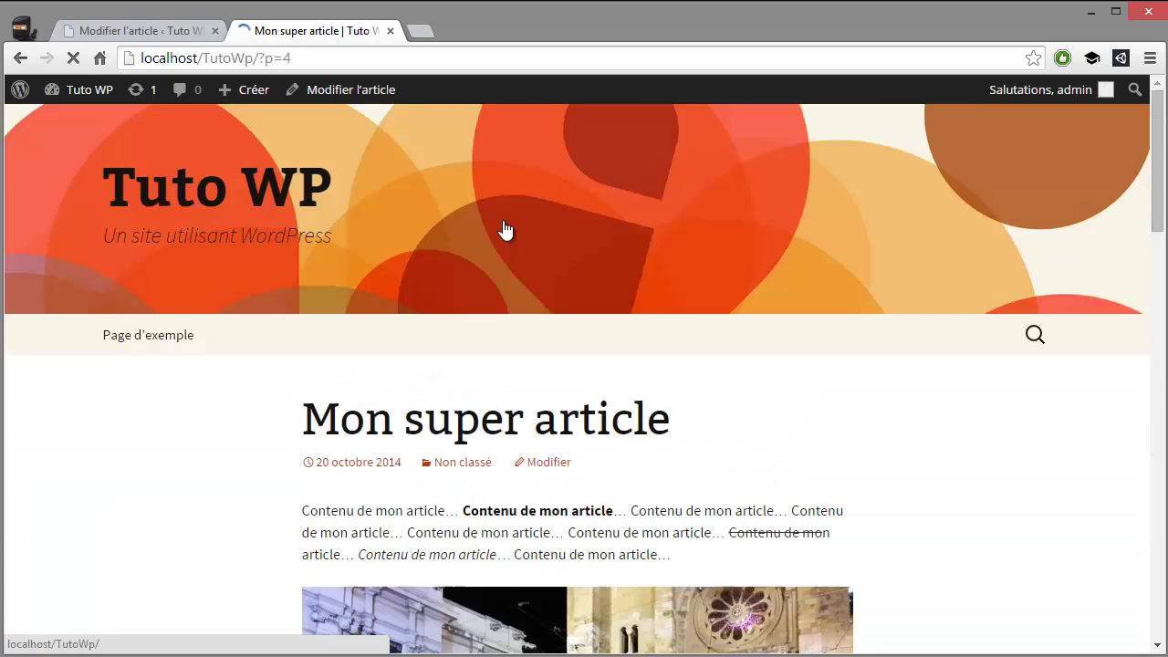
pyautogui.scroll(-1, 531, 257)
pyautogui.moveTo(374, 418); pyautogui.dragTo(730, 442)
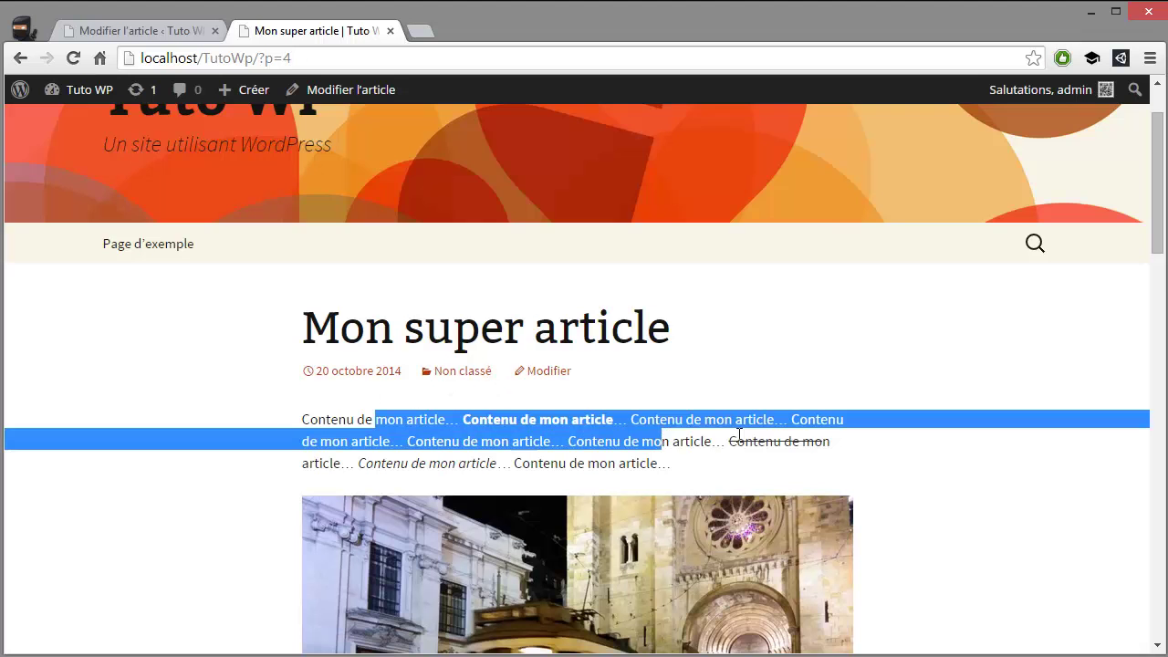
pyautogui.scroll(-2, 741, 421)
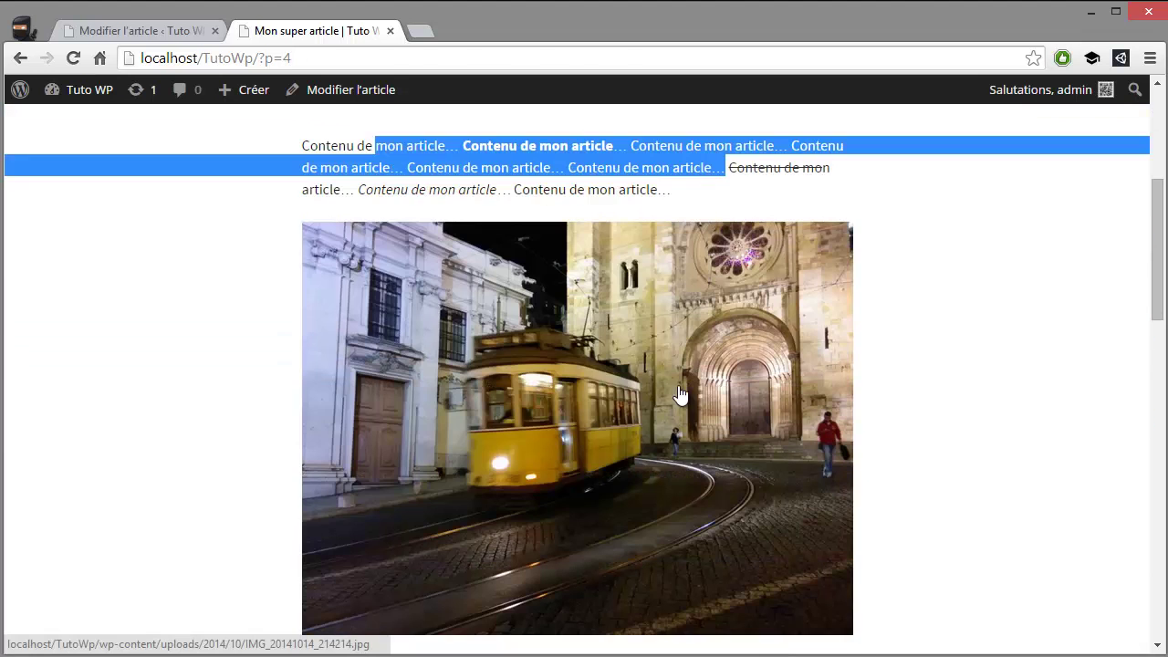
# - Open the tram image at full size from the article, inspect its details up close and return to the article
pyautogui.click(582, 367)
pyautogui.click(454, 317)
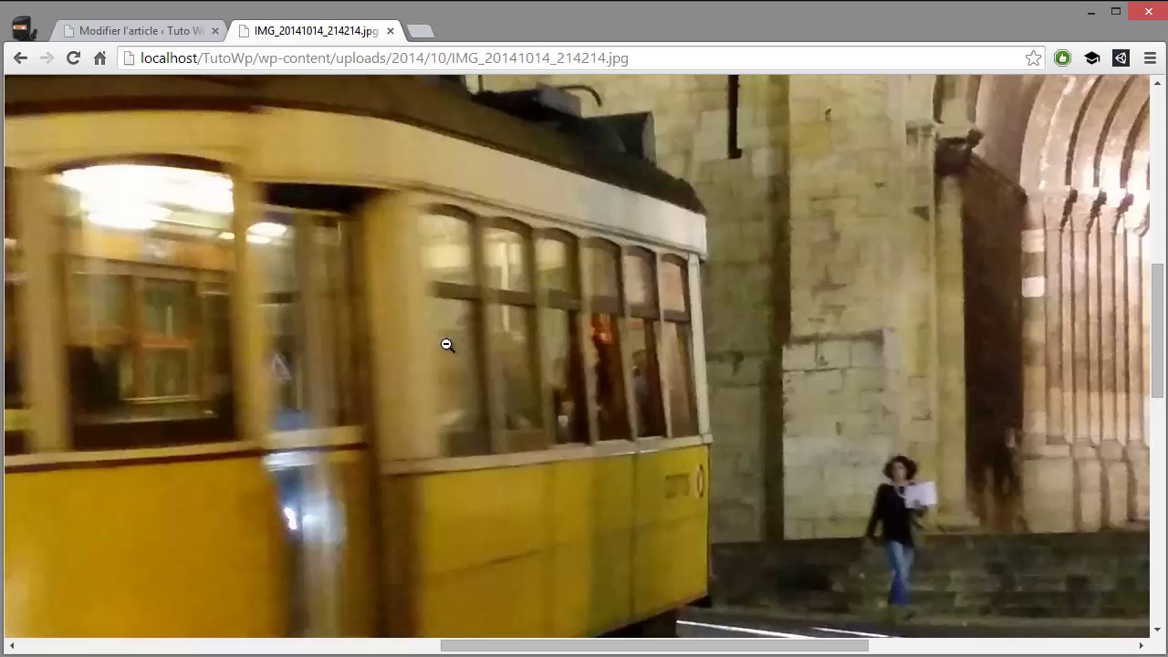
pyautogui.click(446, 338)
pyautogui.click(327, 322)
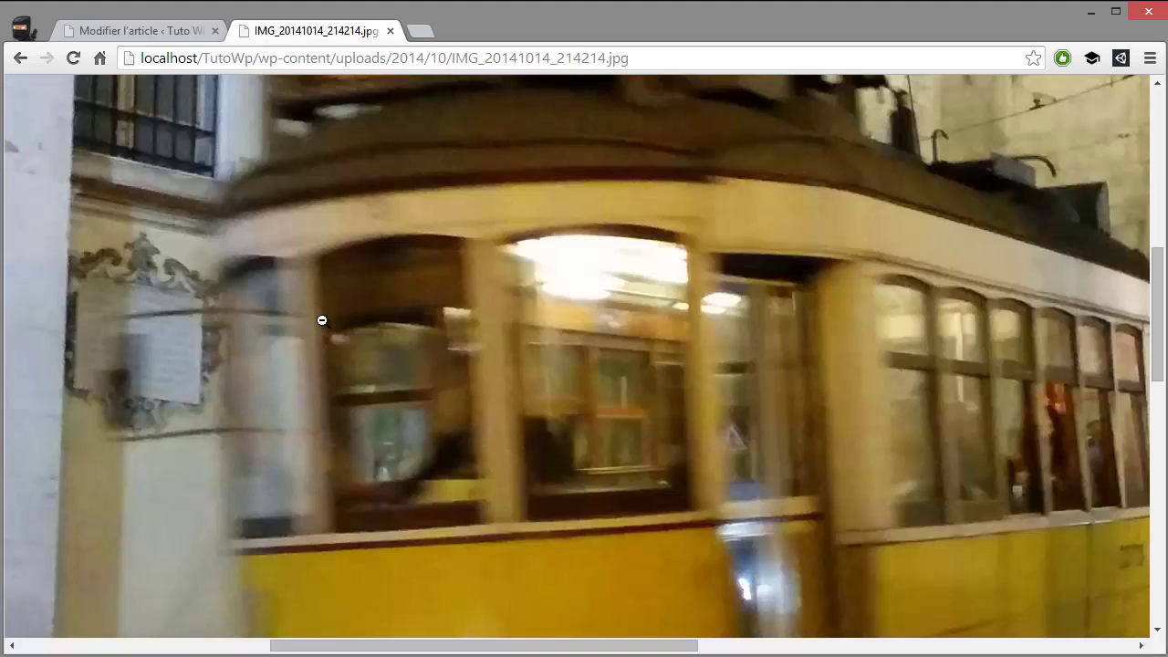
pyautogui.click(319, 314)
pyautogui.click(20, 58)
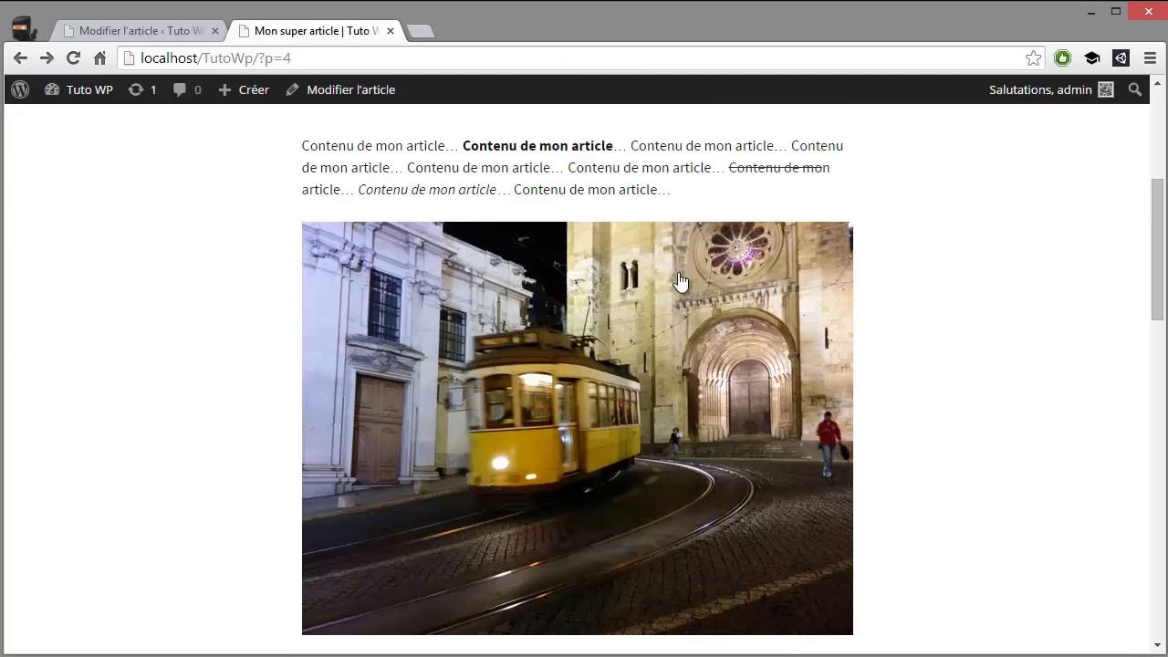
pyautogui.scroll(10, 547, 228)
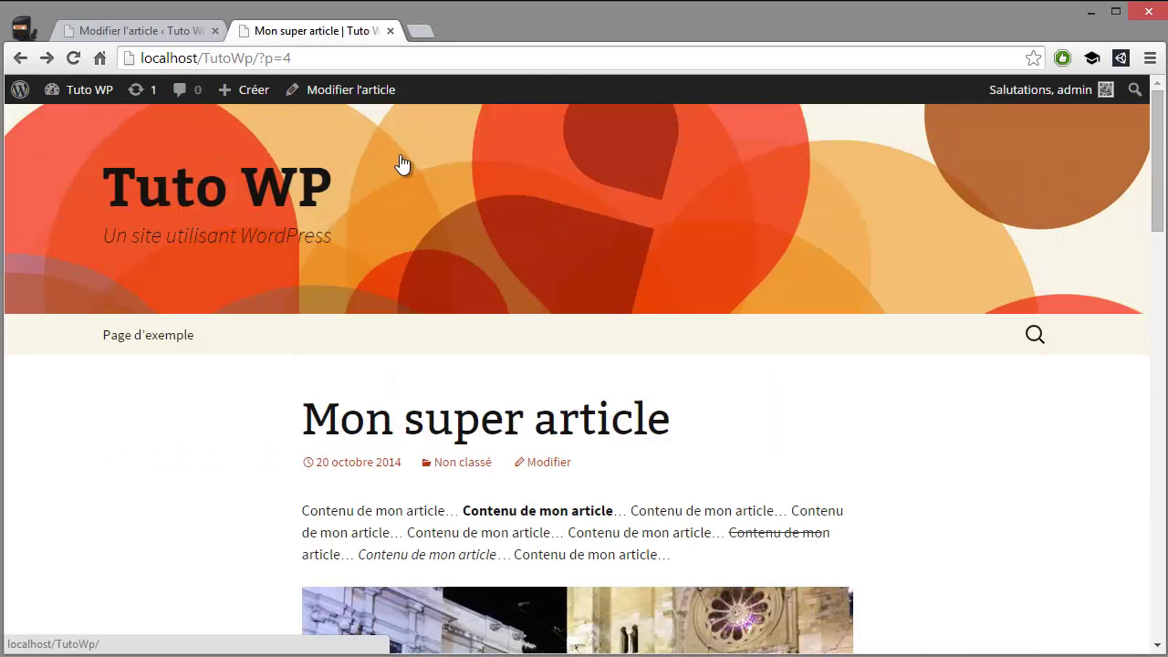
# - Return to the article editor and add empty paragraphs below the tram image
pyautogui.click(128, 30)
pyautogui.scroll(-2, 756, 493)
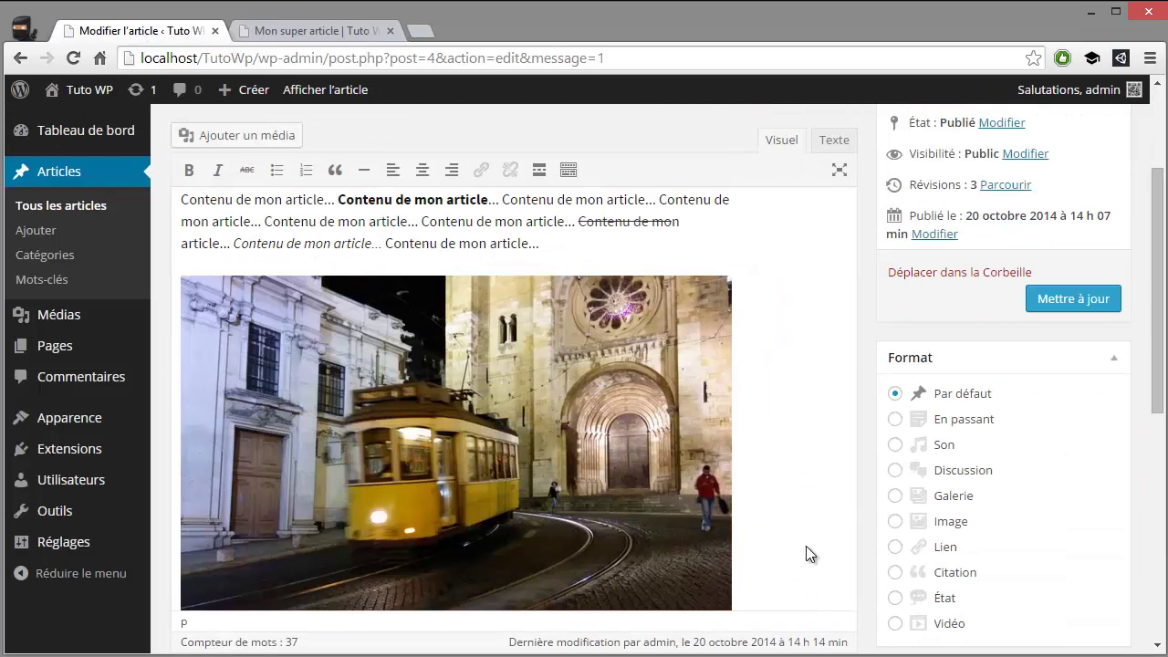
pyautogui.scroll(-3, 805, 553)
pyautogui.click(749, 410)
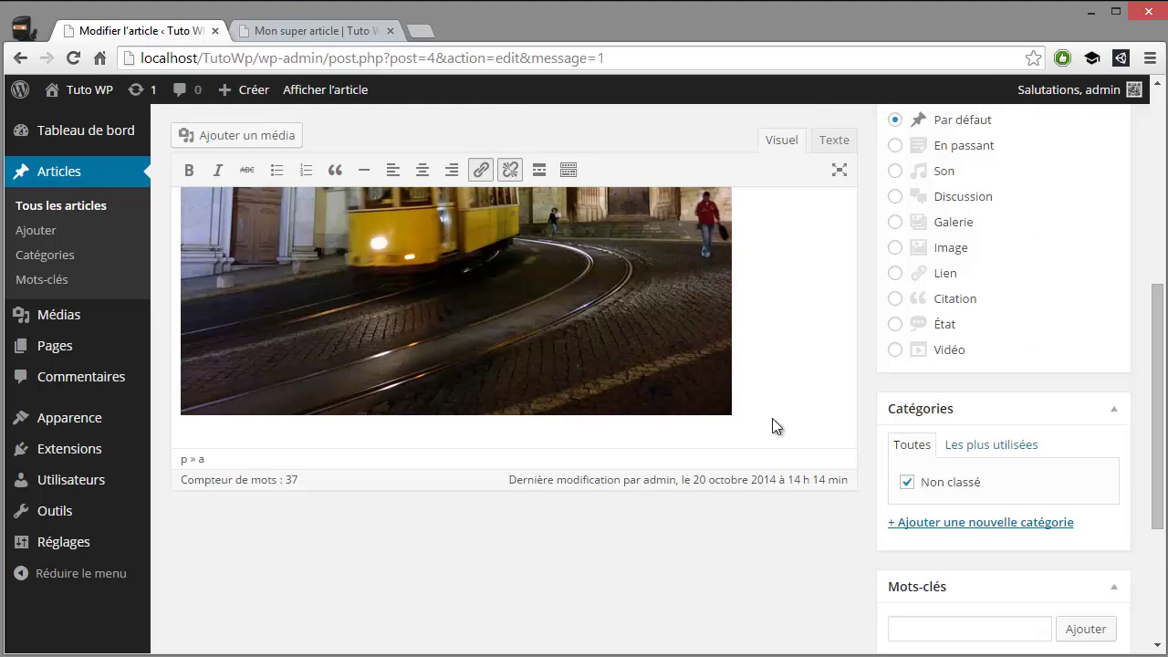
pyautogui.click(772, 417)
pyautogui.press('Return')
pyautogui.press('Return')
pyautogui.scroll(1, 531, 339)
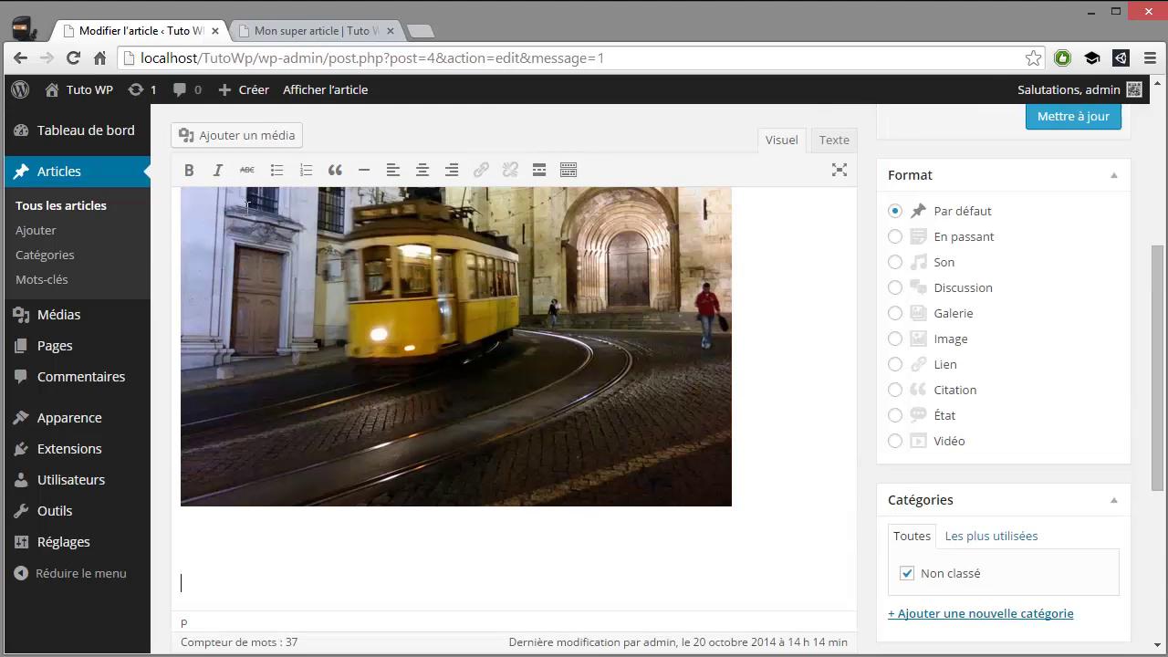
# - View the file upload and gallery creation options for inserting media, and close the dialog without adding anything
pyautogui.click(236, 139)
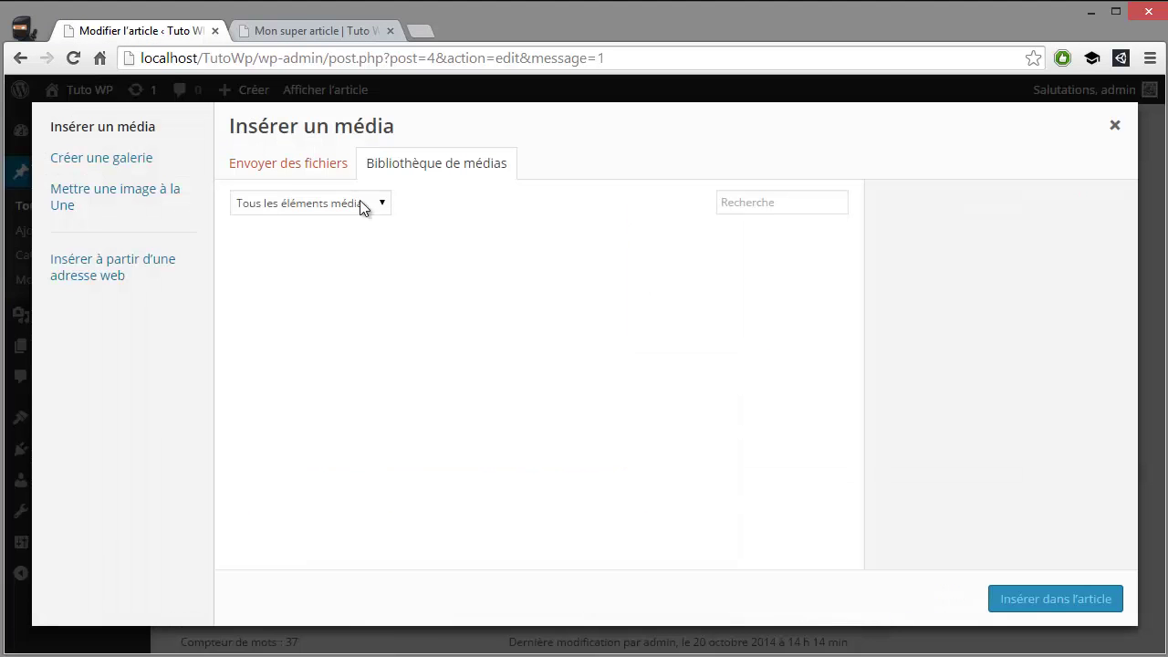
pyautogui.click(306, 178)
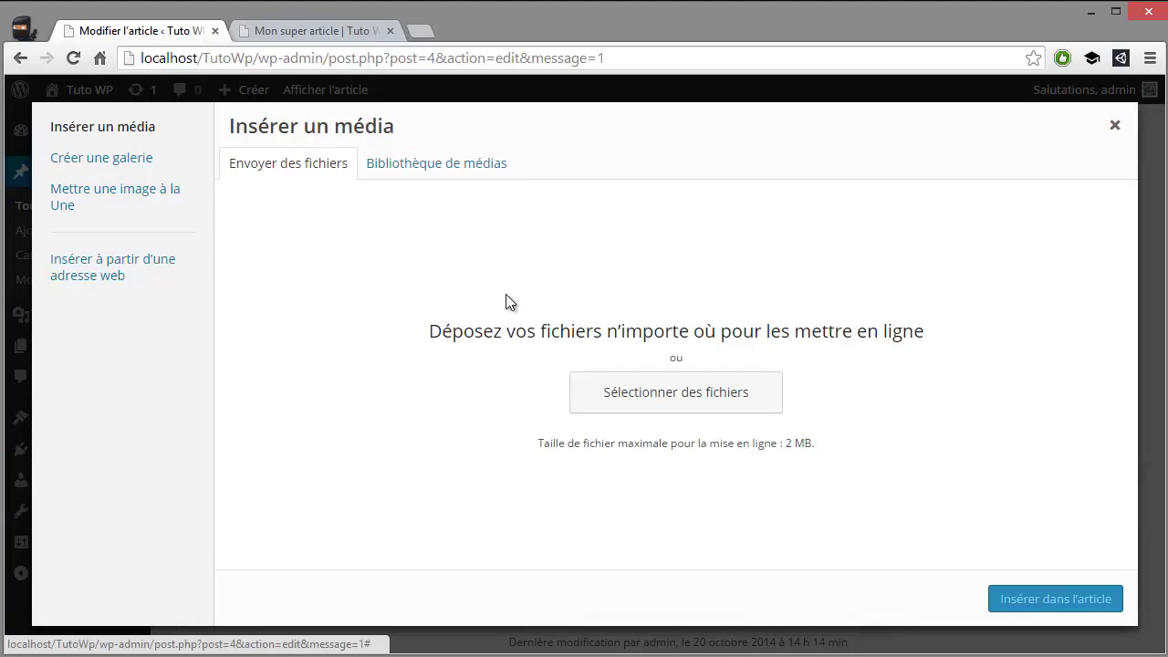
pyautogui.click(126, 161)
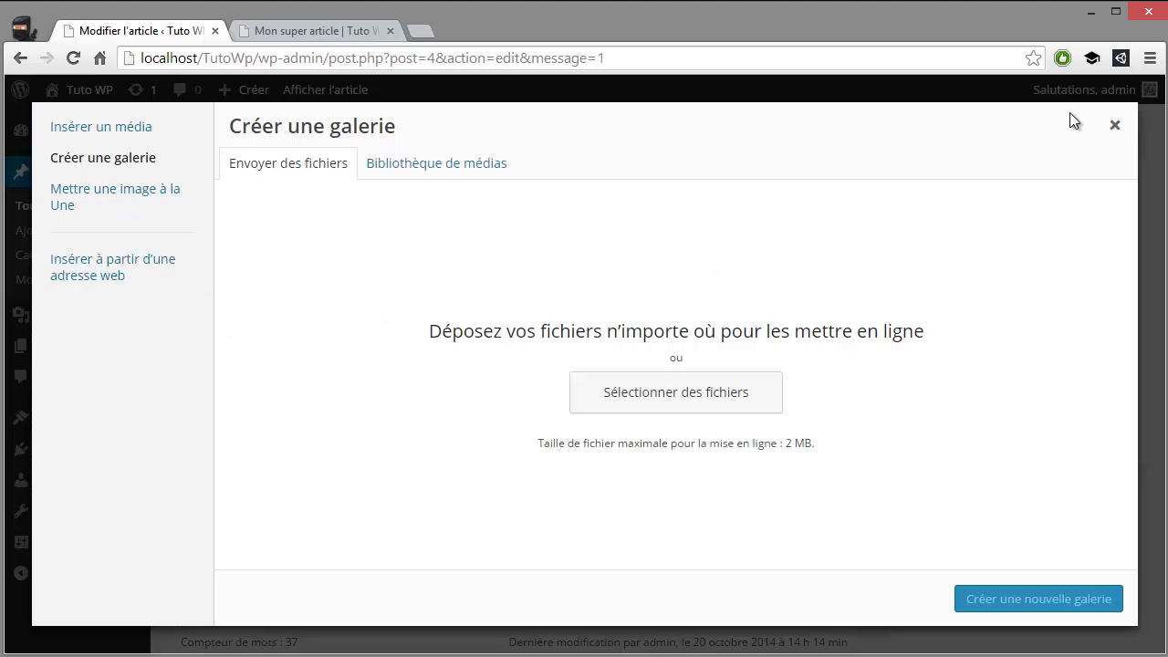
pyautogui.click(1116, 132)
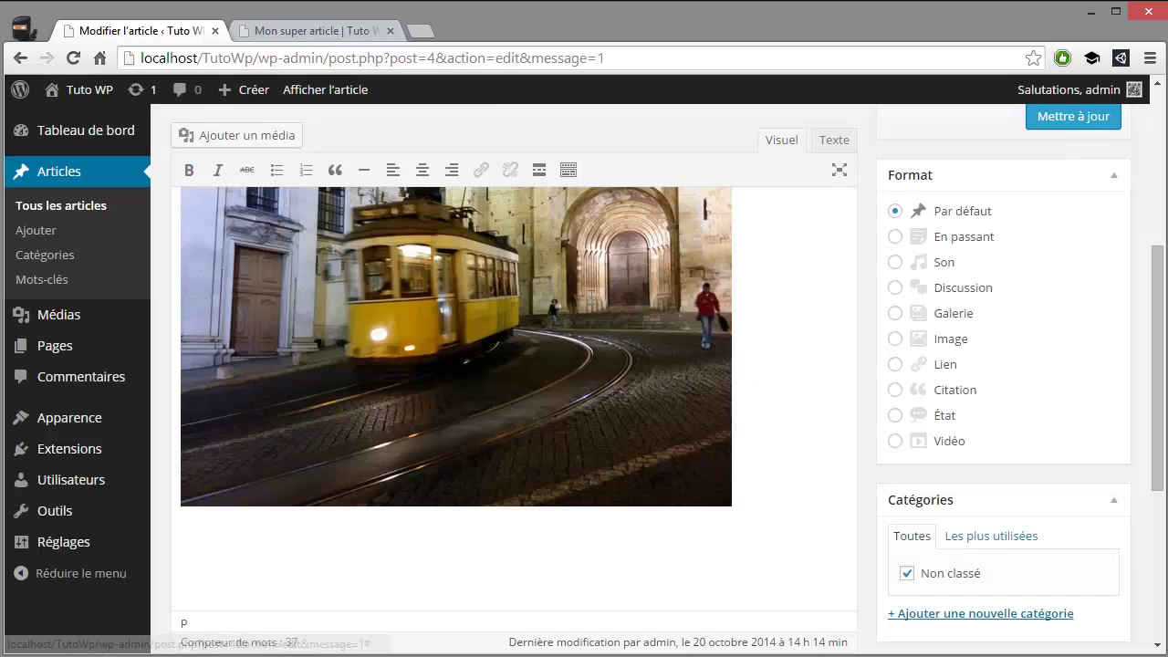
# - Review the article's publishing settings and set its format to Image
pyautogui.scroll(3, 605, 326)
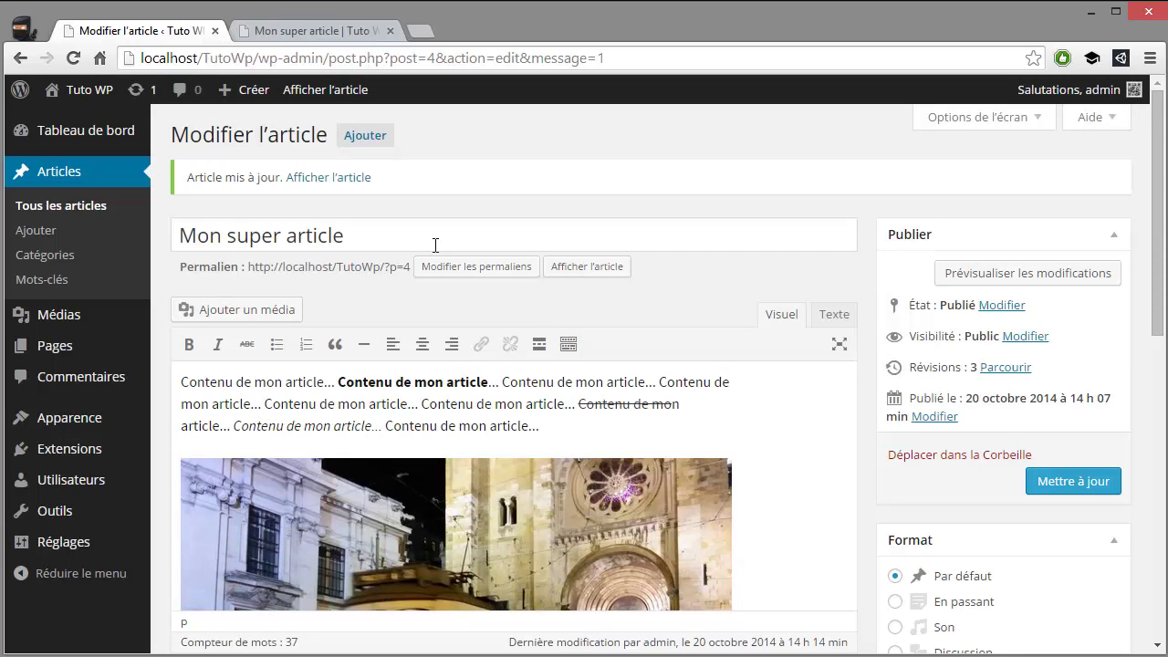
pyautogui.scroll(-1, 611, 321)
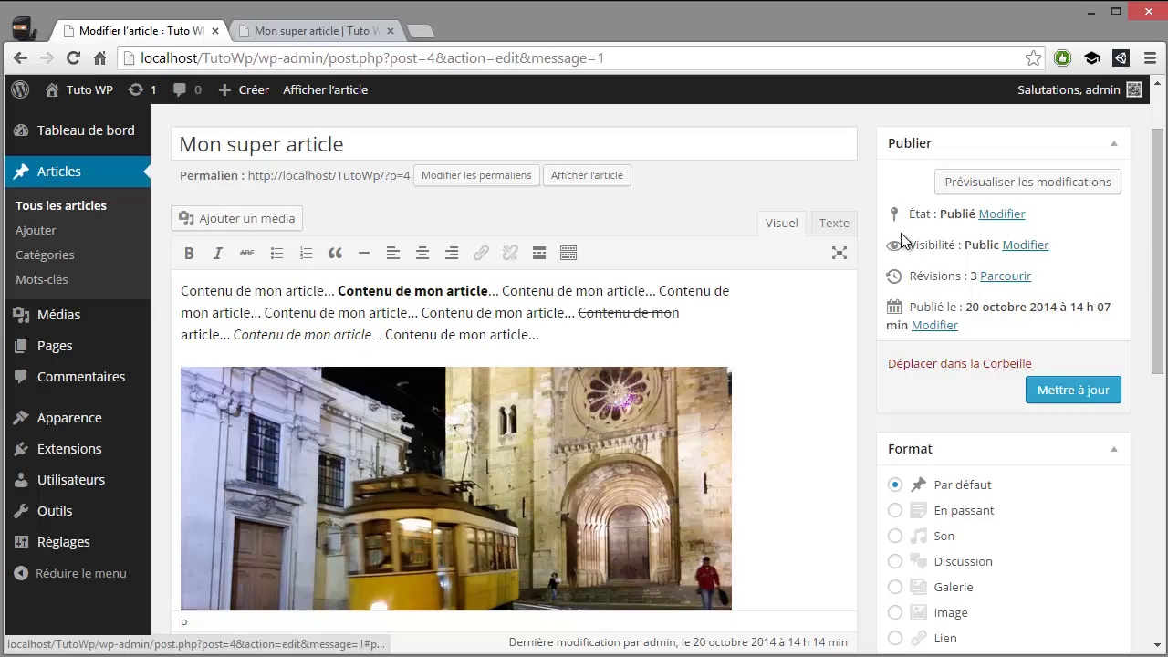
pyautogui.scroll(-1, 890, 253)
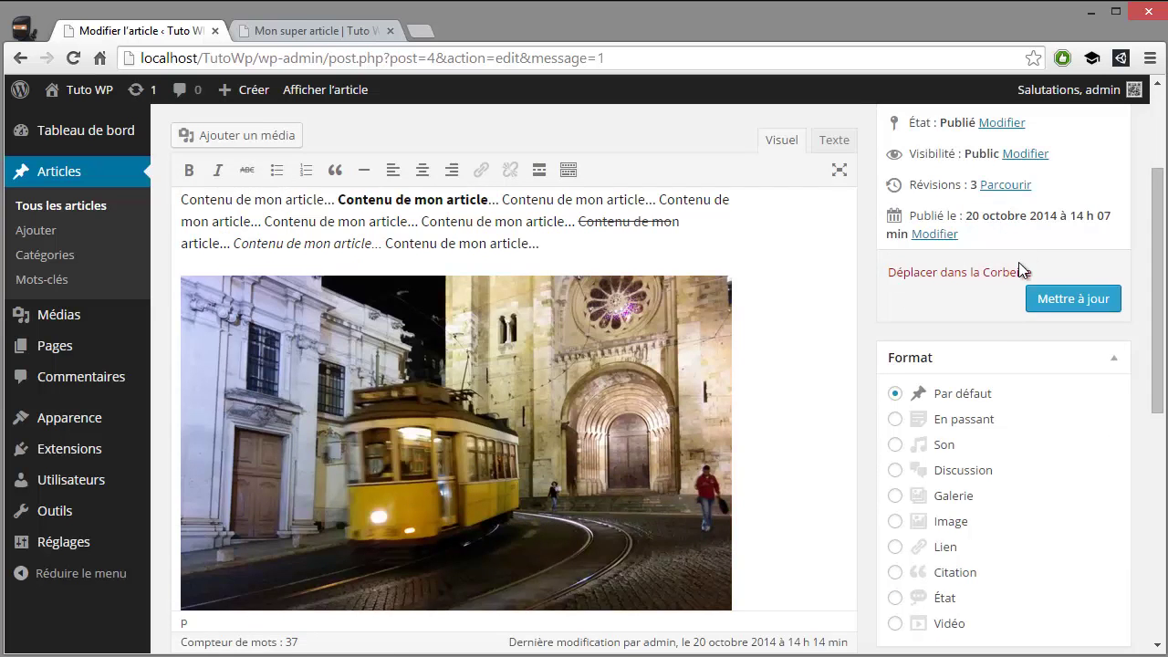
pyautogui.scroll(-1, 1018, 264)
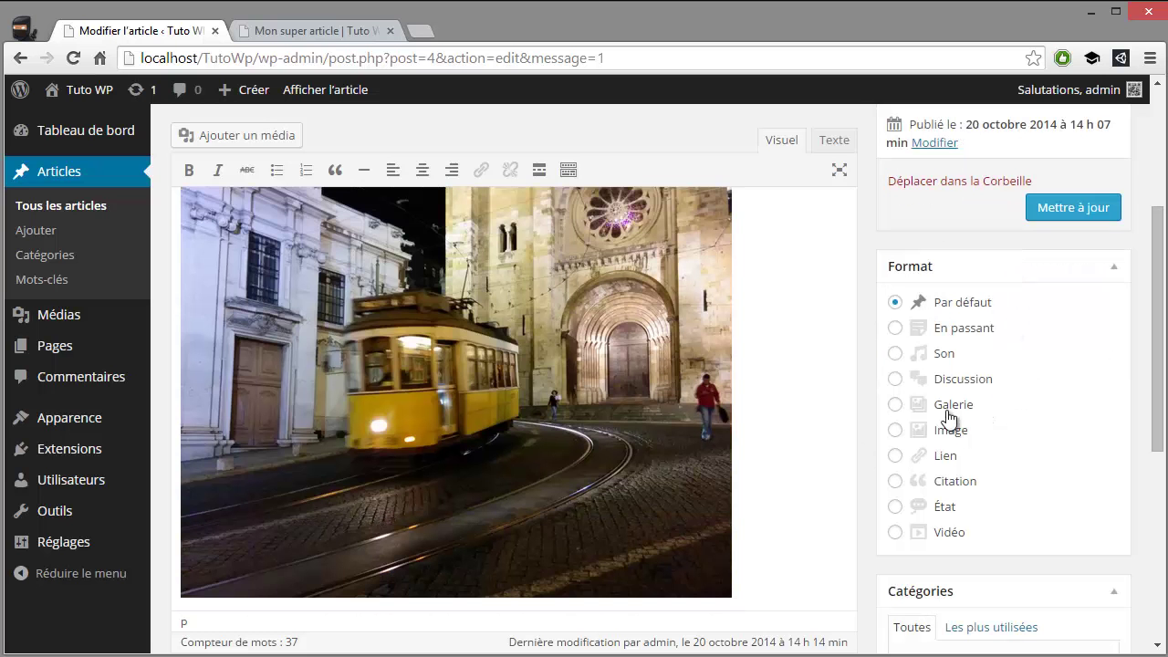
pyautogui.click(894, 431)
# - Enter "lisbonne" as a keyword for the article
pyautogui.scroll(-2, 974, 398)
pyautogui.scroll(-2, 796, 359)
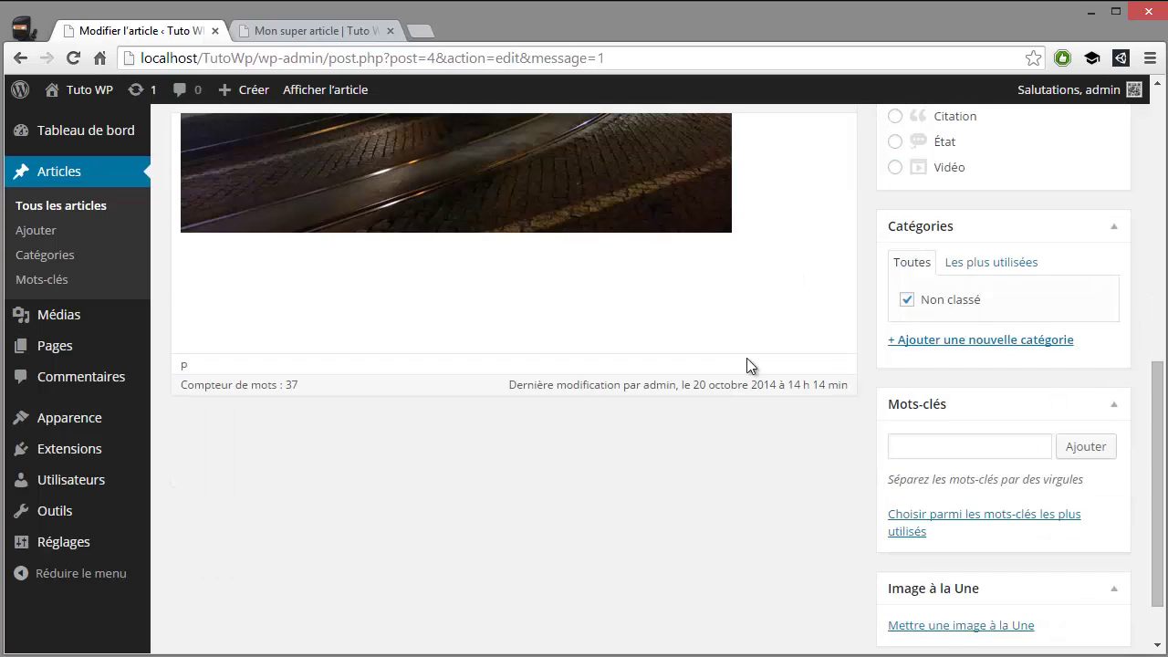
pyautogui.click(916, 447)
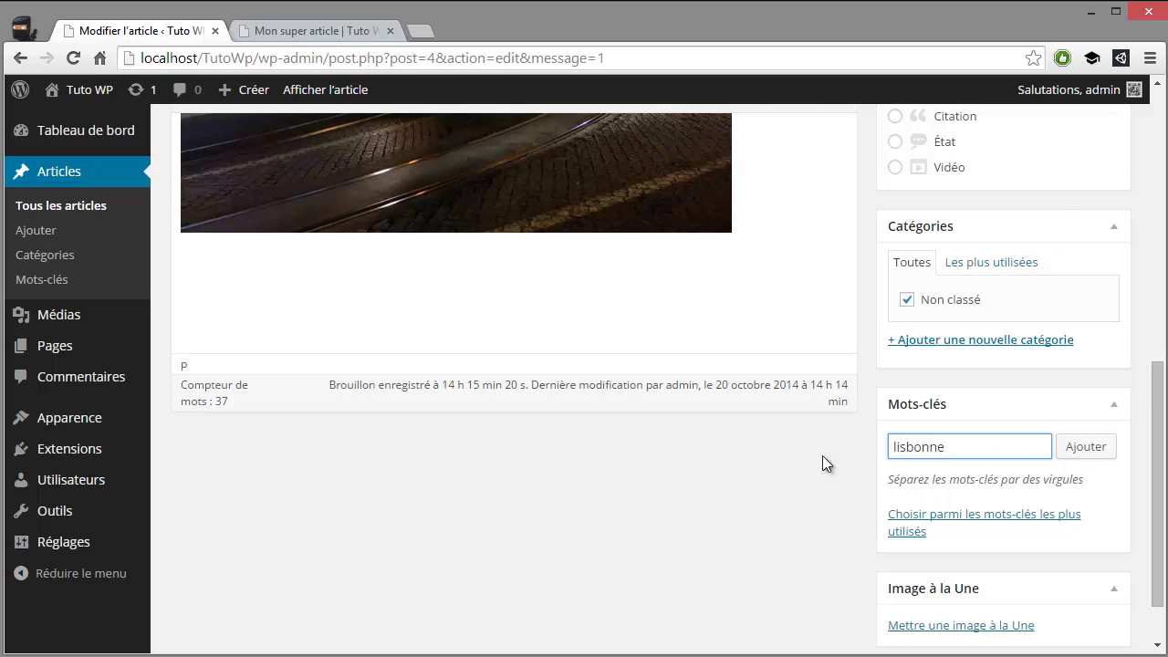
# - Set the tram photo from the media library as the article's featured image and update the article
pyautogui.scroll(-1, 822, 463)
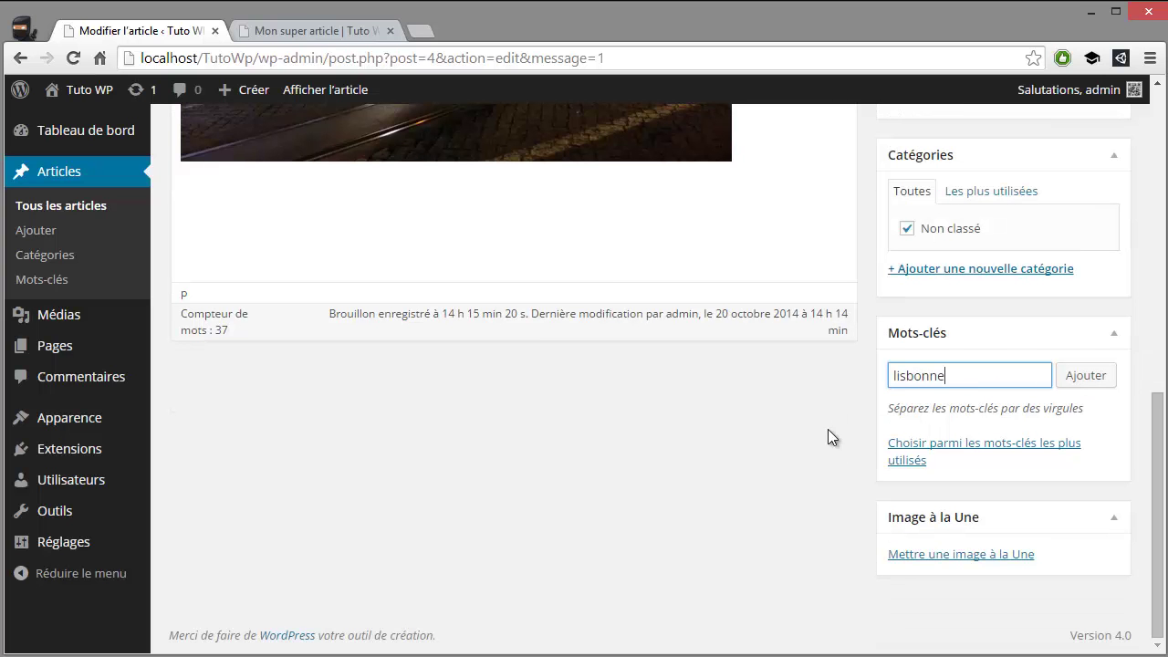
pyautogui.click(931, 557)
pyautogui.click(266, 162)
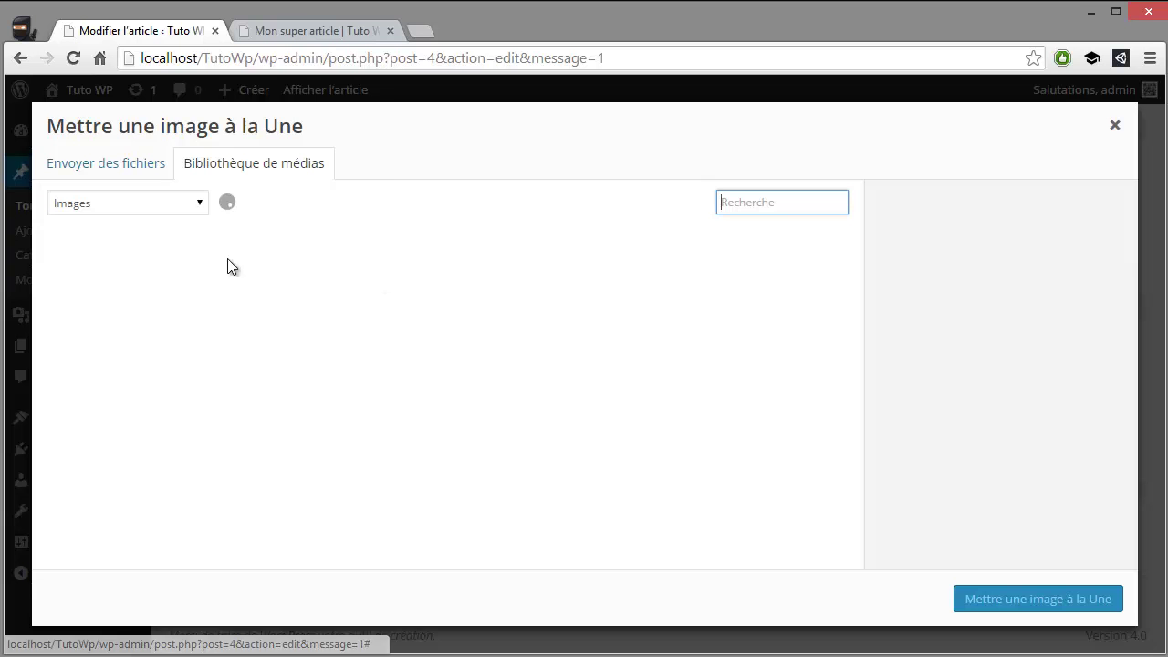
pyautogui.click(146, 285)
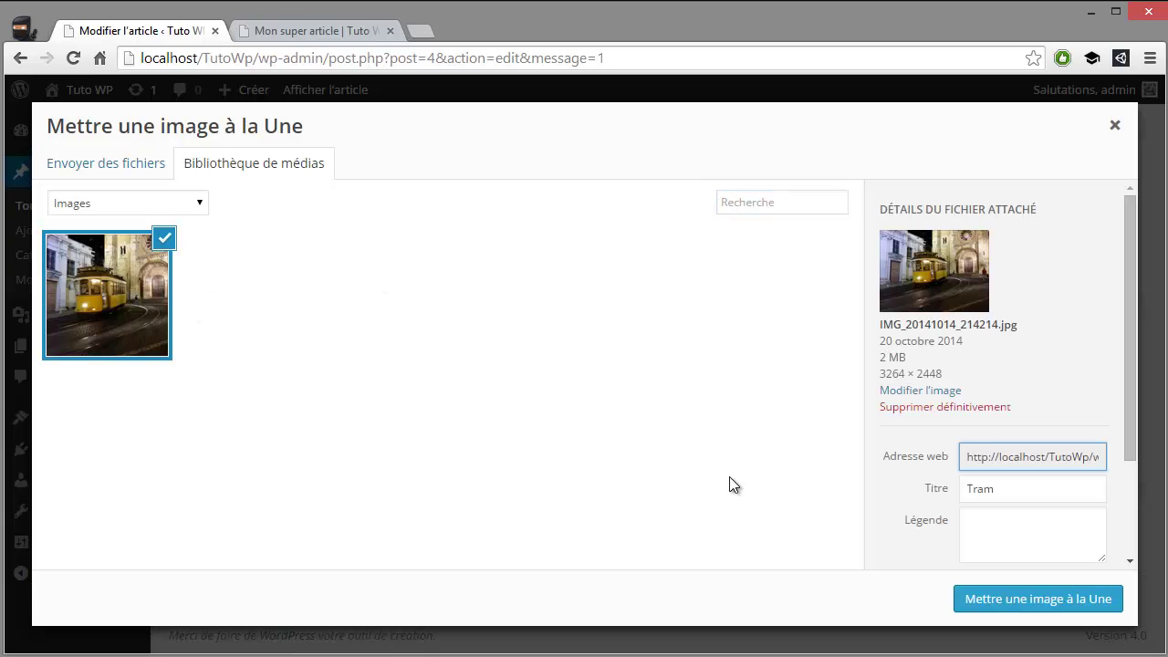
pyautogui.click(986, 588)
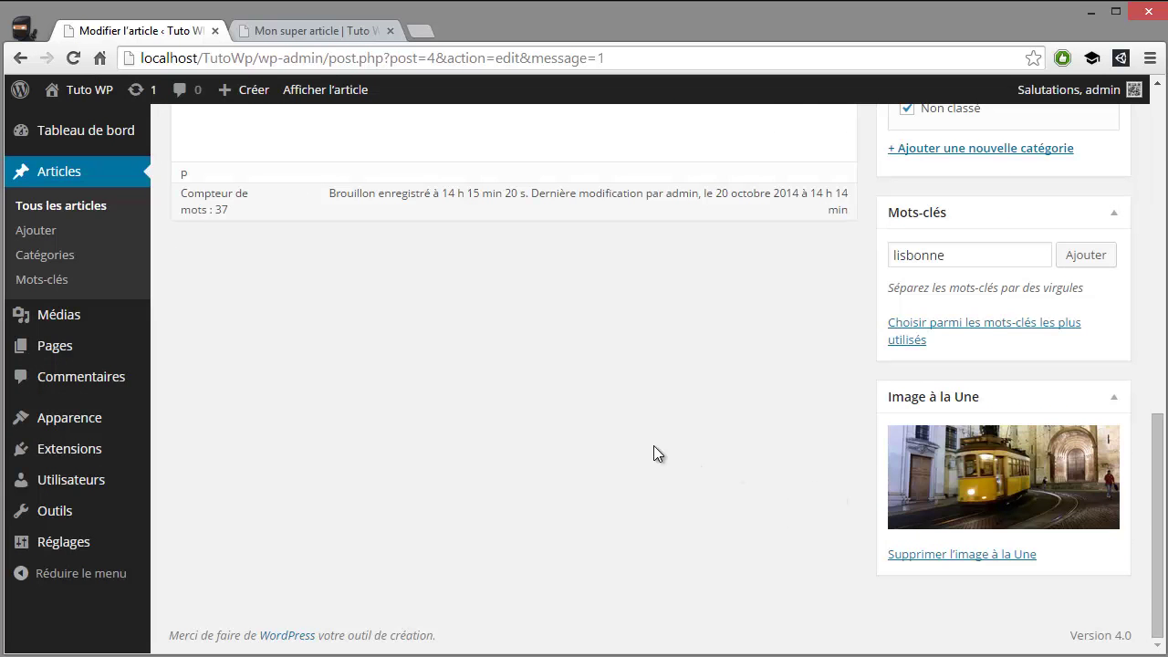
pyautogui.scroll(5, 616, 439)
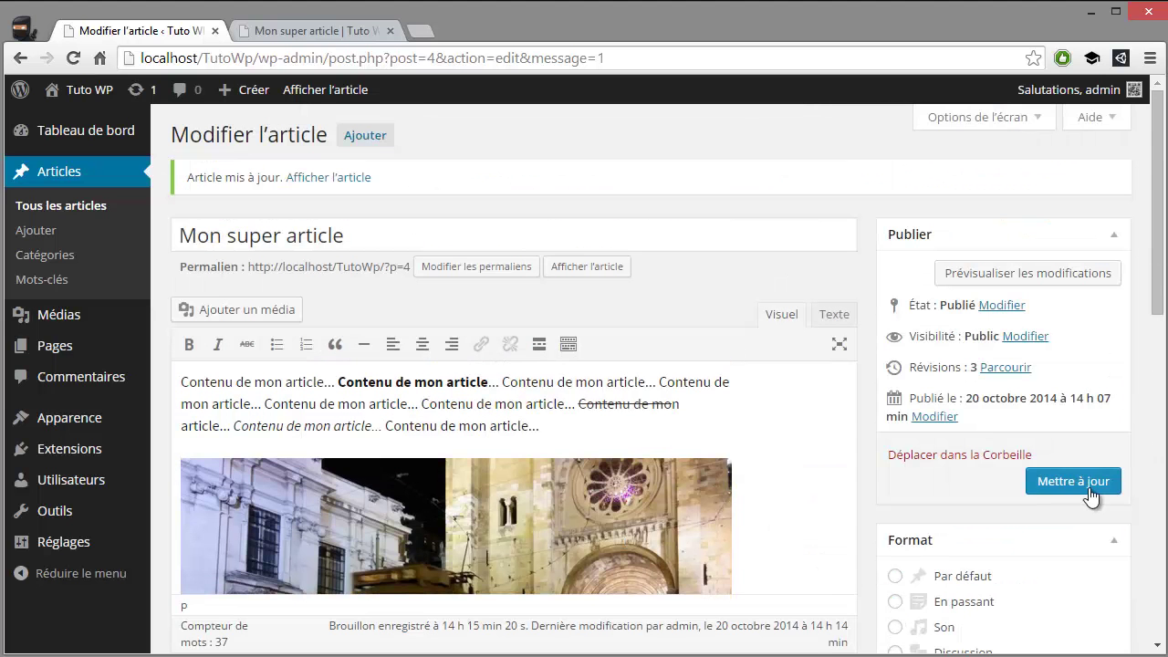
pyautogui.click(1073, 483)
# - Open the public site's home page and examine how the updated article is displayed down to the footer
pyautogui.click(282, 32)
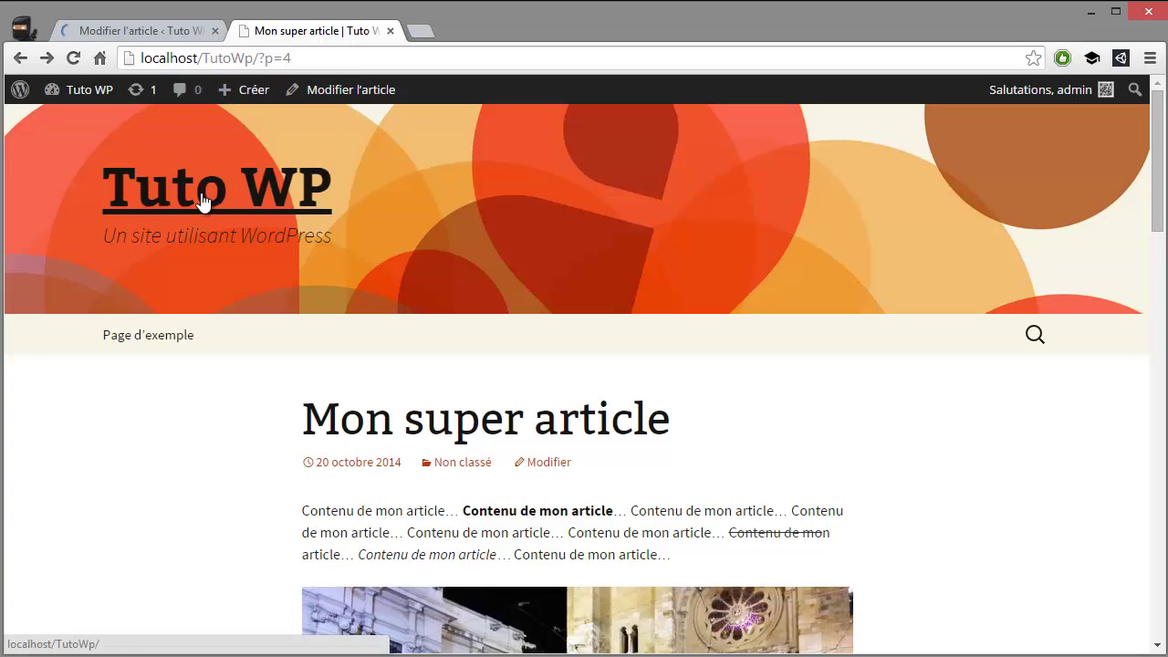
pyautogui.press('F5')
pyautogui.click(398, 219)
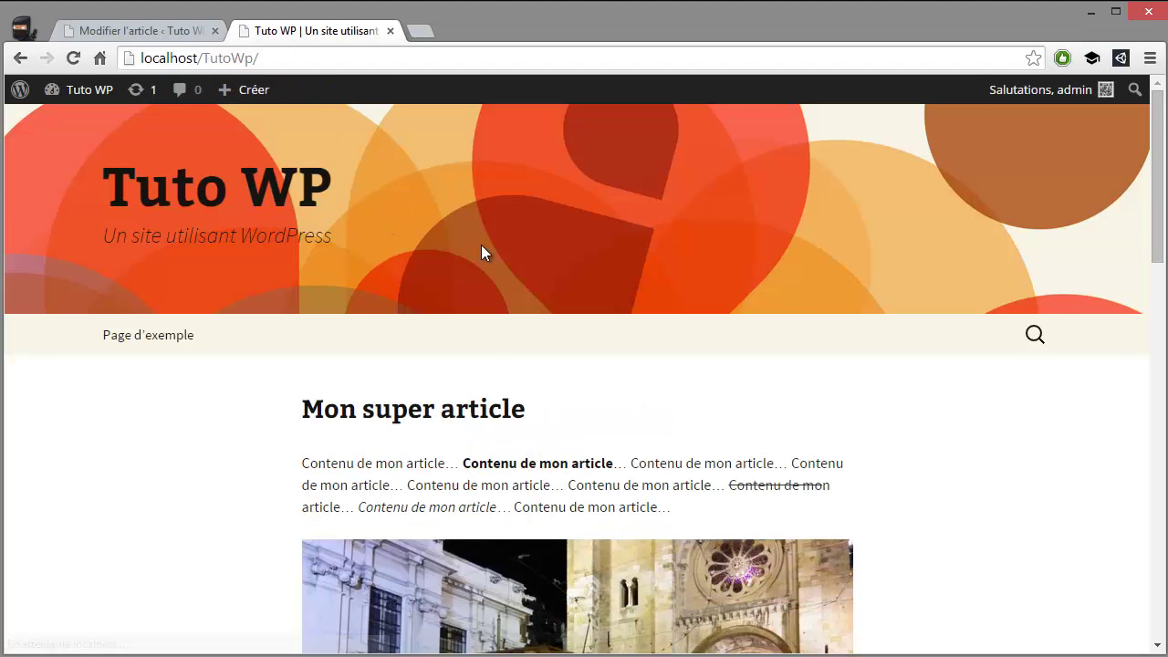
pyautogui.scroll(-2, 495, 284)
pyautogui.scroll(-2, 495, 284)
pyautogui.scroll(-7, 587, 456)
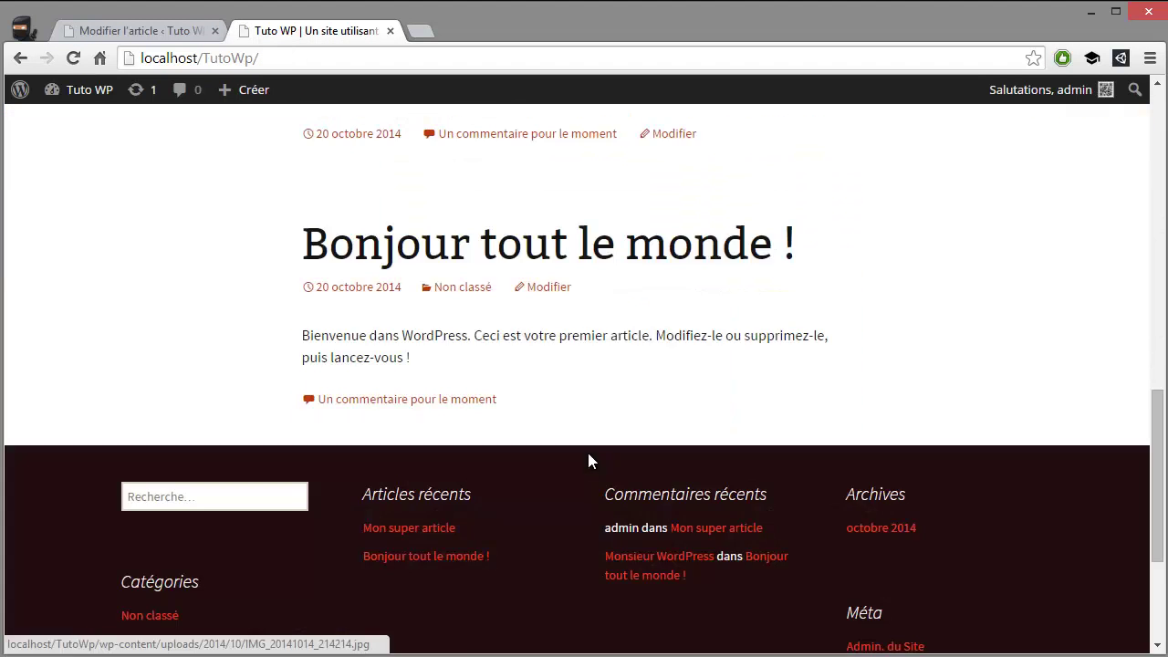
# - Examine the text and tram photo of "Mon super article" on the public home page
pyautogui.scroll(4, 591, 452)
pyautogui.scroll(6, 593, 451)
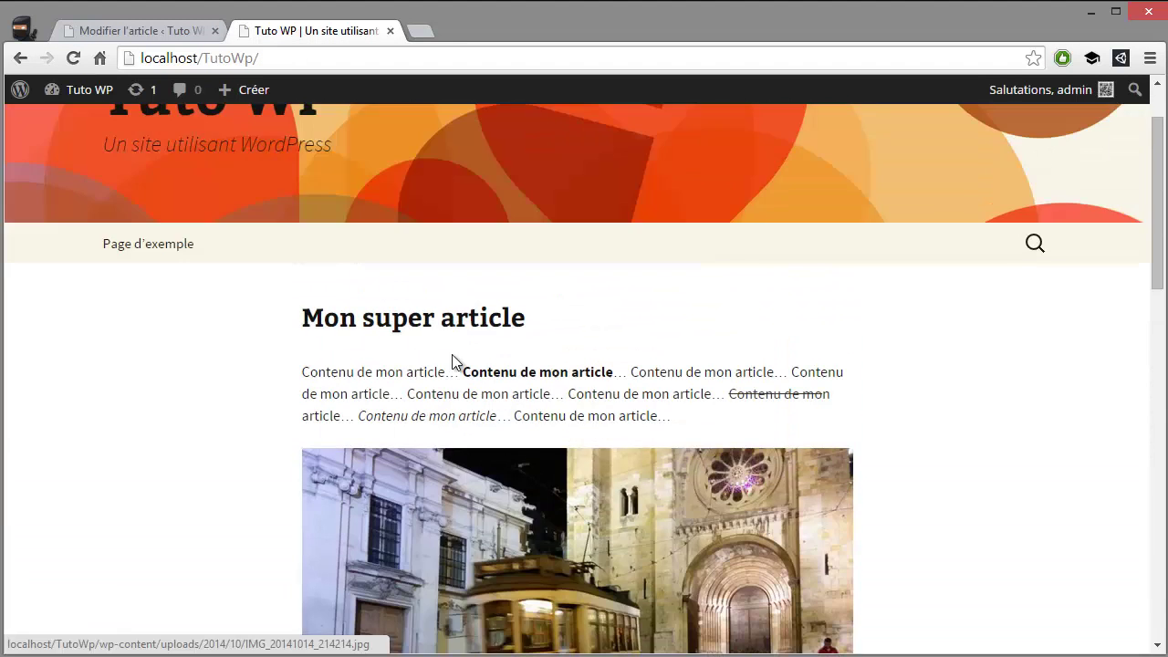
pyautogui.scroll(-7, 355, 342)
pyautogui.scroll(-5, 356, 342)
pyautogui.scroll(9, 353, 342)
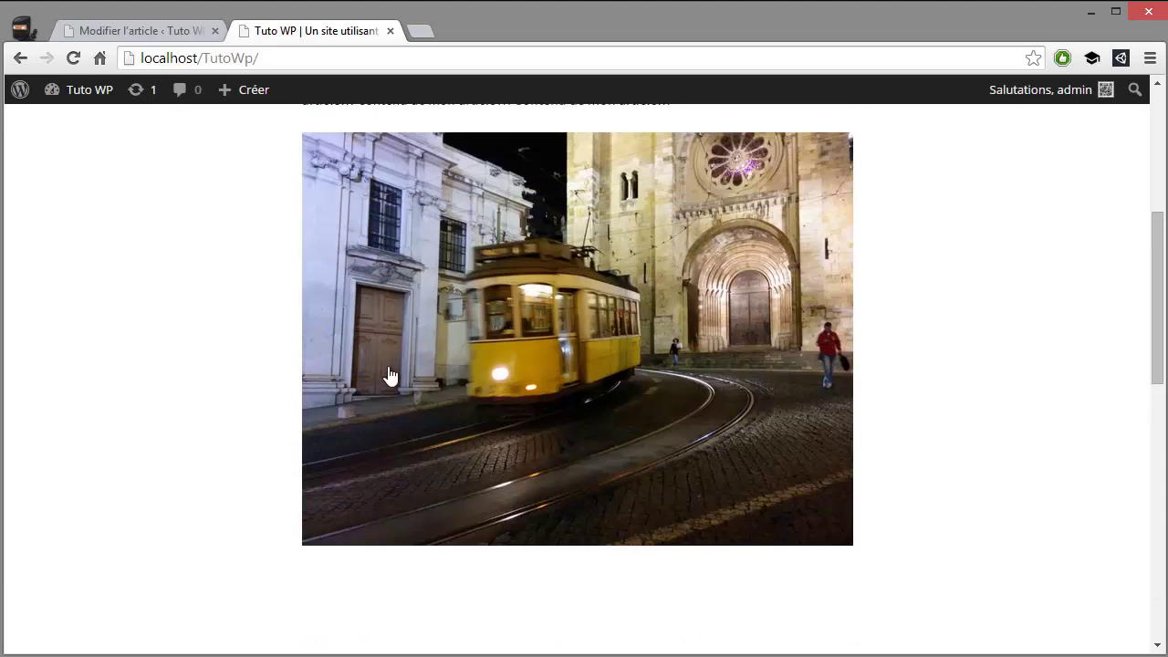
pyautogui.scroll(2, 566, 360)
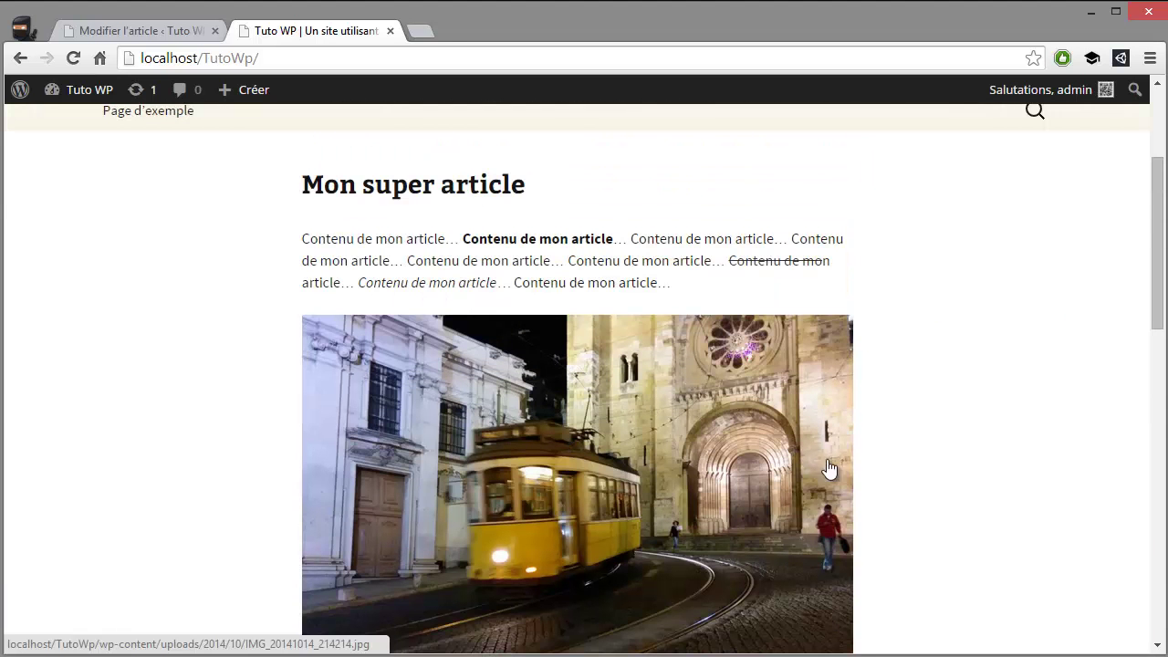
pyautogui.scroll(-6, 429, 302)
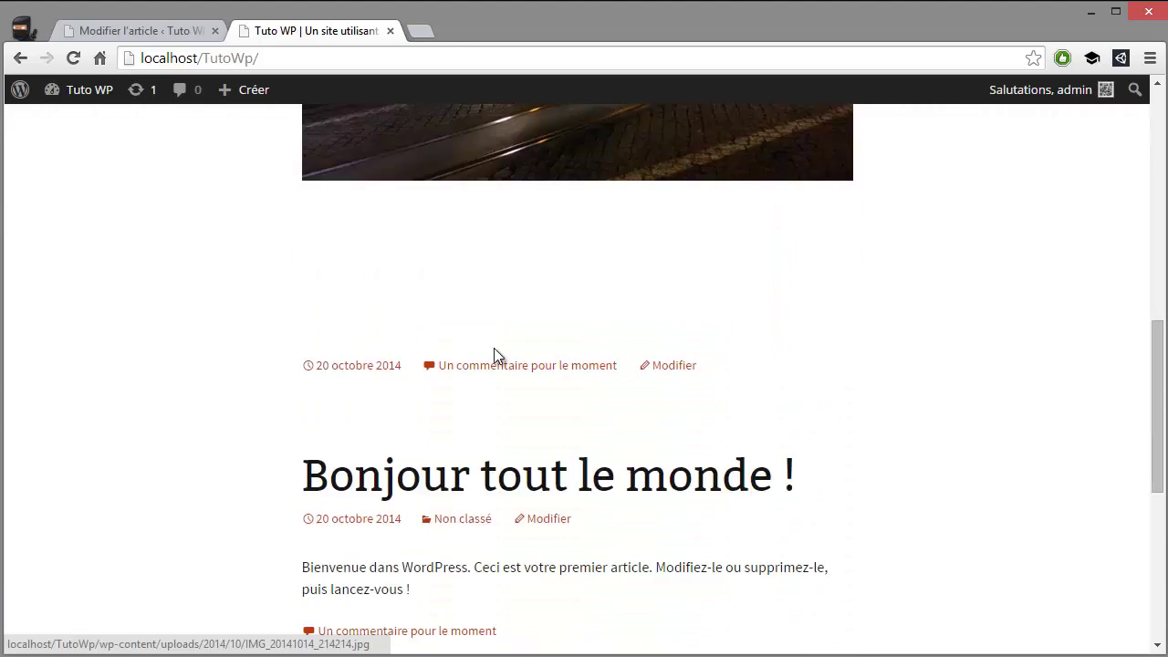
pyautogui.scroll(1, 495, 354)
pyautogui.scroll(7, 563, 422)
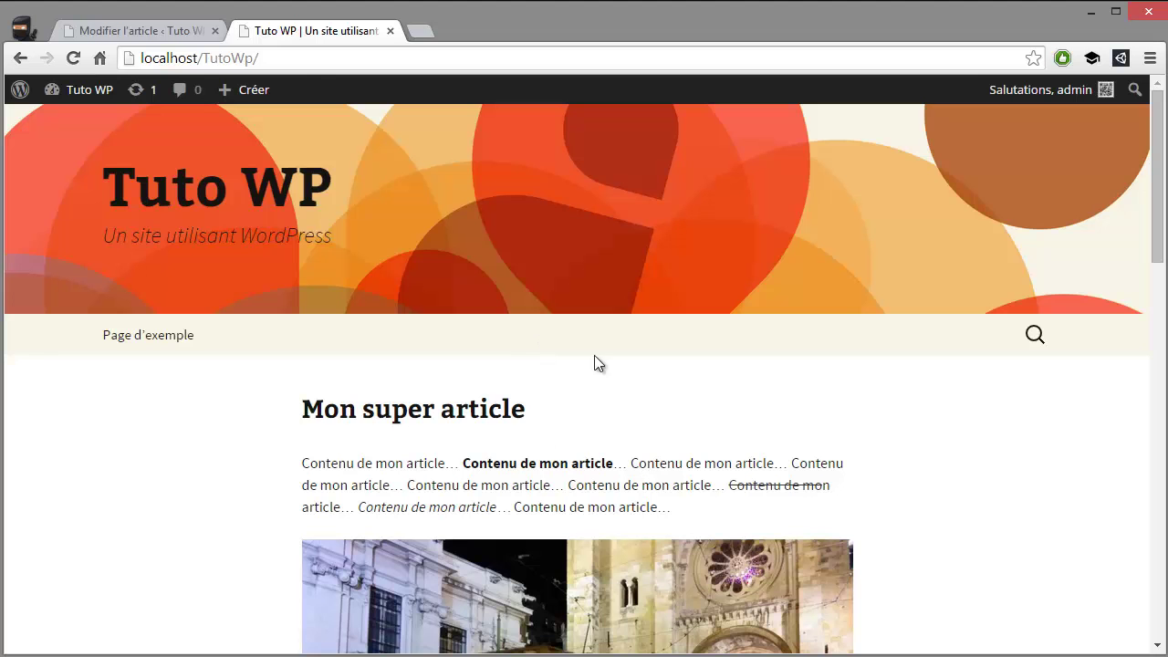
# - Look over the article's details below the photo and the category list in the site's footer
pyautogui.scroll(-2, 341, 294)
pyautogui.scroll(-5, 383, 265)
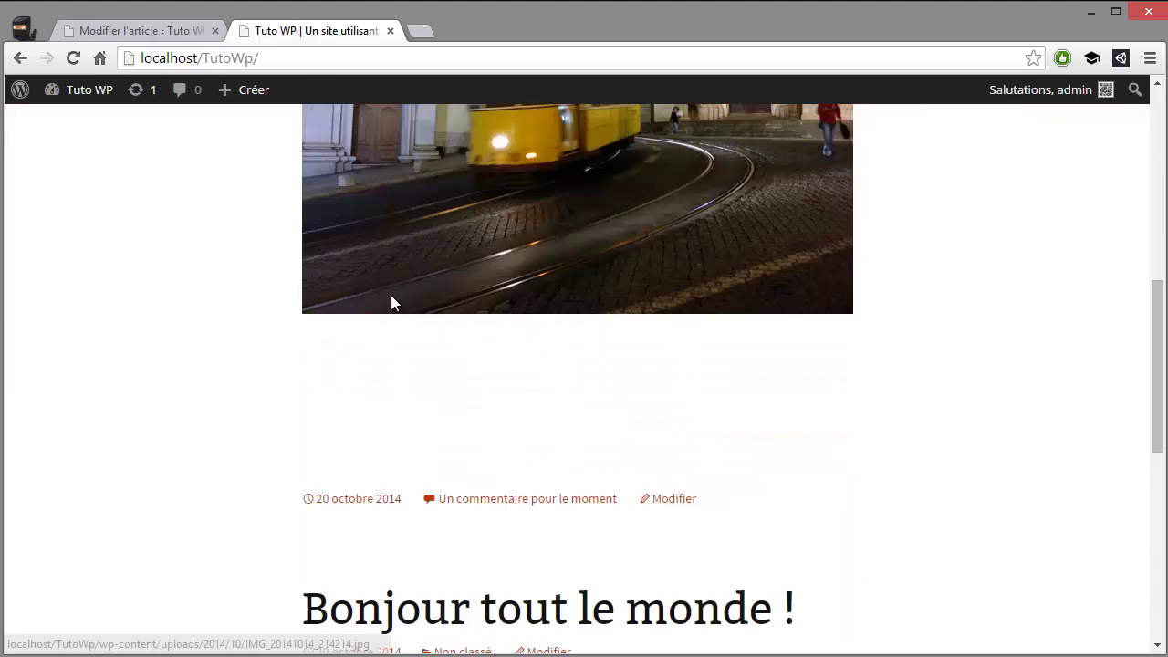
pyautogui.scroll(-6, 391, 297)
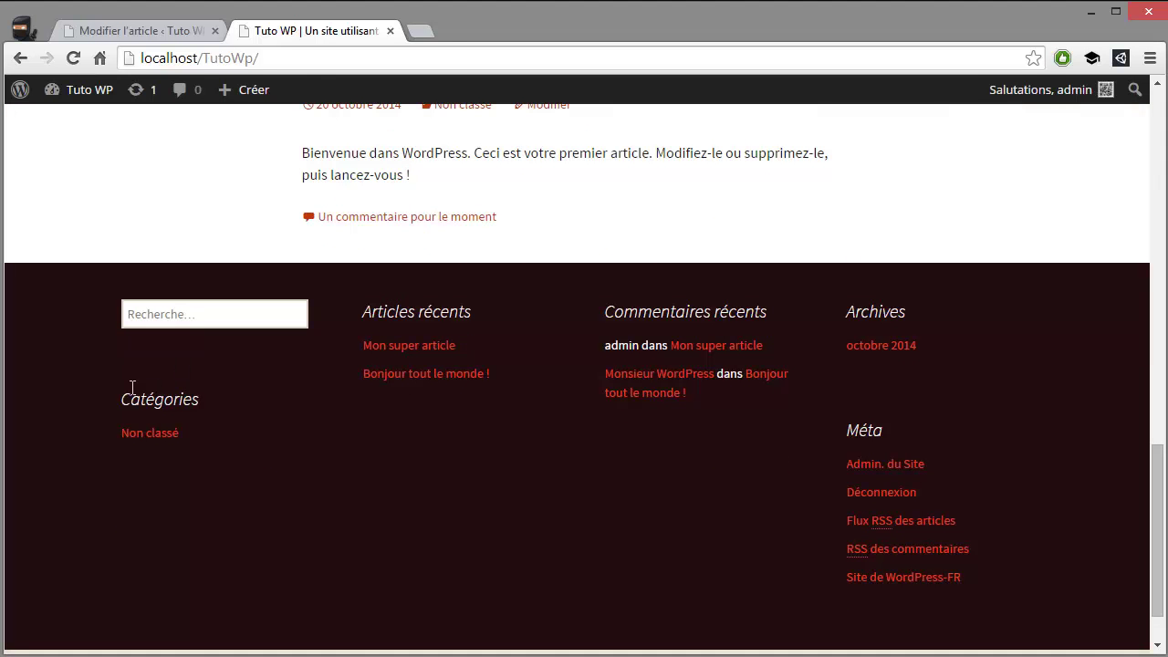
pyautogui.moveTo(122, 399); pyautogui.dragTo(219, 434)
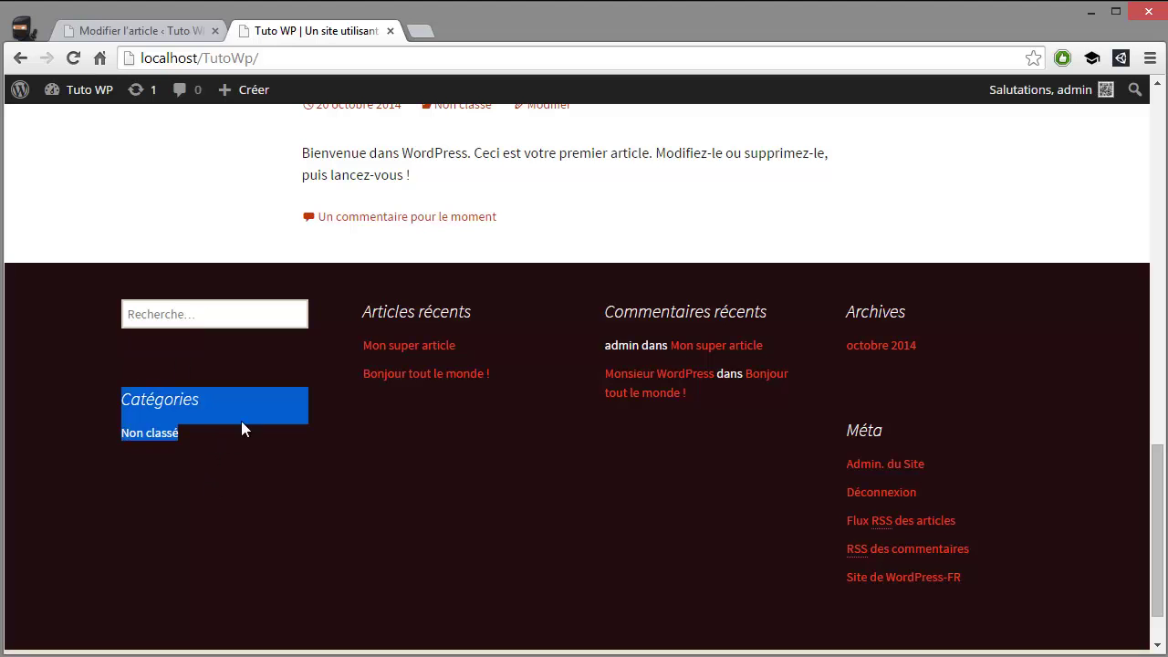
pyautogui.scroll(10, 206, 412)
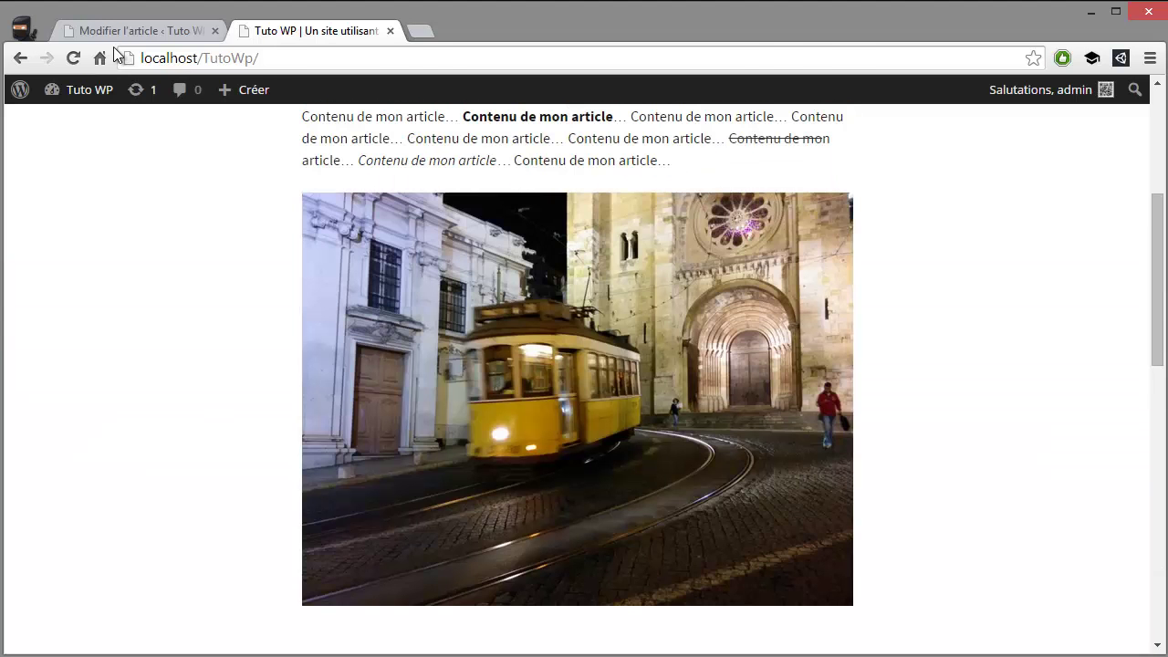
# - Return to the administration and add a new article category named "Catégorie 1" with no parent
pyautogui.click(128, 30)
pyautogui.scroll(-5, 953, 452)
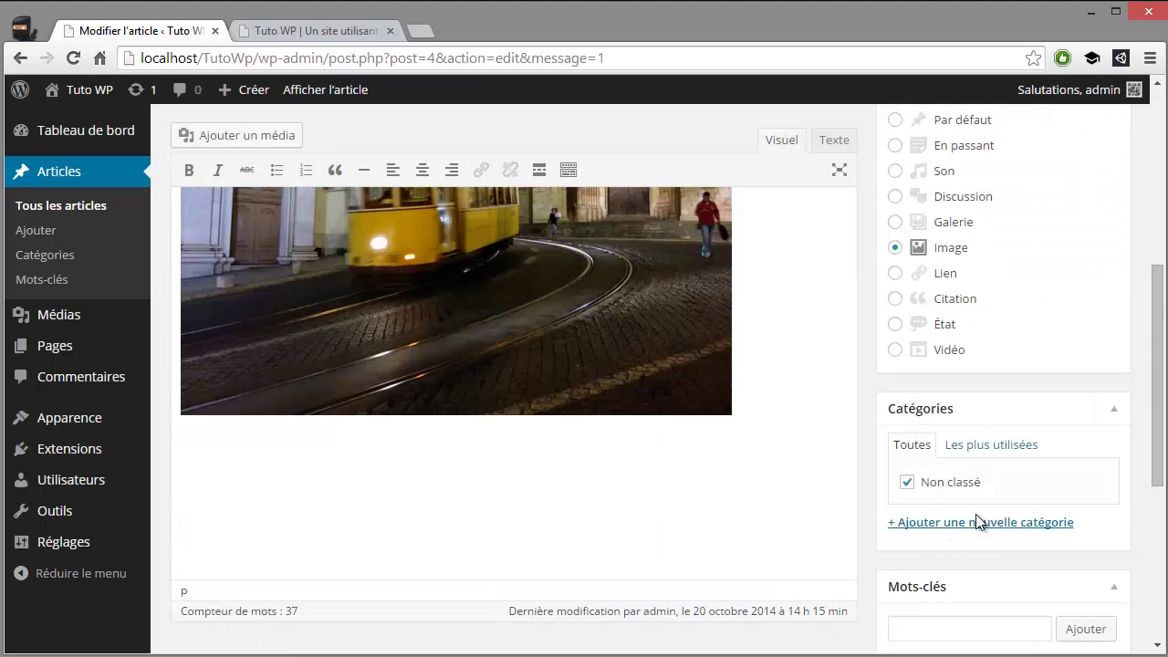
pyautogui.click(59, 261)
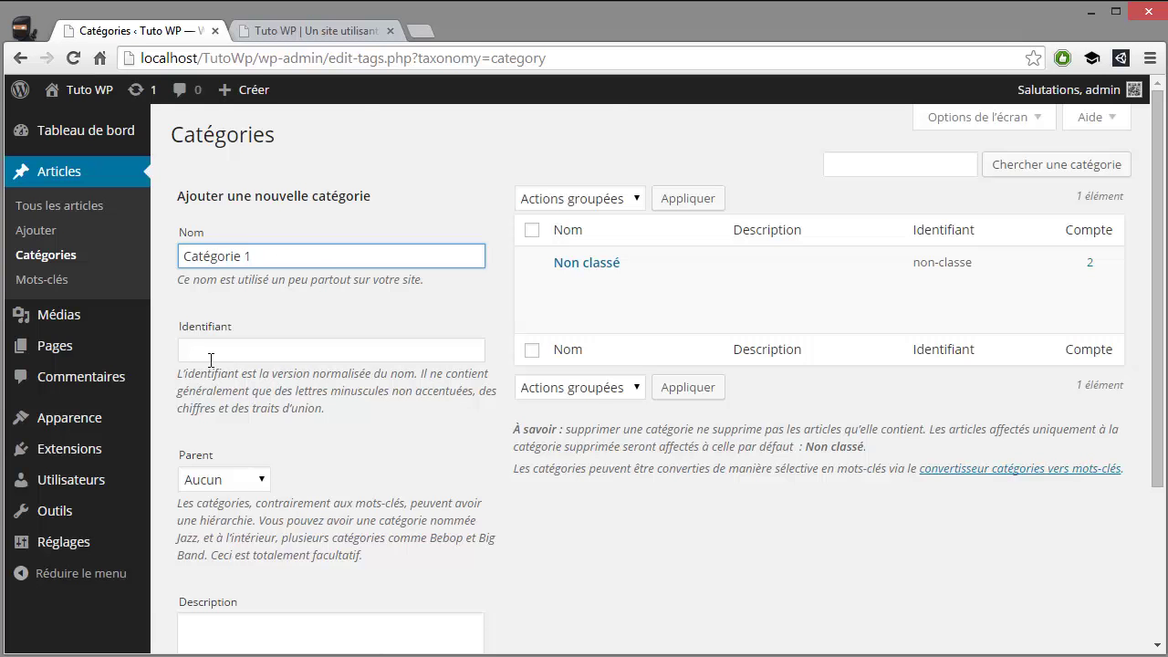
pyautogui.scroll(-2, 327, 526)
pyautogui.click(255, 584)
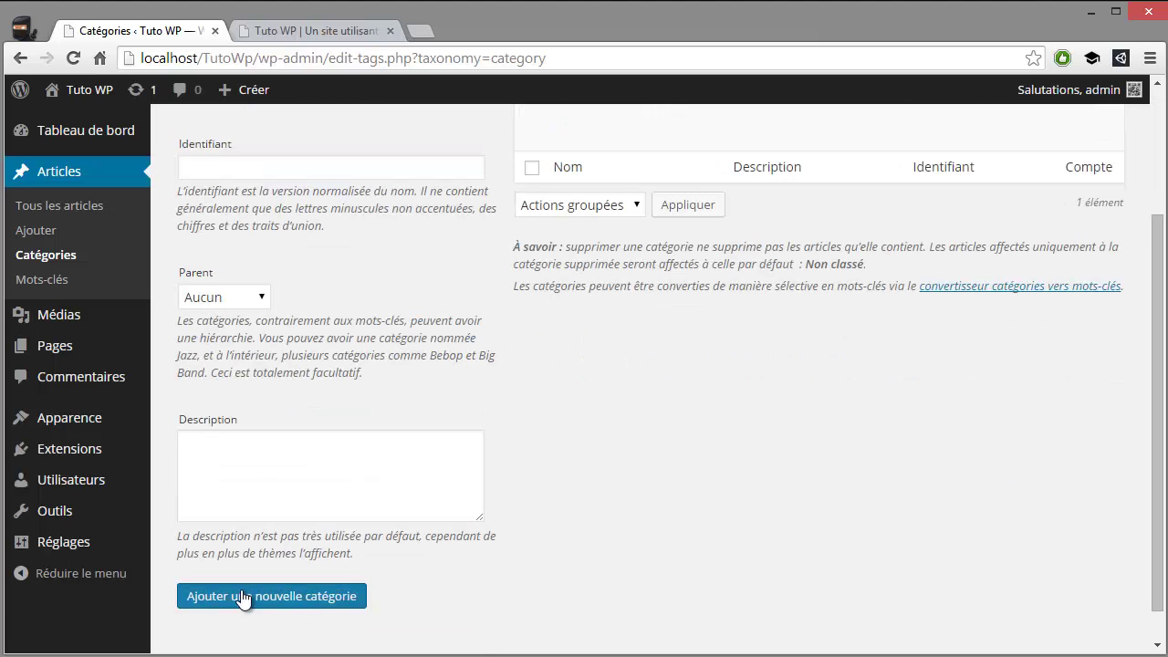
pyautogui.scroll(2, 396, 438)
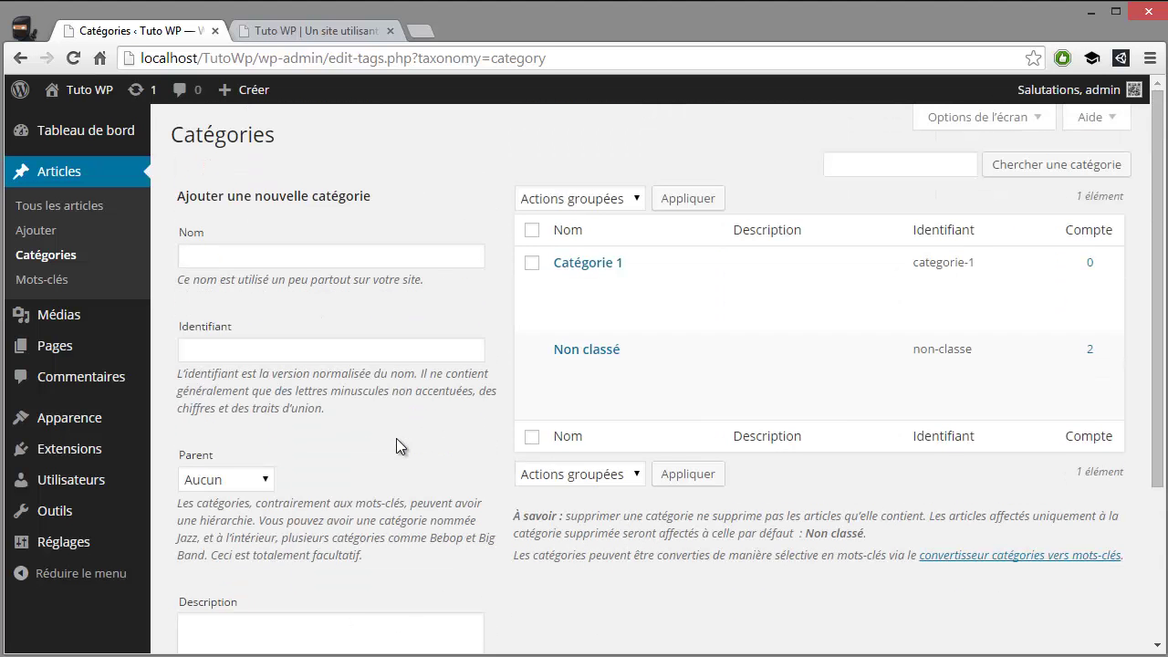
# - Add a second article category named "Images"
pyautogui.click(251, 261)
pyautogui.write('Ima')
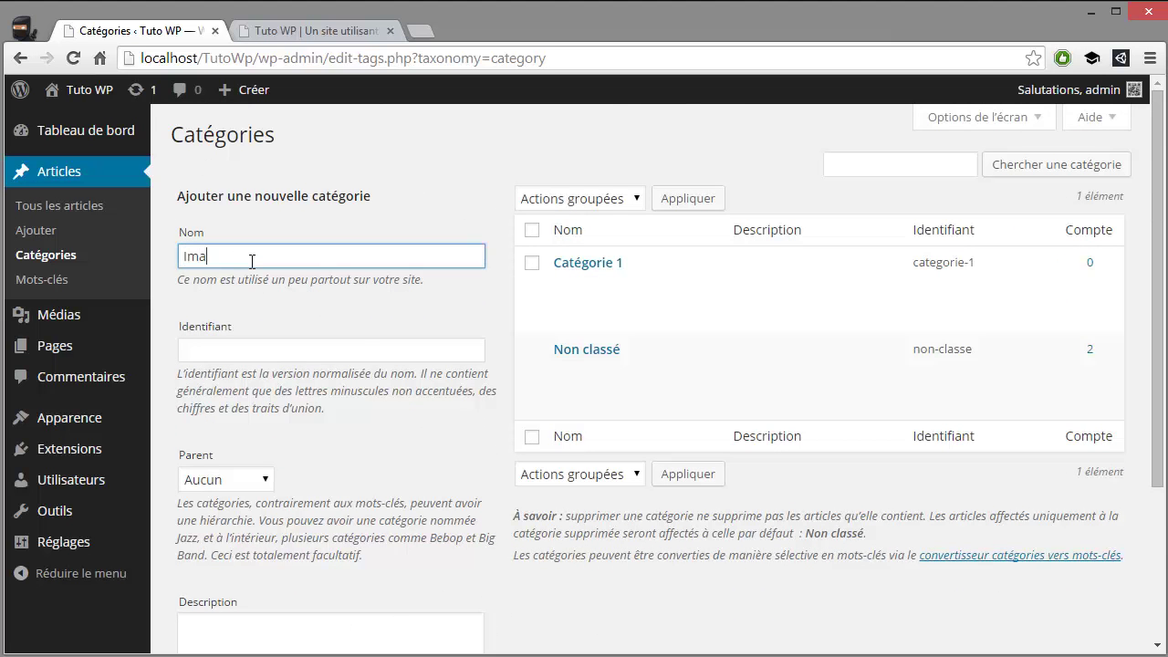
pyautogui.write('ges')
pyautogui.scroll(-2, 352, 334)
pyautogui.click(310, 559)
pyautogui.scroll(2, 356, 516)
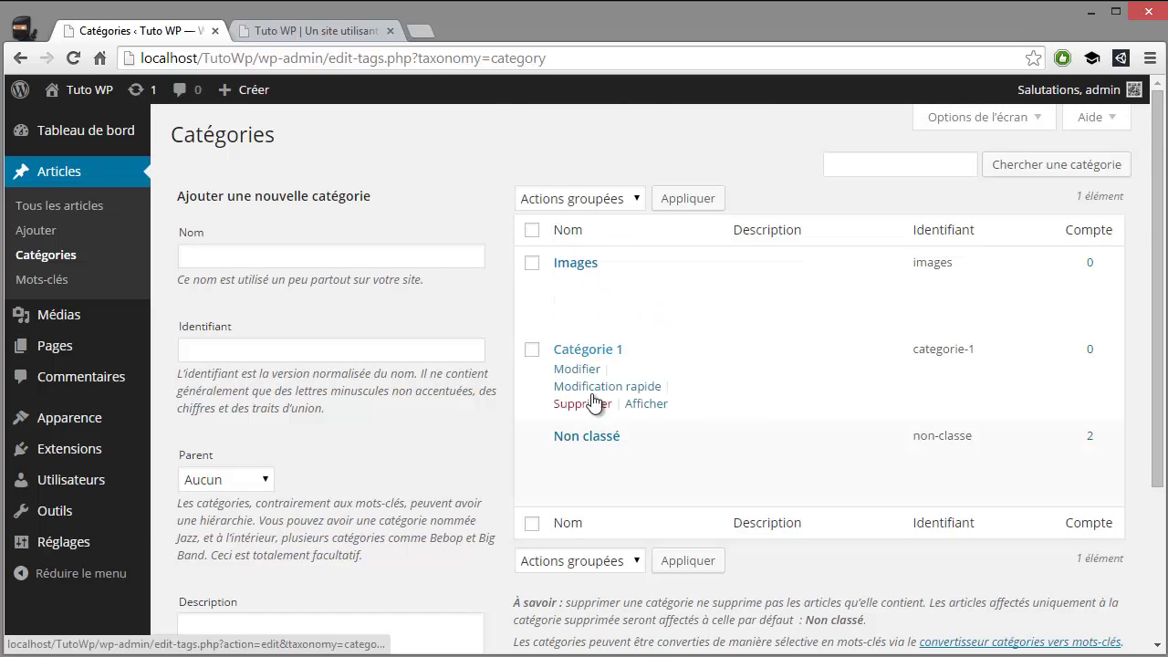
# - Create a new article titled "Article 3" with the body text "Superbe photo :"
pyautogui.click(65, 210)
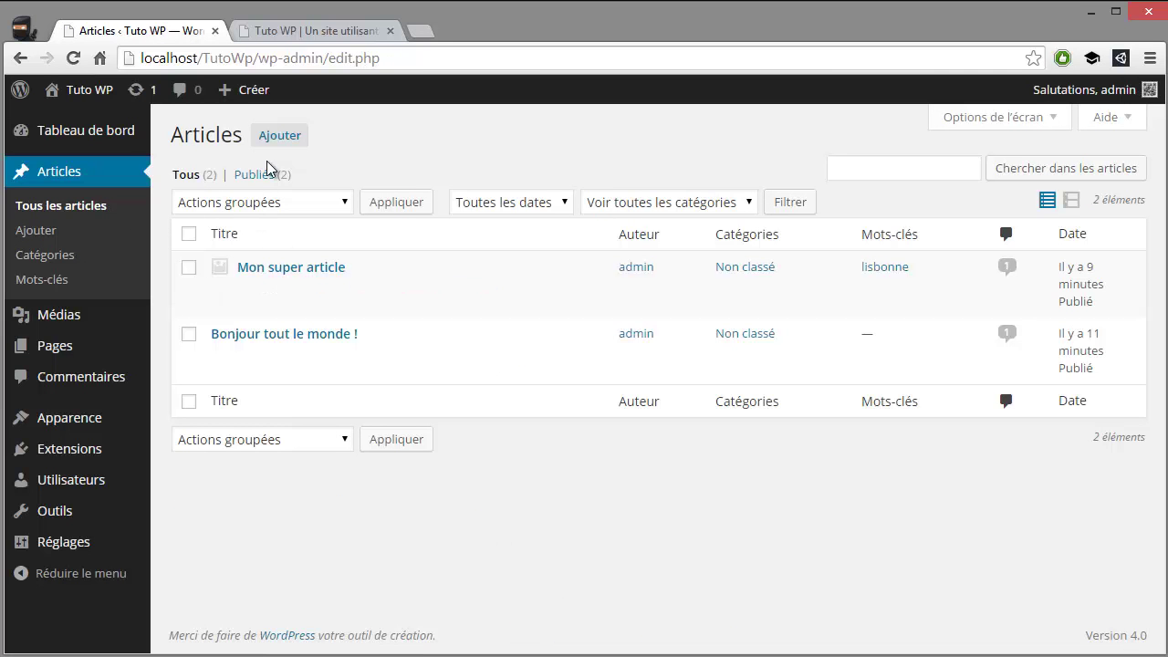
pyautogui.click(294, 143)
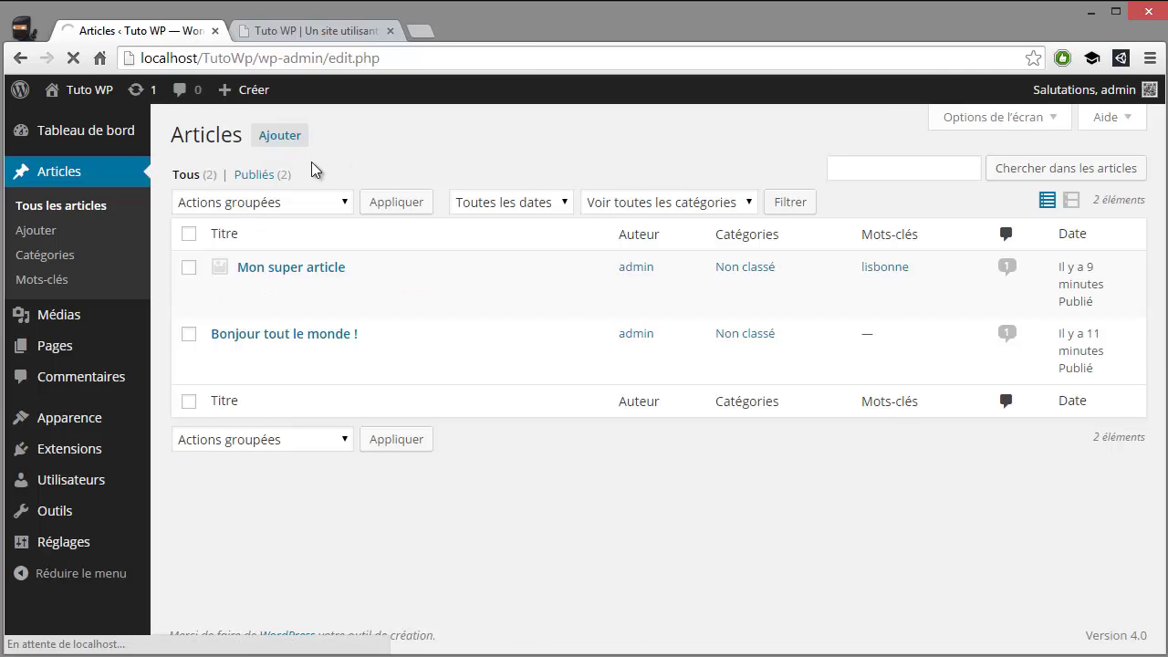
pyautogui.write('Article 3')
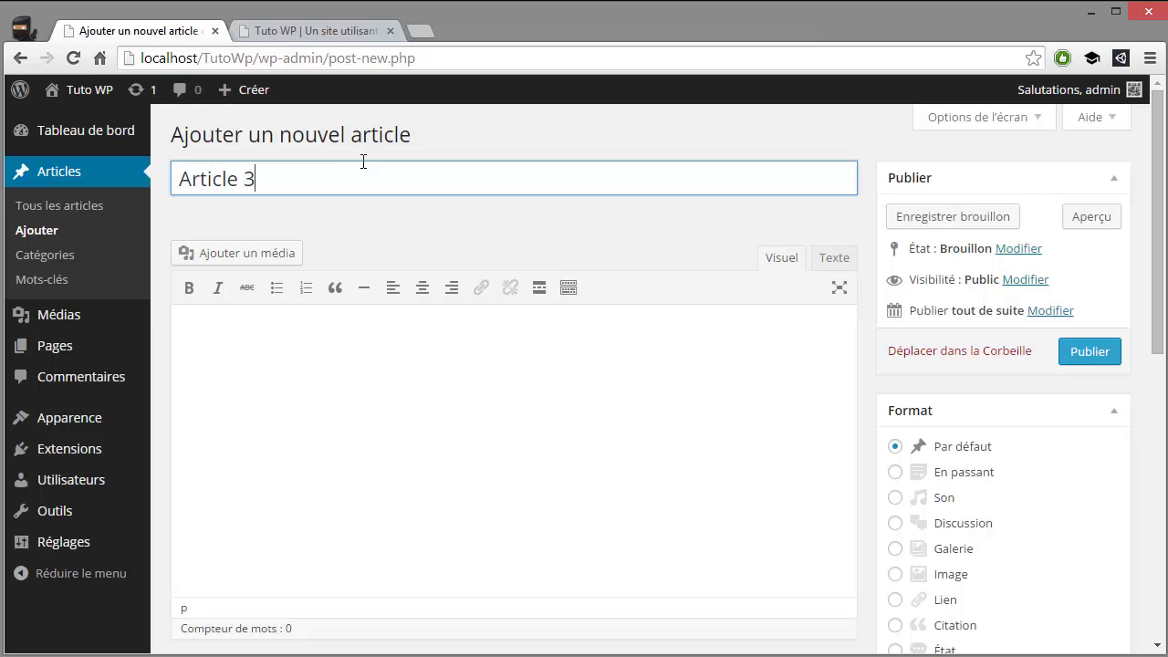
pyautogui.click(289, 342)
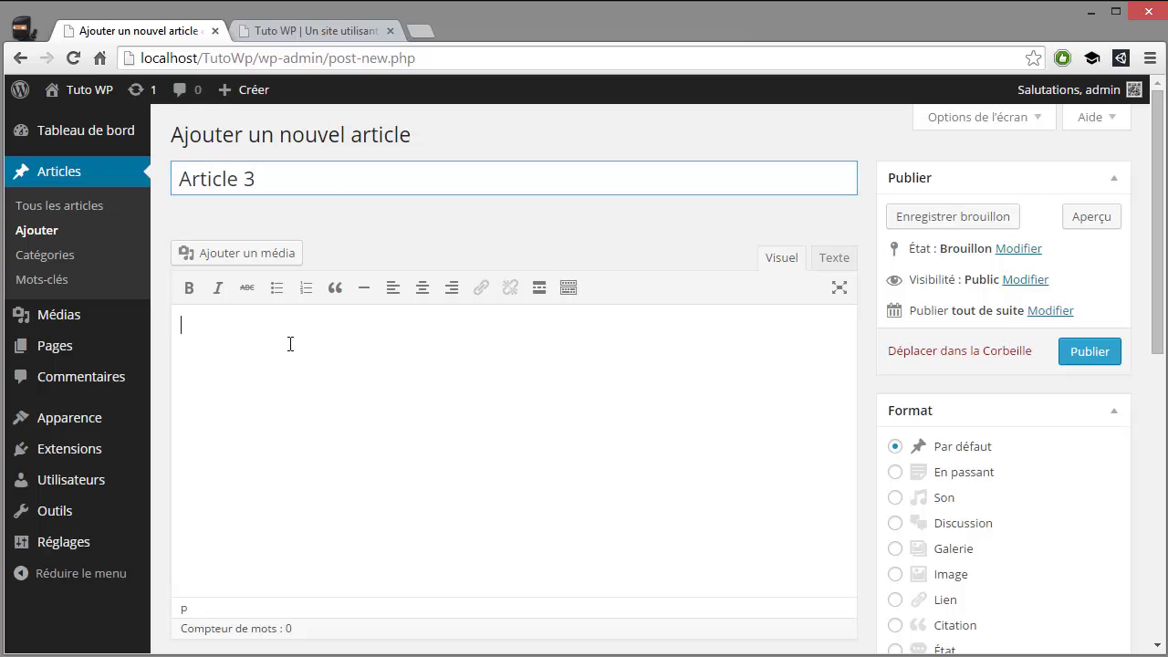
pyautogui.write('Superbe photo :')
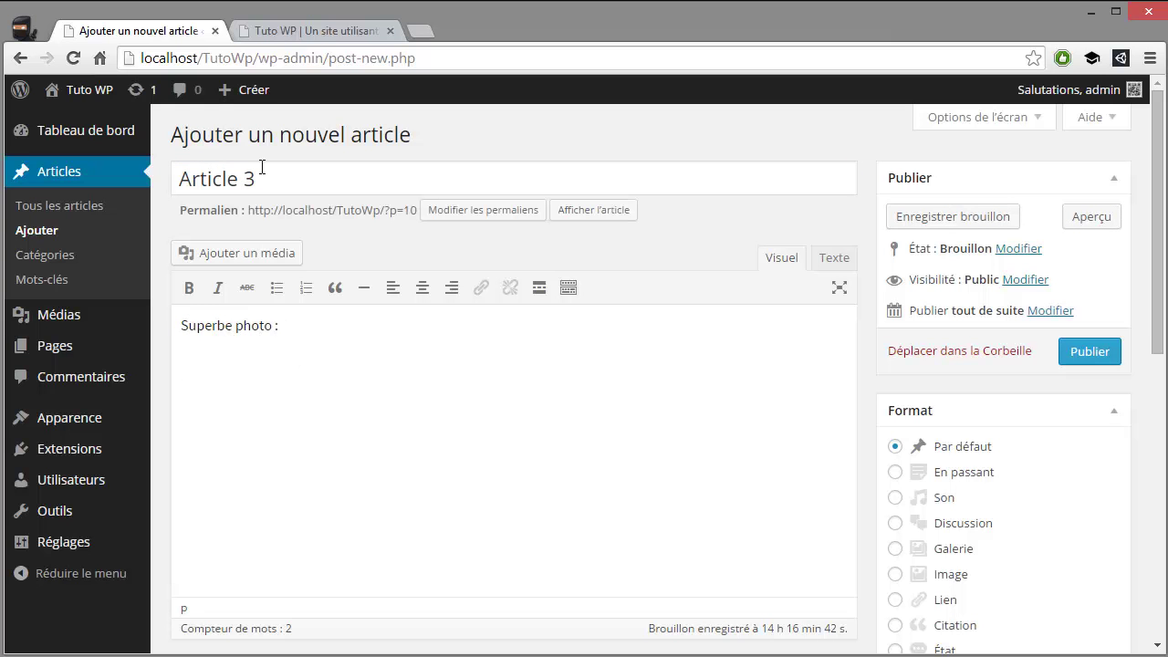
# - Insert the tram photo from the media library into the article at the Miniature – 150 × 150 size
pyautogui.click(287, 262)
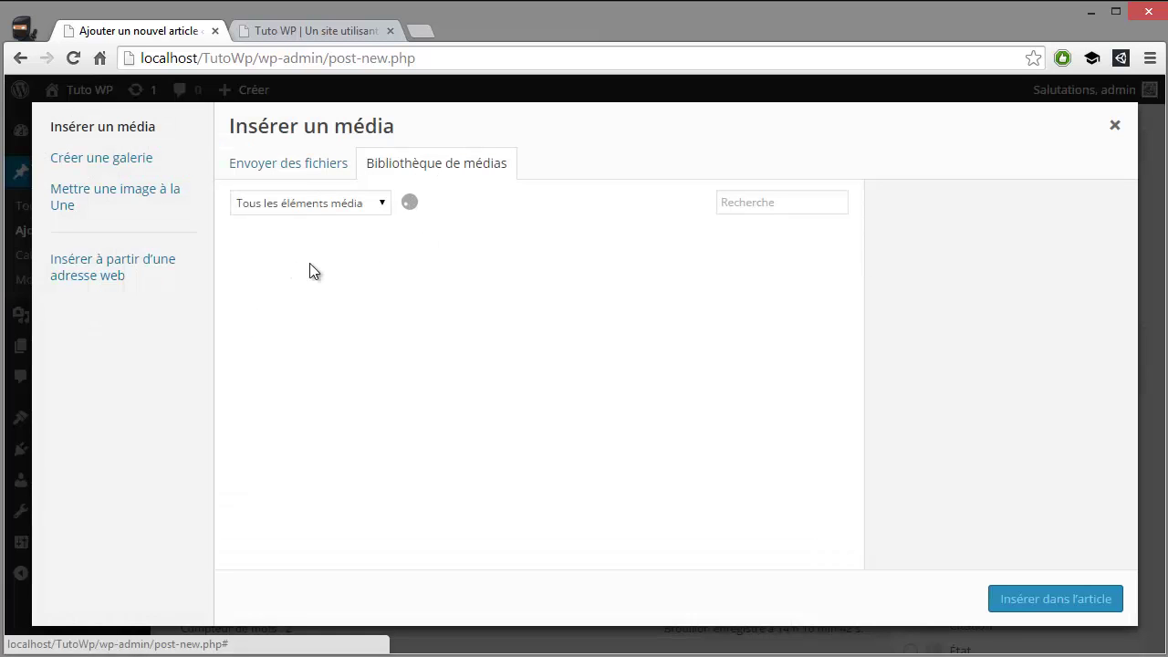
pyautogui.click(303, 293)
pyautogui.scroll(-2, 1006, 488)
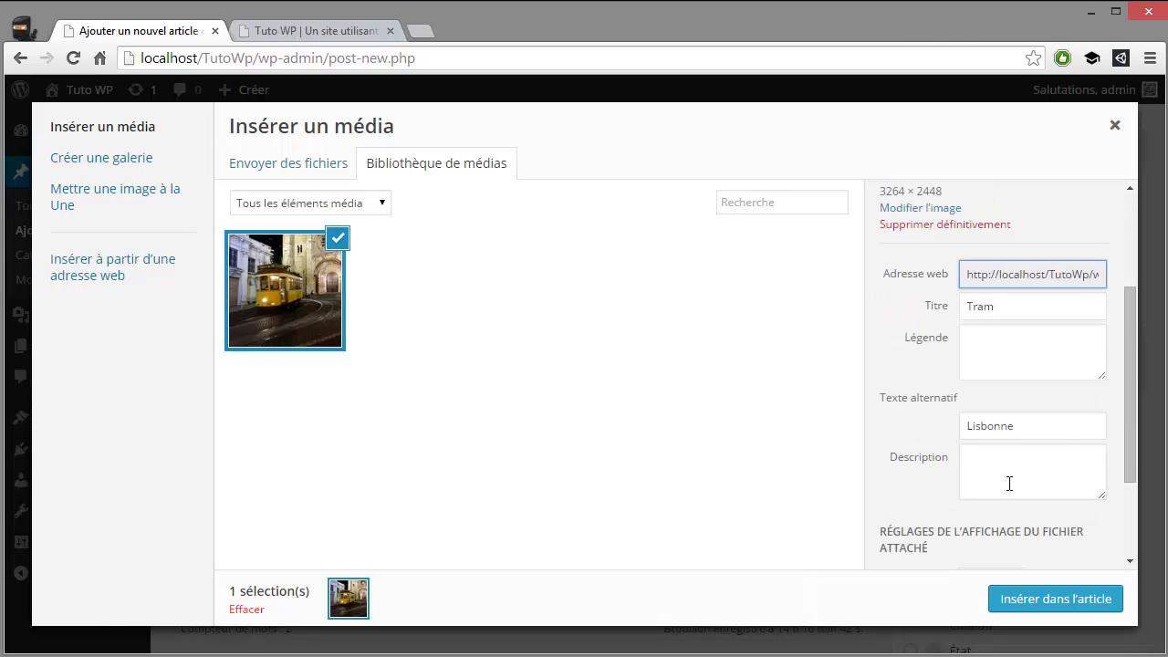
pyautogui.scroll(-2, 1004, 470)
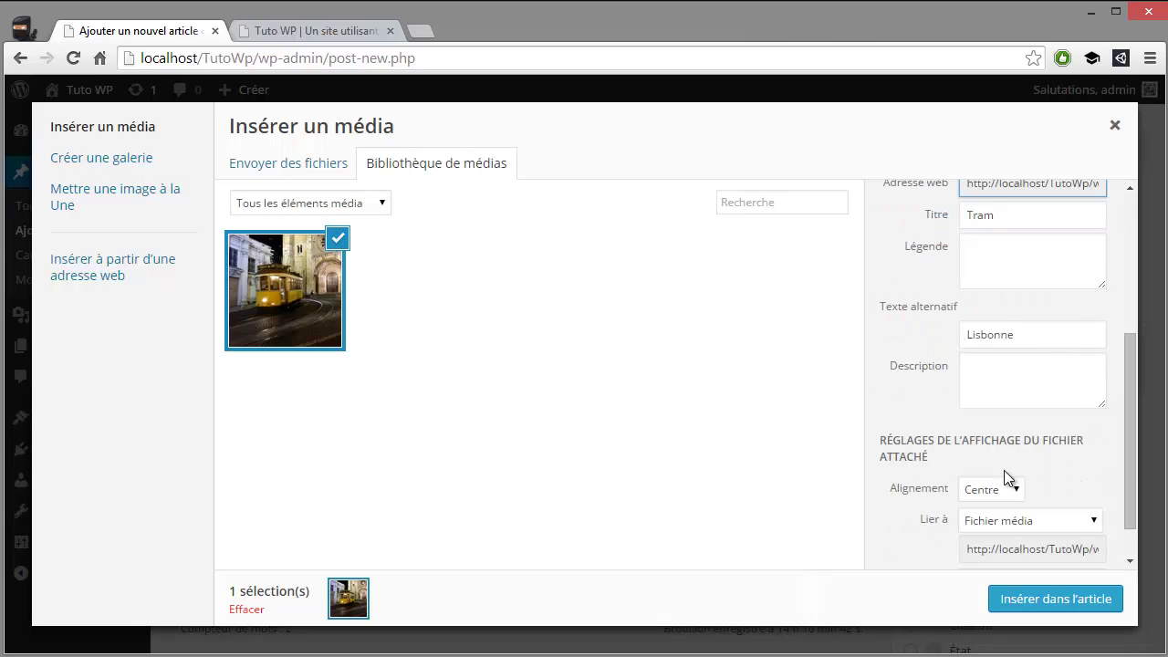
pyautogui.click(1037, 538)
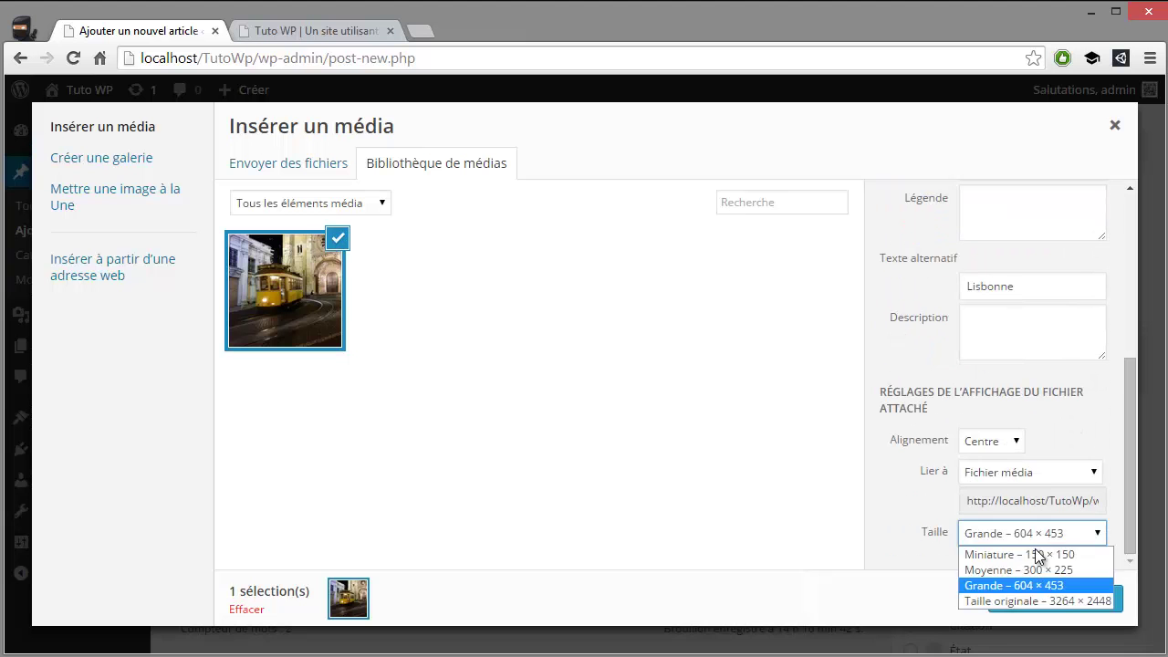
pyautogui.click(1040, 550)
pyautogui.click(1049, 602)
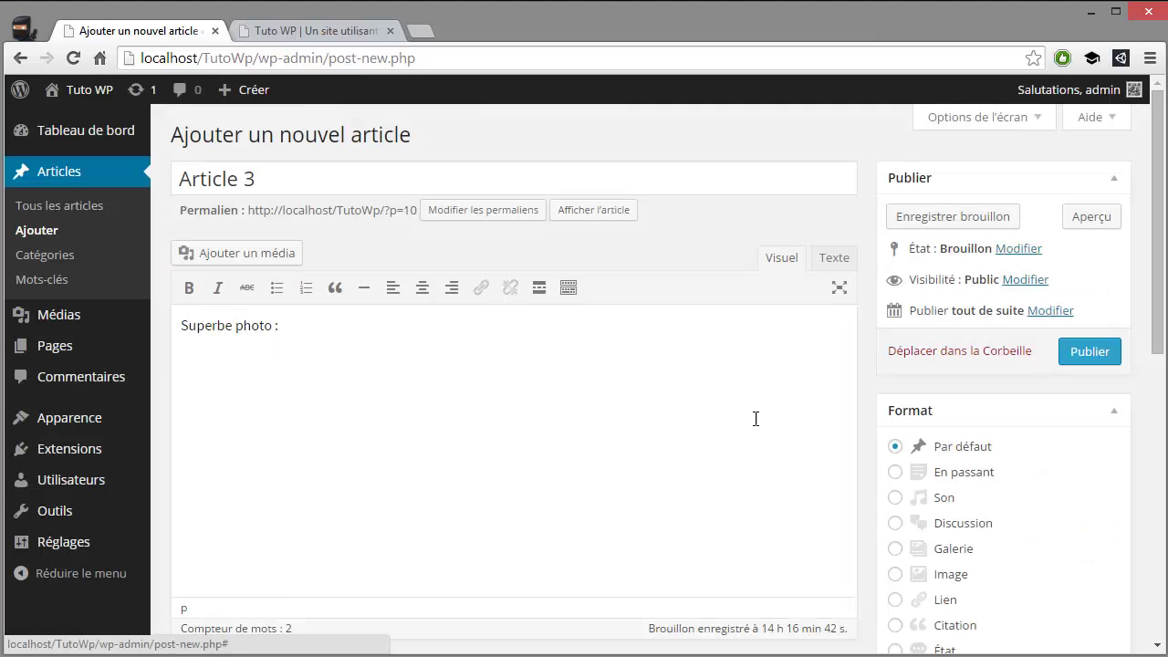
# - Assign the article to the "Images" category and publish it
pyautogui.scroll(-5, 735, 320)
pyautogui.scroll(-1, 745, 330)
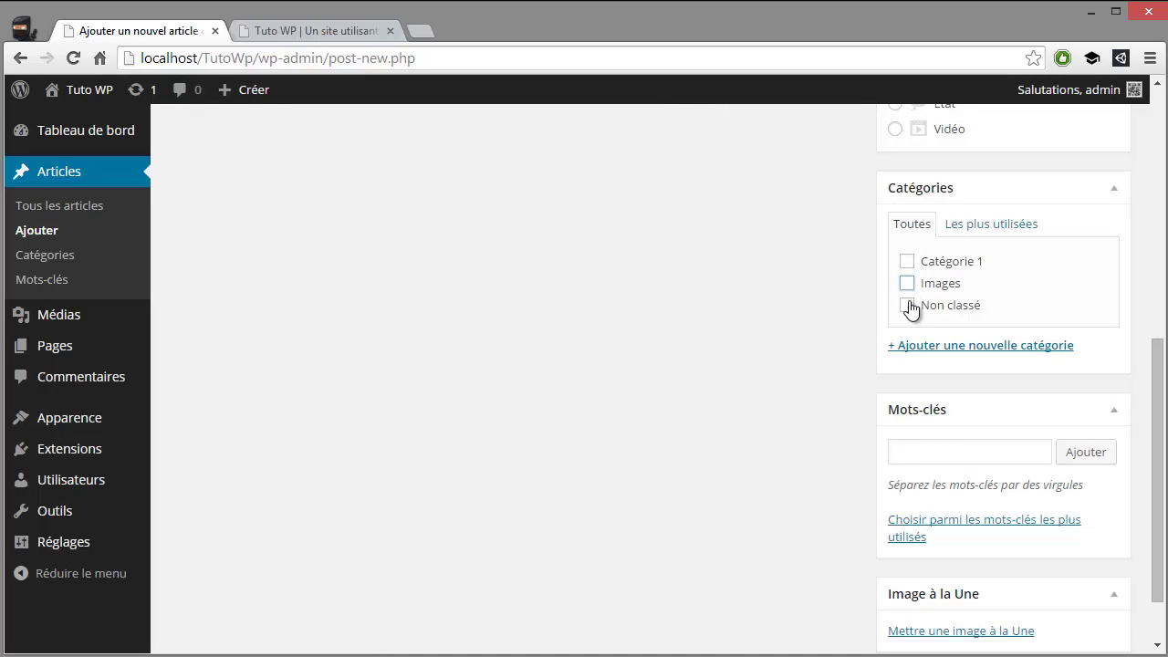
pyautogui.click(907, 285)
pyautogui.scroll(6, 841, 402)
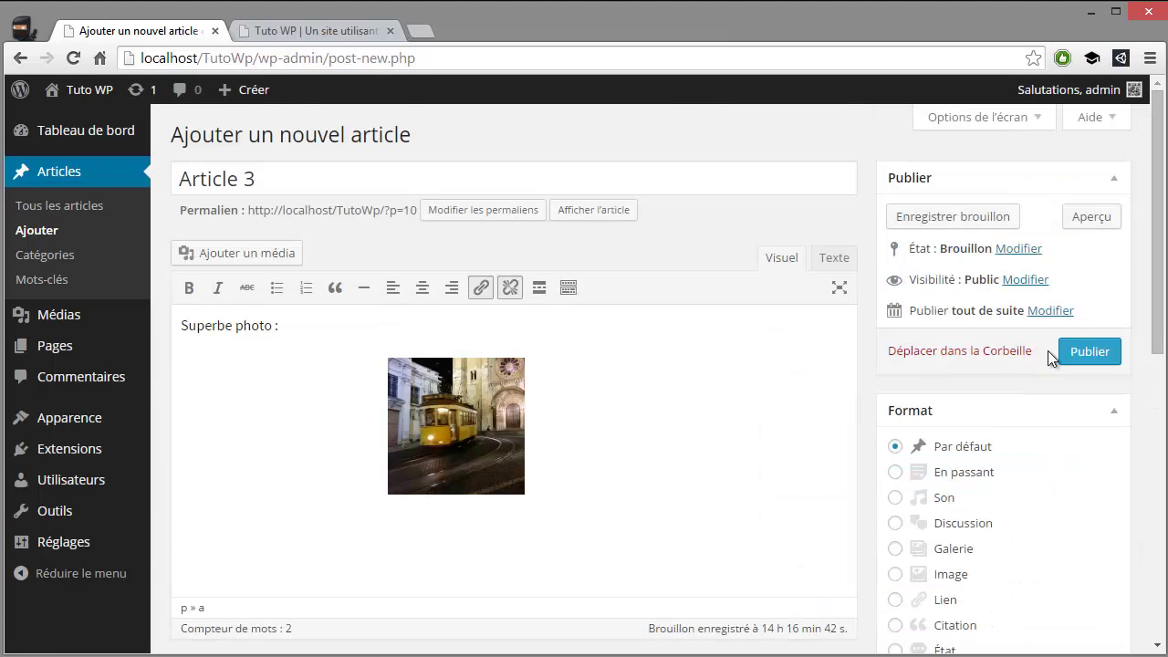
pyautogui.click(1072, 351)
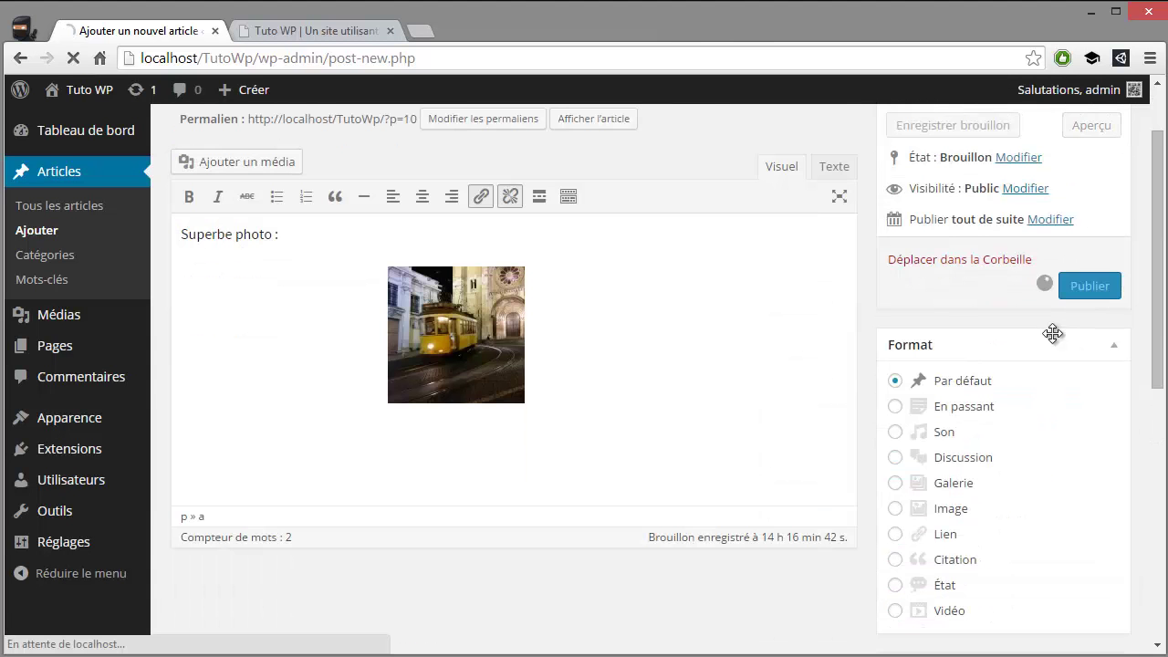
# - Reload the public home page and view the articles of the "Images" category from the footer's category list
pyautogui.click(287, 33)
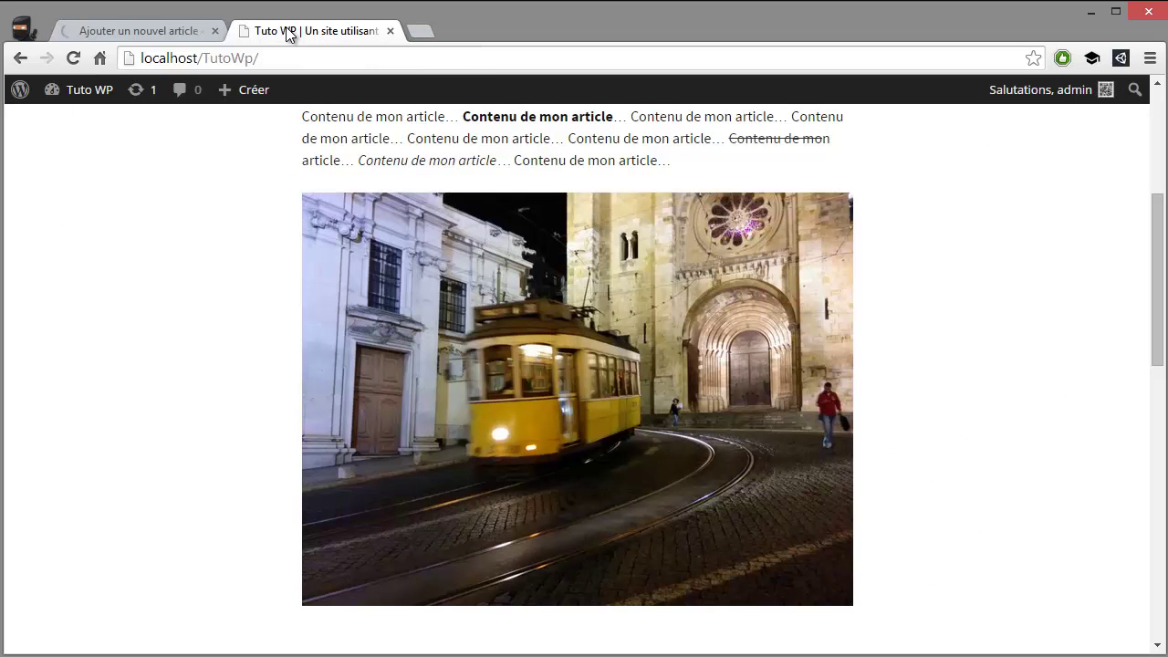
pyautogui.click(73, 60)
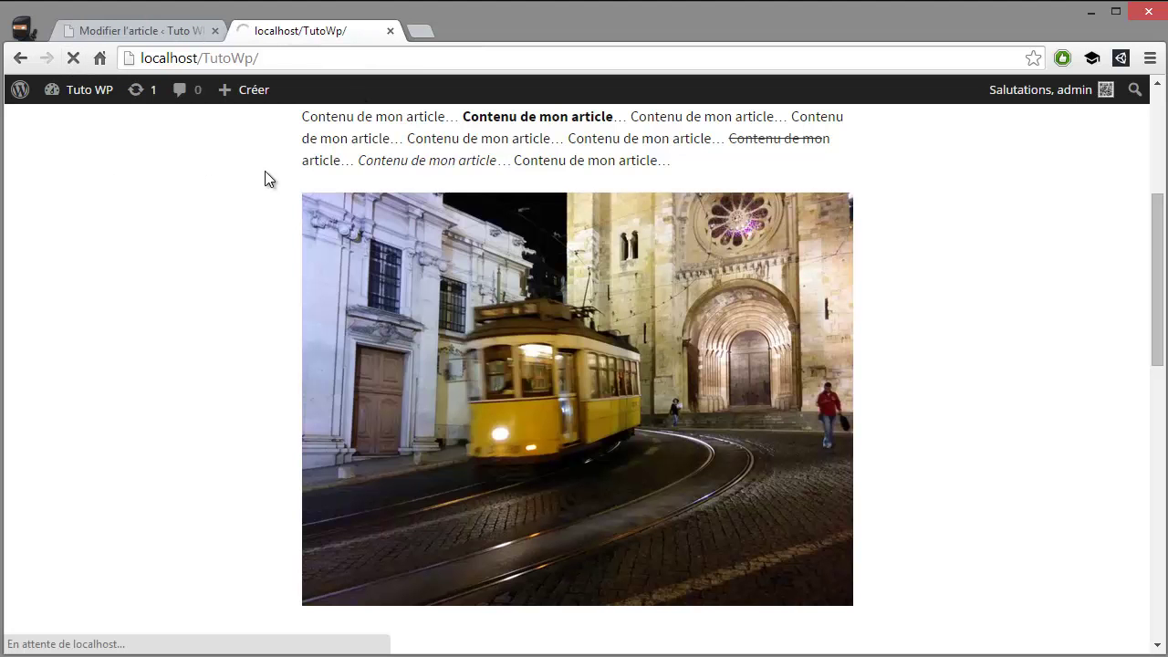
pyautogui.scroll(-15, 264, 180)
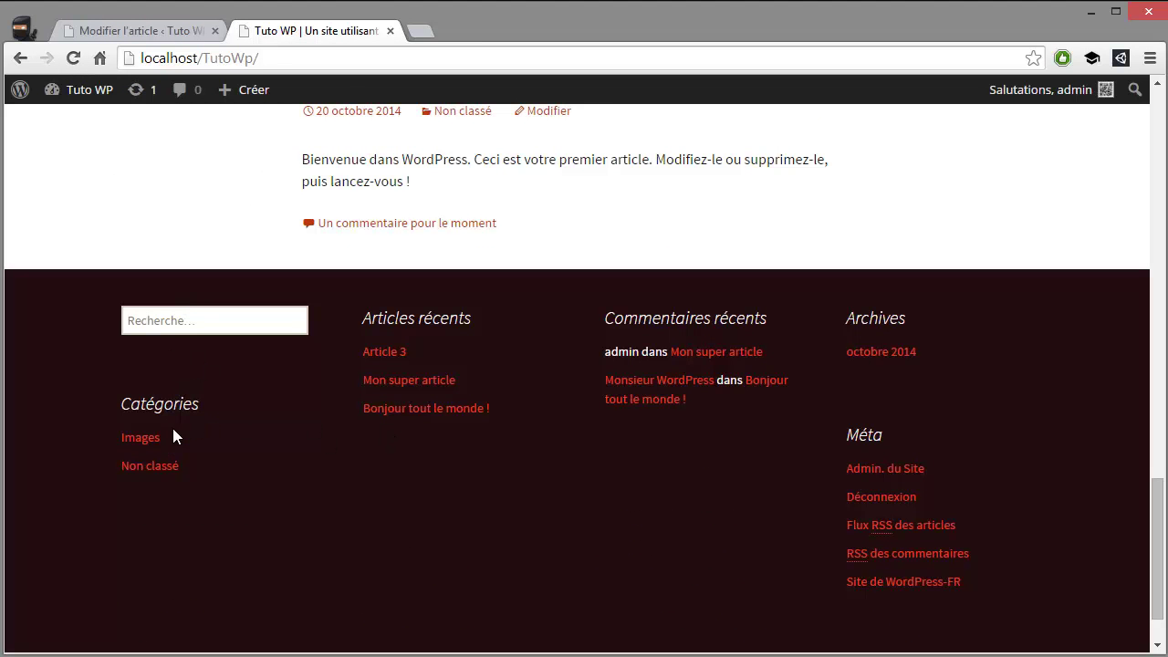
pyautogui.click(147, 436)
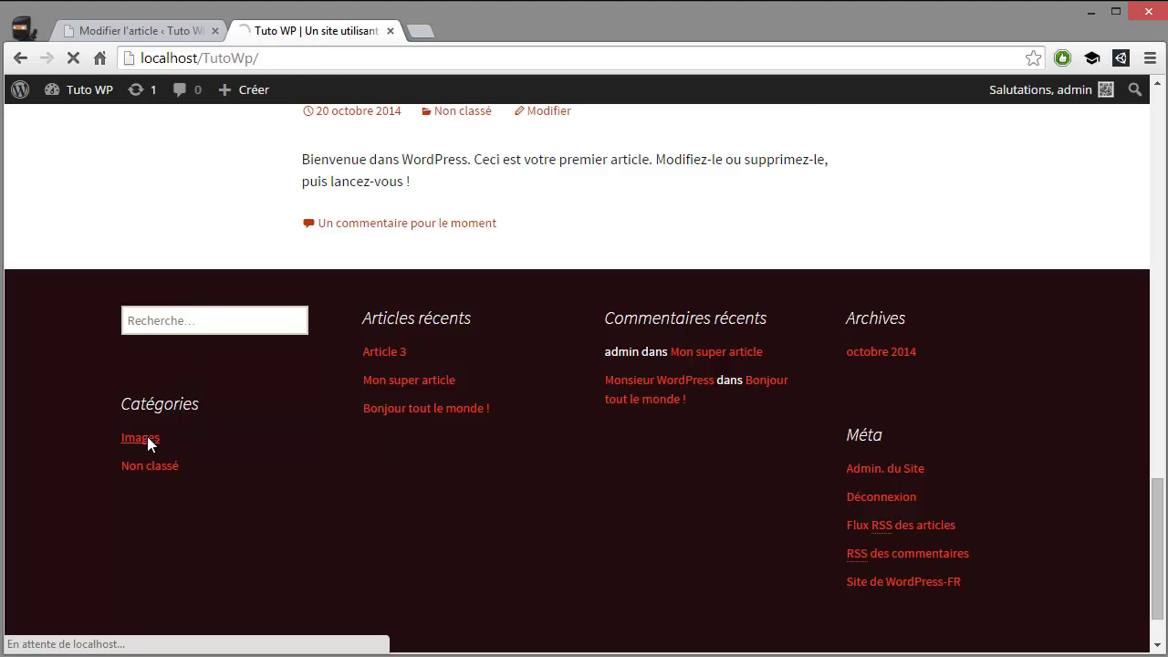
pyautogui.scroll(-3, 210, 294)
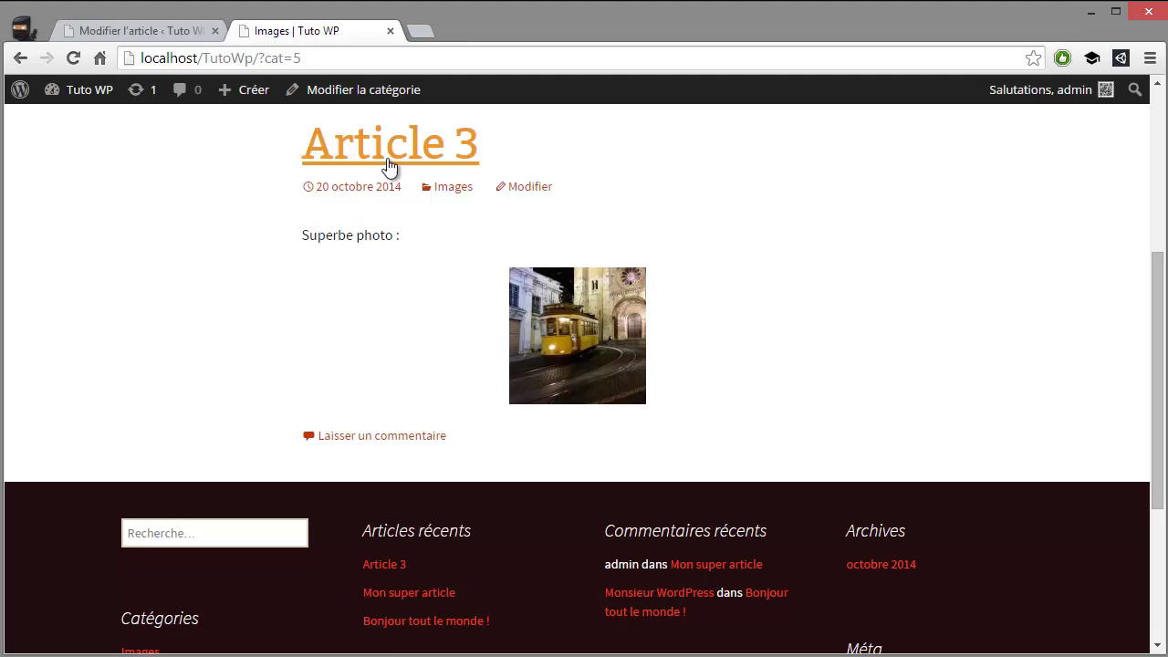
# - Open "Article 3" on the public site and view its tram photo at full size
pyautogui.click(459, 155)
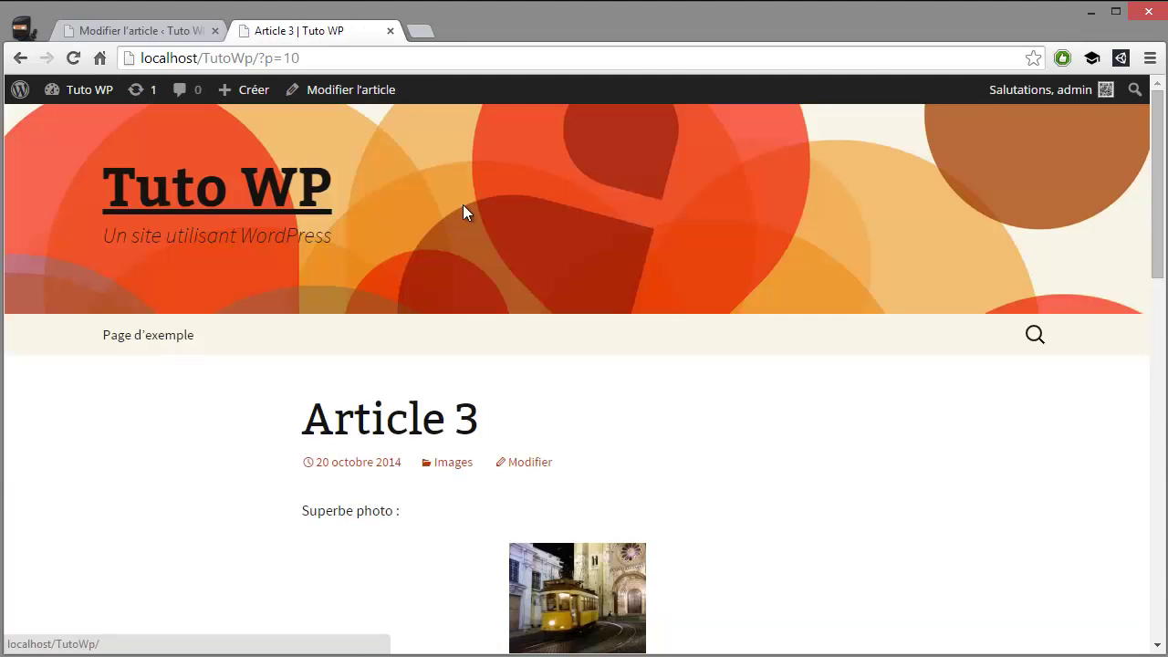
pyautogui.scroll(-2, 464, 211)
pyautogui.click(558, 361)
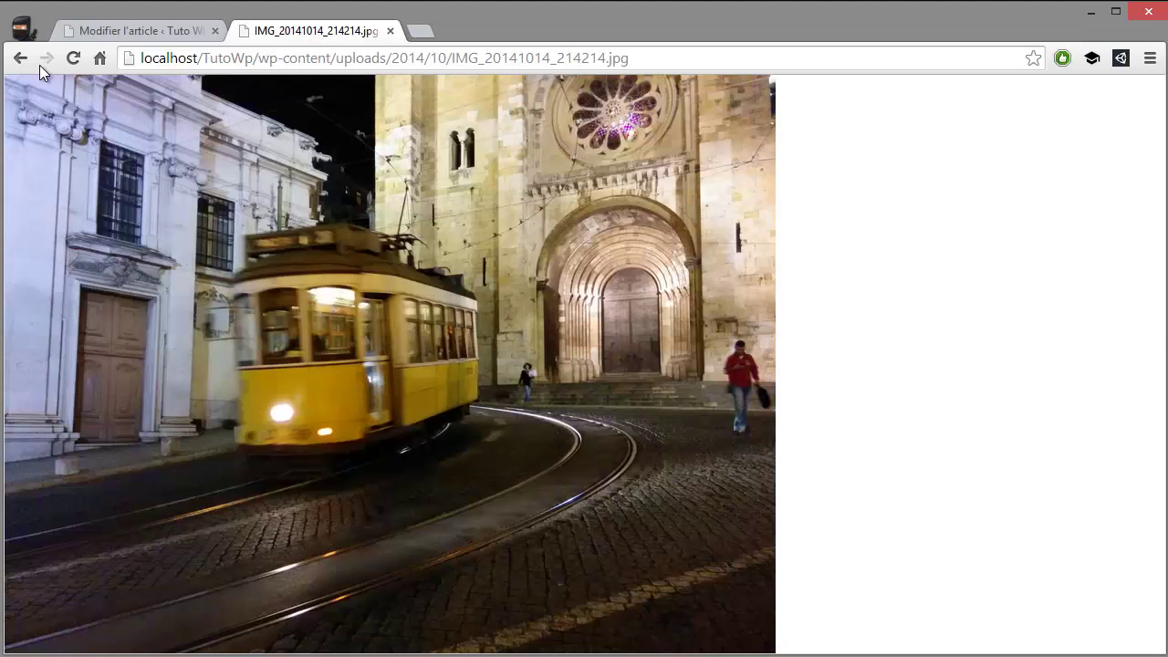
# - Return from the full-size tram photo to the public site's home page
pyautogui.click(20, 59)
pyautogui.scroll(2, 682, 404)
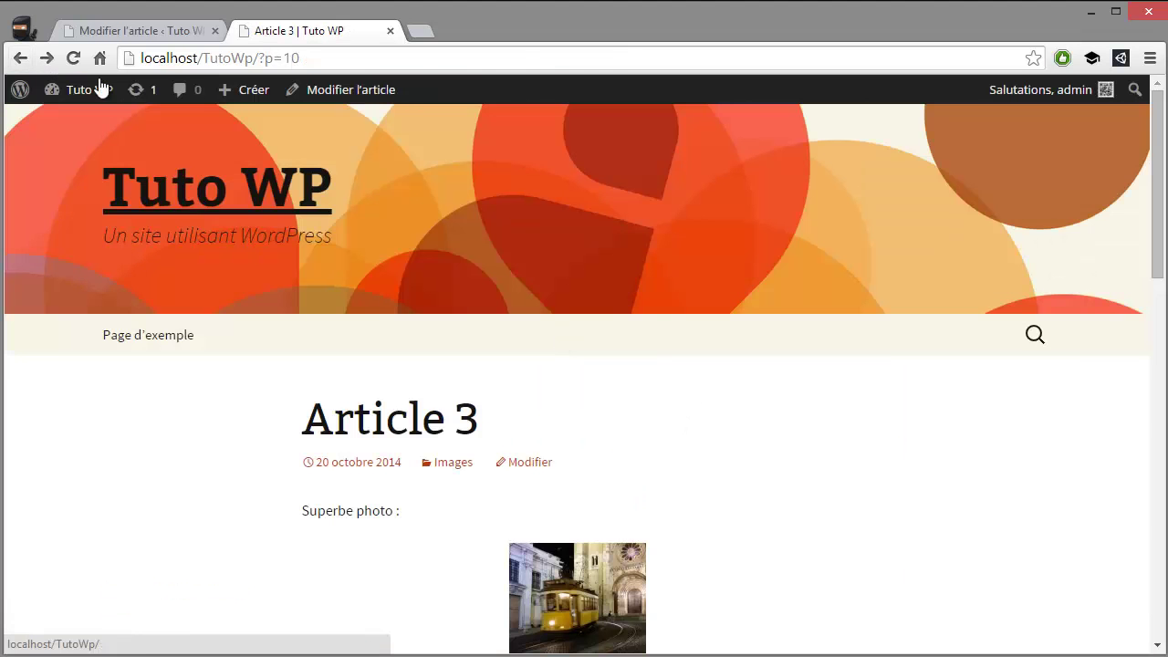
pyautogui.click(182, 155)
# - Open the administration's media library and try to upload IMG_20141014_214212.jpg
pyautogui.click(128, 30)
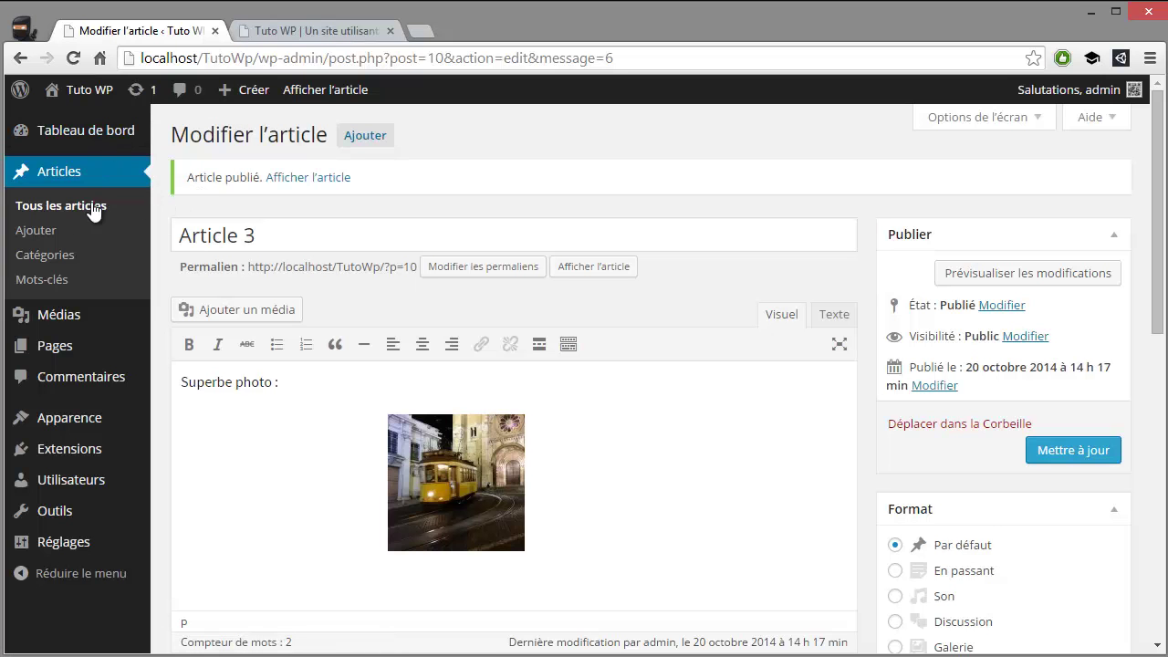
pyautogui.click(70, 318)
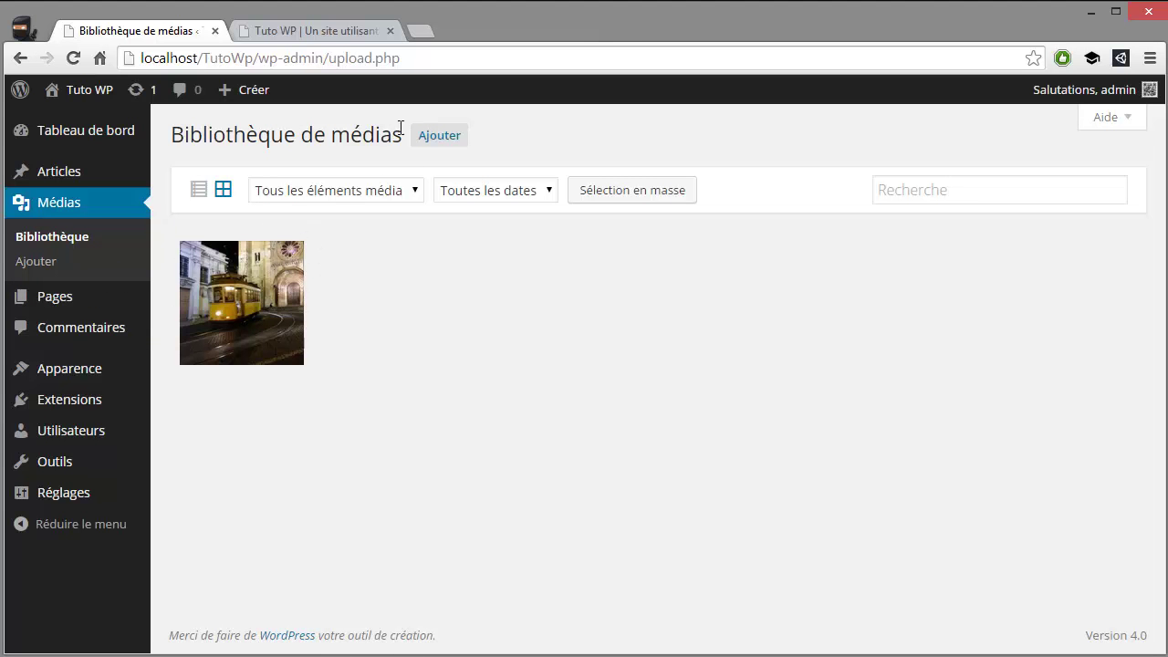
pyautogui.click(439, 137)
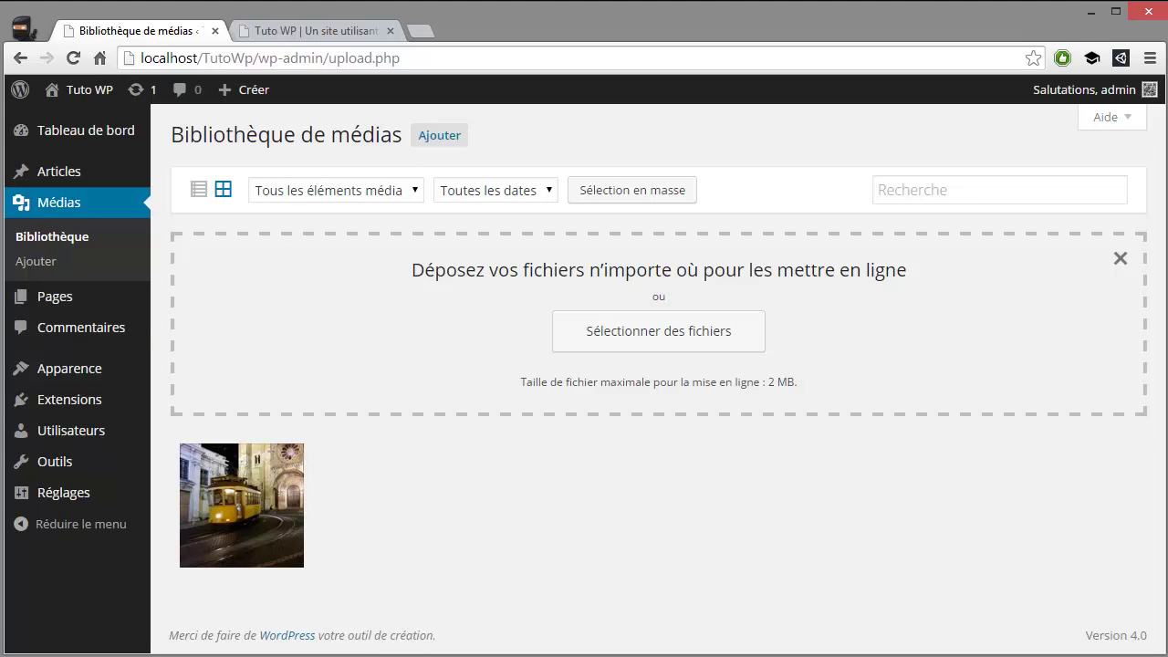
pyautogui.moveTo(1166, 351); pyautogui.dragTo(732, 284)
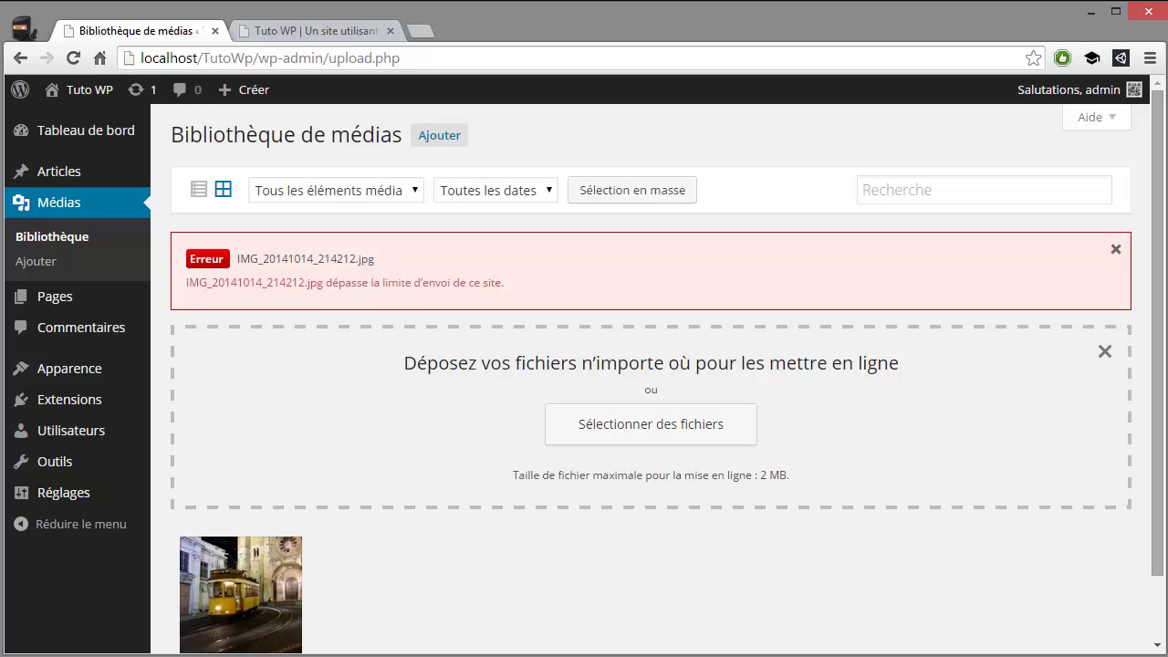
# - Switch to Photoshop and open the sunset photo CIMG1643.JPG
pyautogui.click(749, 655)
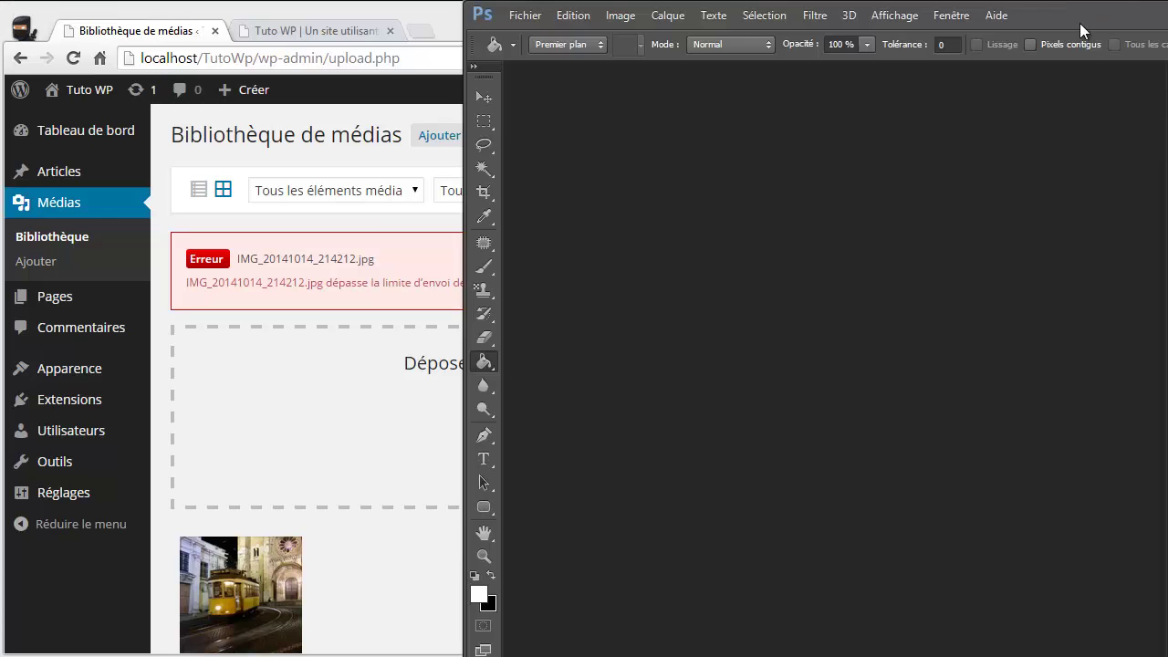
pyautogui.moveTo(1079, 23); pyautogui.dragTo(962, 73)
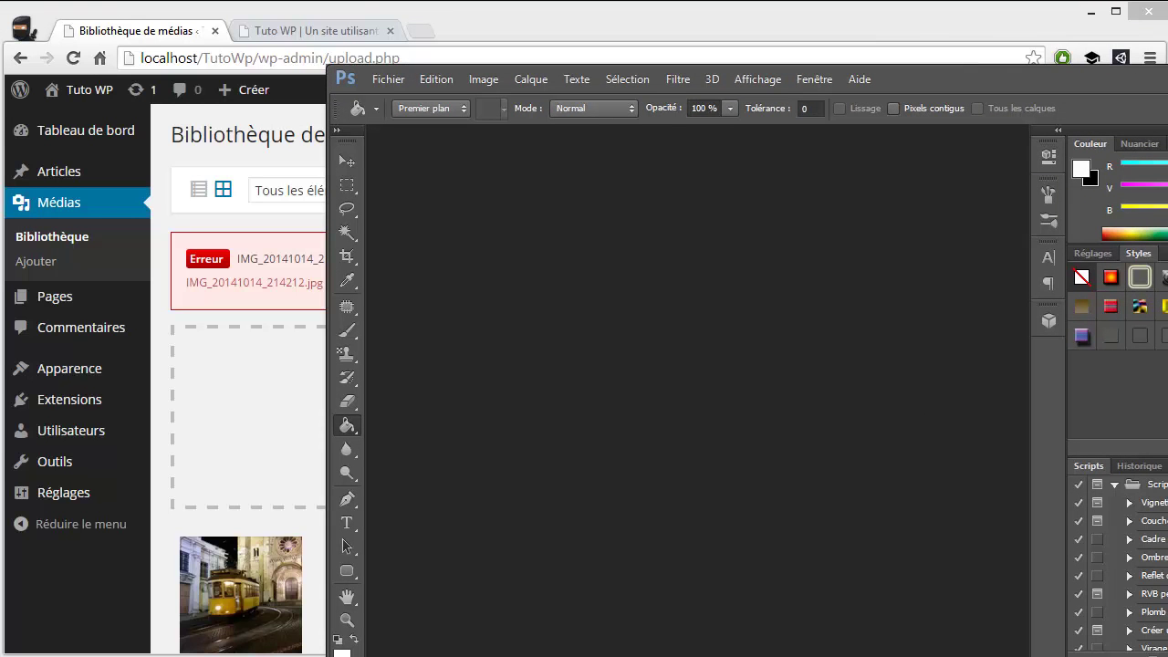
pyautogui.moveTo(1086, 71); pyautogui.dragTo(917, 34)
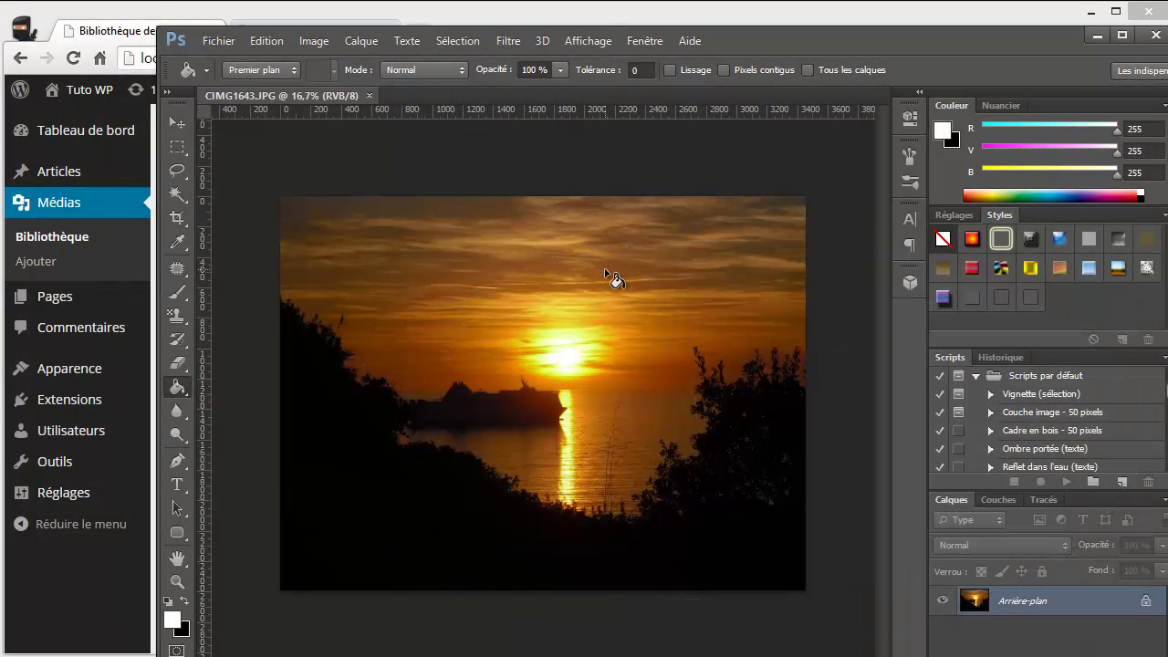
# - Resize the sunset photo to a width of 1280 pixels, keeping its proportions
pyautogui.hotkey('ctrl', 'alt', 'i')
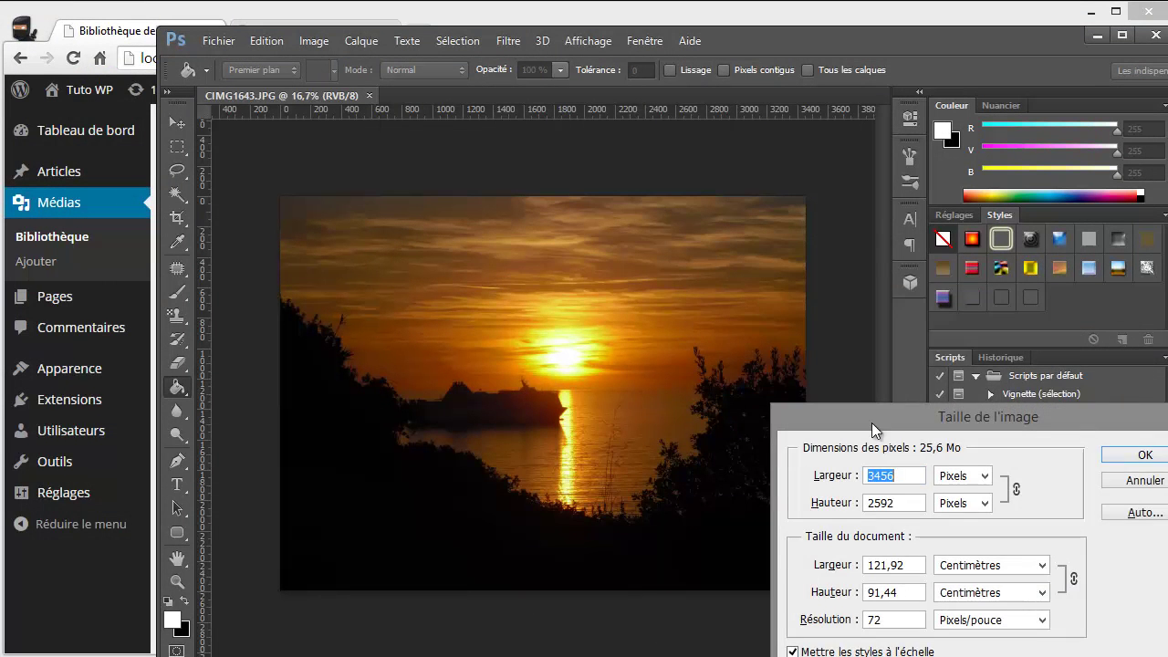
pyautogui.moveTo(871, 423); pyautogui.dragTo(573, 244)
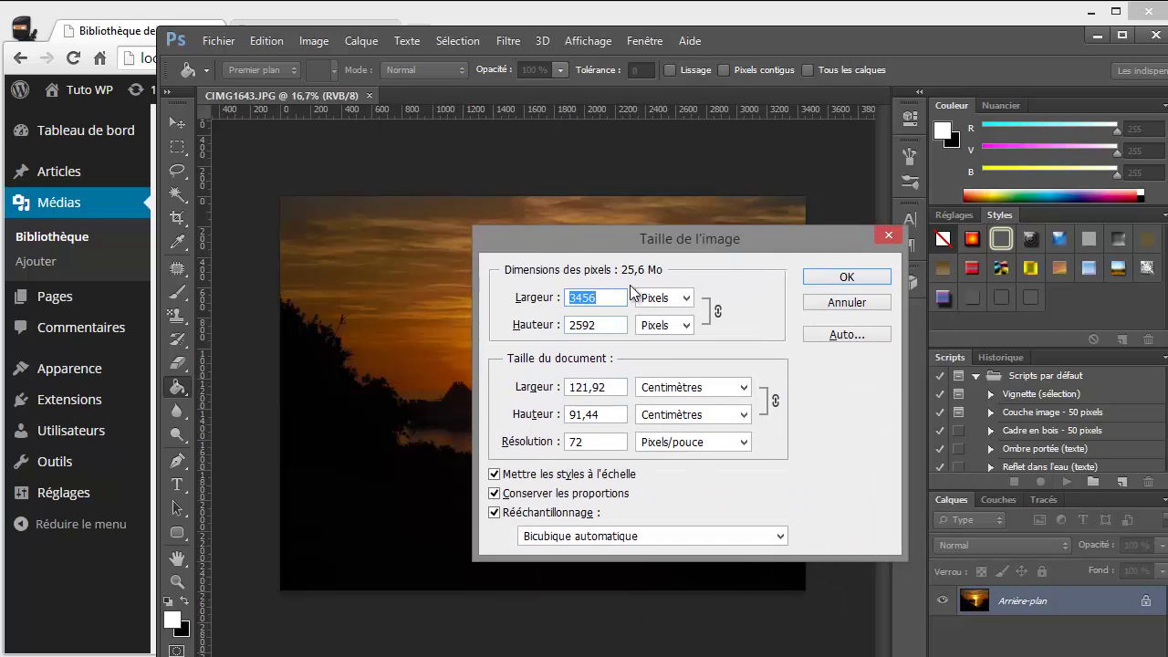
pyautogui.write('1280')
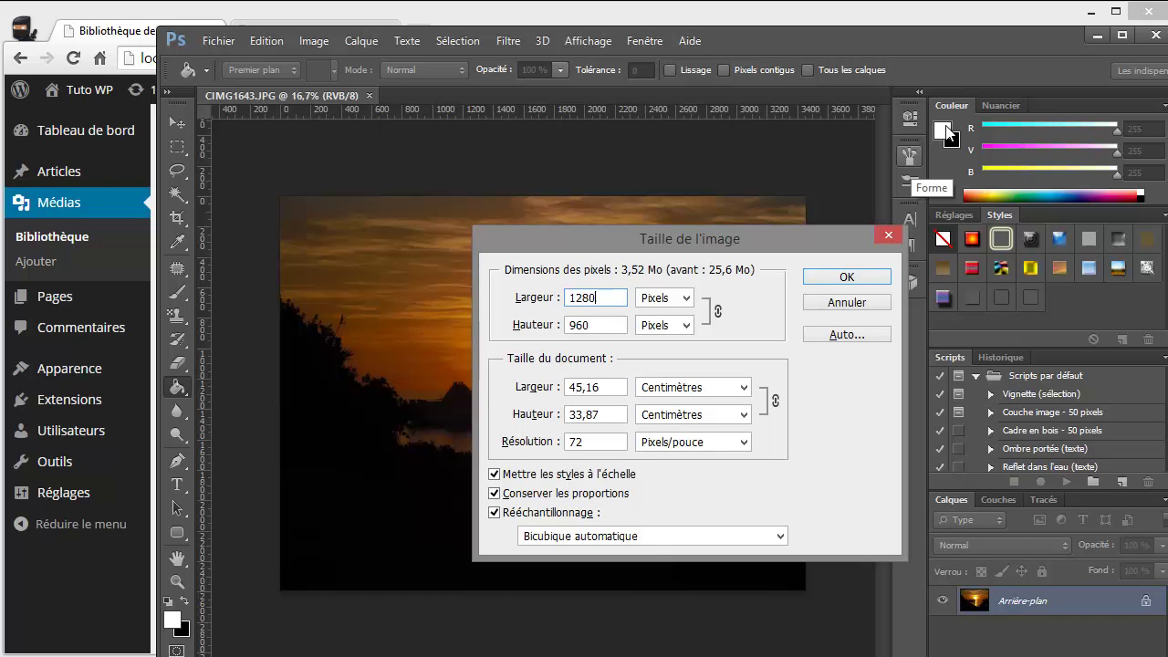
pyautogui.click(830, 276)
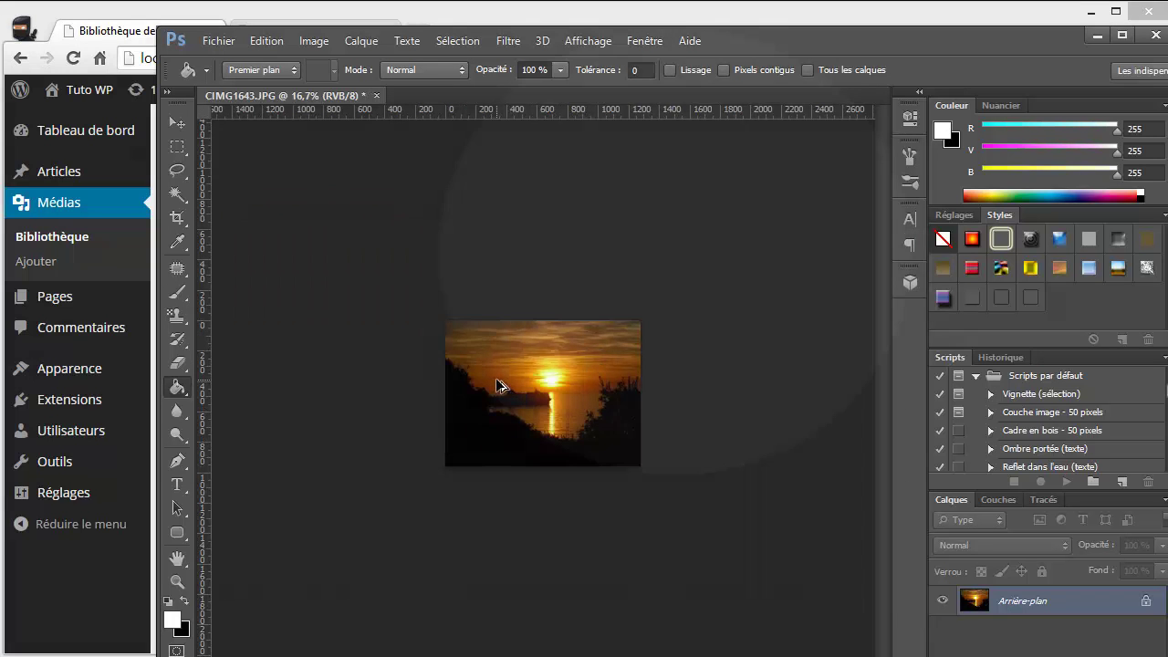
# - Save the resized photo as the JPEG copy "CIMG1643 copie" in high quality and close Photoshop
pyautogui.hotkey('ctrl', 'shift', 's')
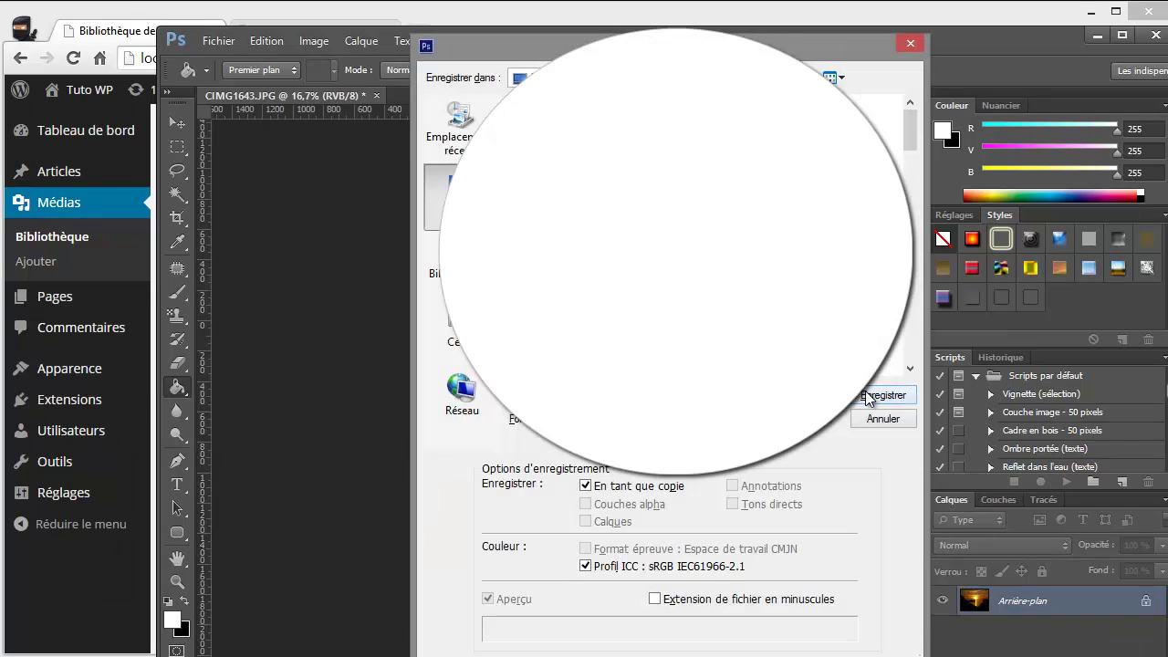
pyautogui.click(869, 394)
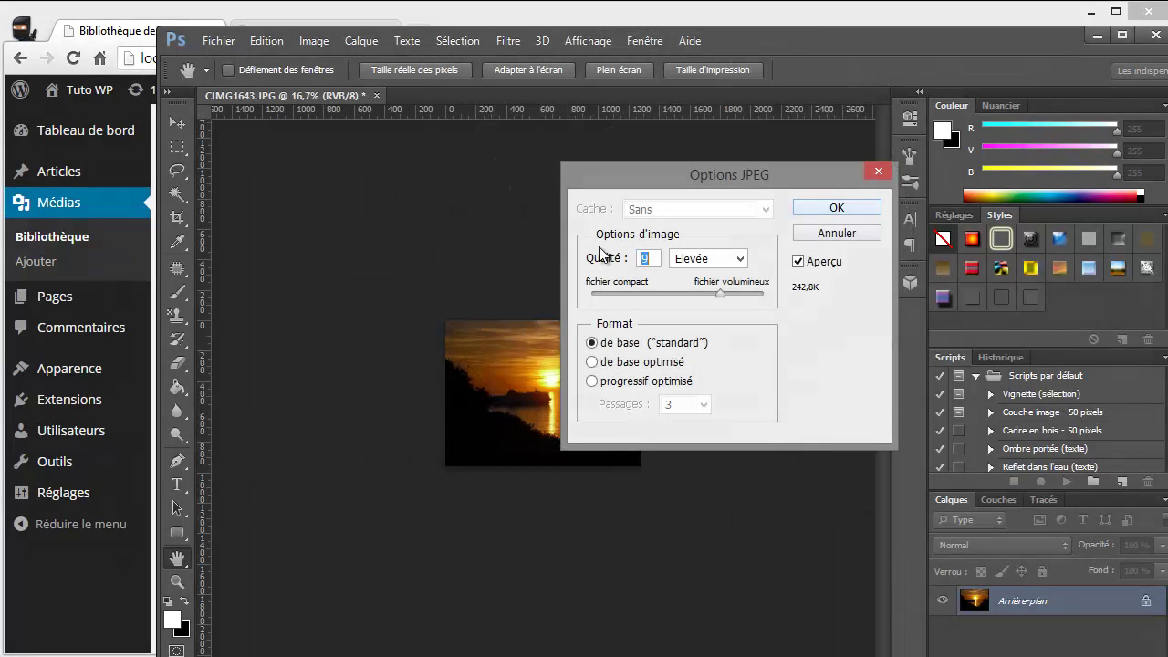
pyautogui.moveTo(719, 293)
pyautogui.mouseDown()
pyautogui.moveTo(766, 299)
pyautogui.moveTo(721, 294)
pyautogui.mouseUp()
pyautogui.click(820, 206)
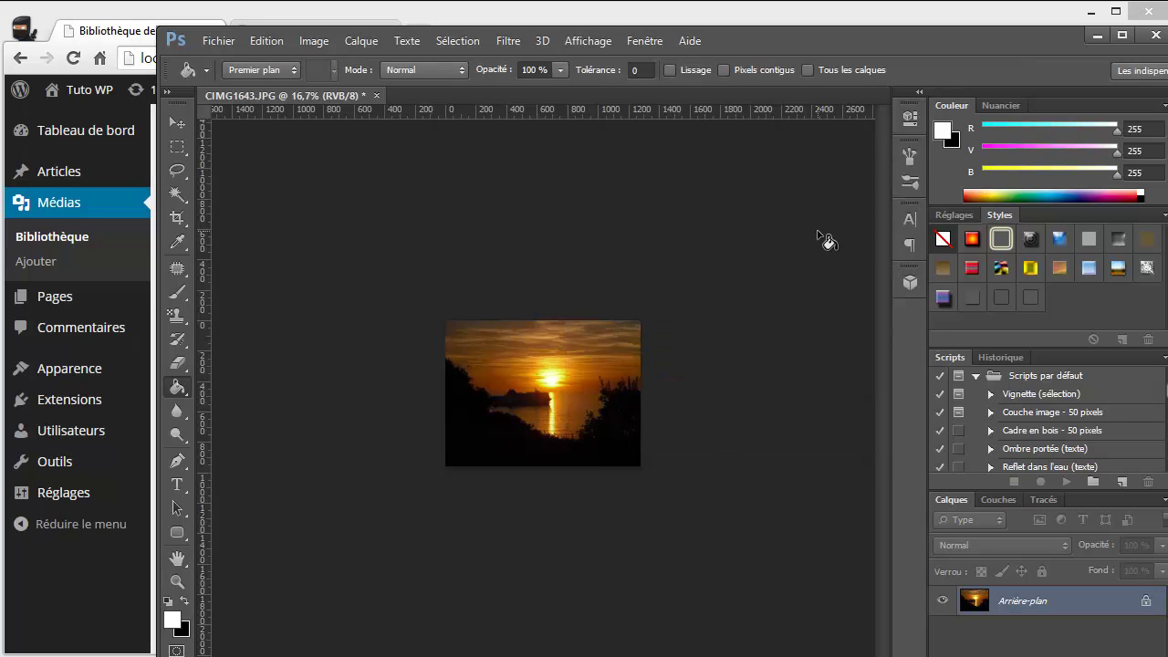
pyautogui.click(1155, 35)
pyautogui.click(699, 294)
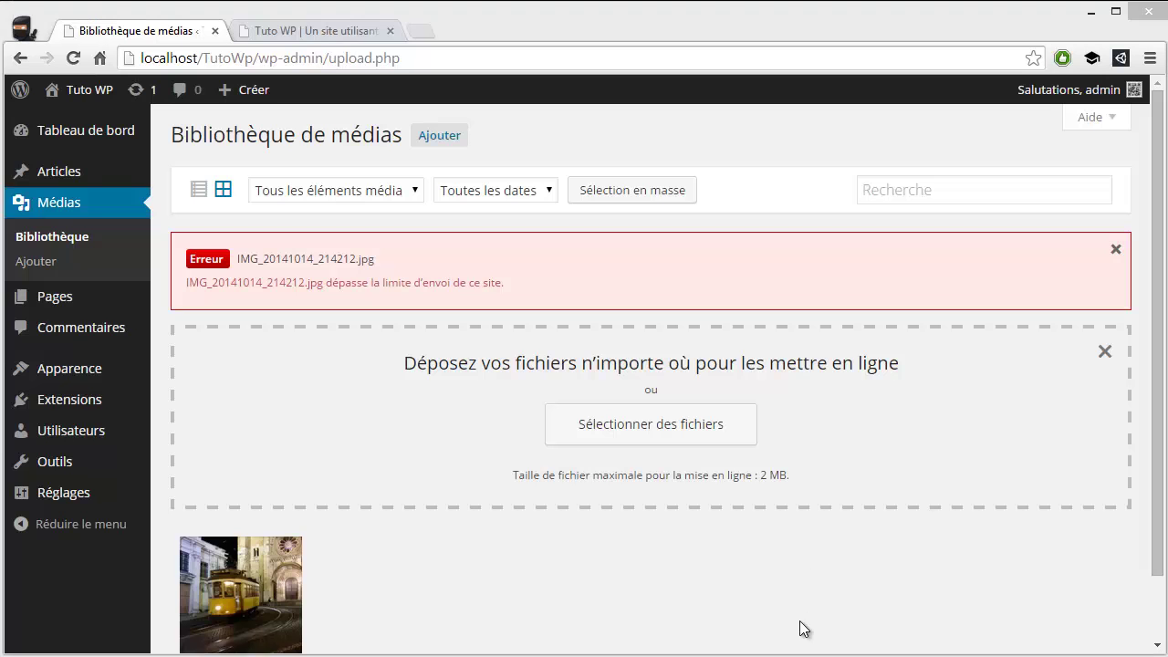
# - Upload the resized sunset photo to the WordPress media library and dismiss the upload error
pyautogui.moveTo(799, 628); pyautogui.dragTo(666, 376)
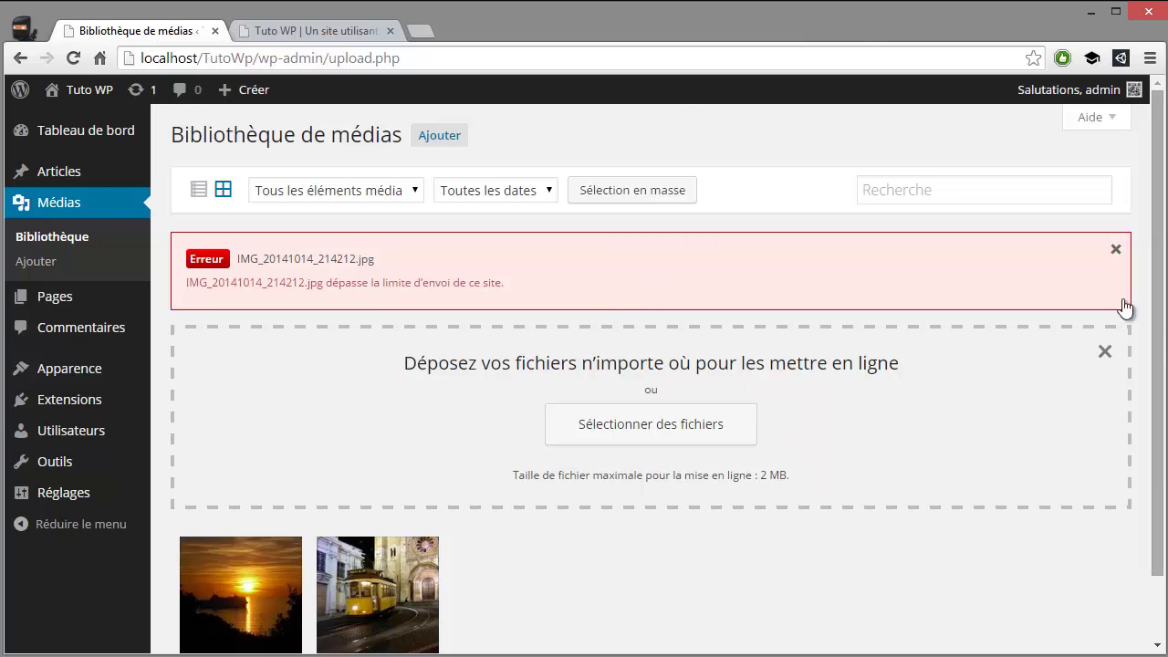
pyautogui.scroll(-1, 375, 447)
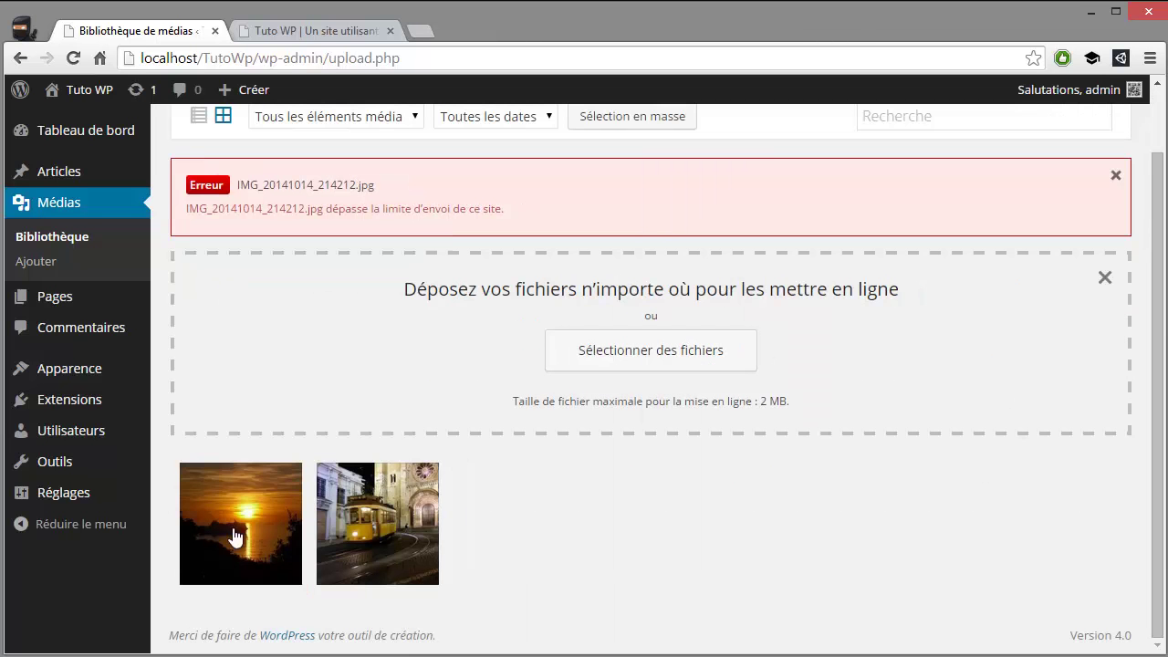
pyautogui.click(1114, 174)
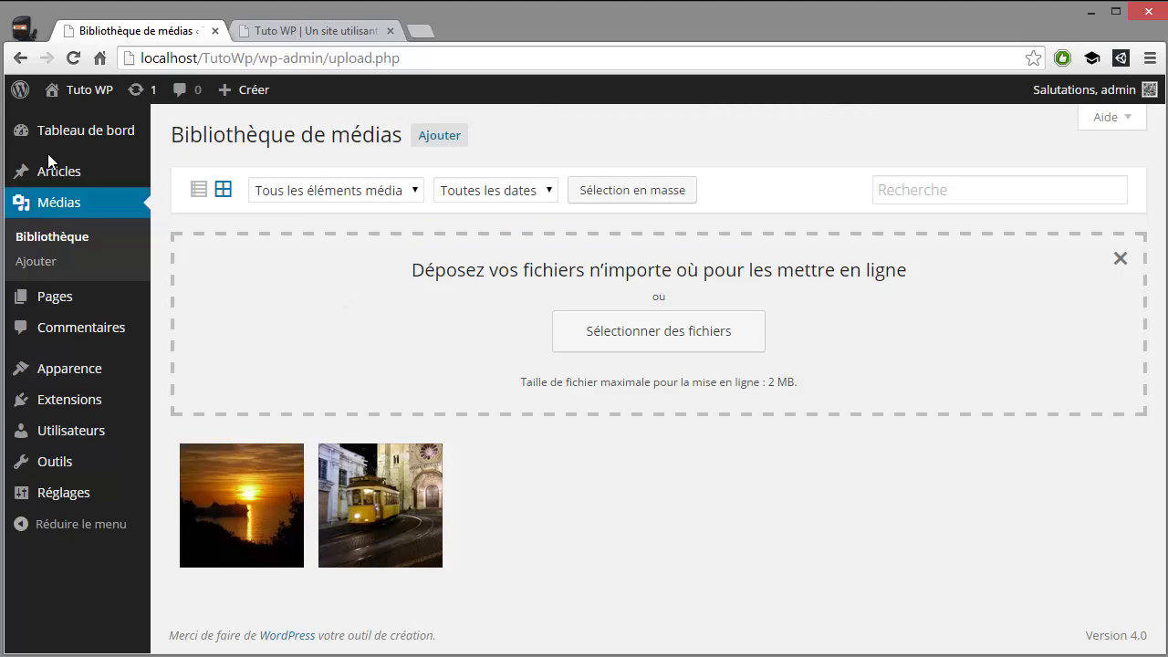
# - Open "Article 3" for editing from the article list and select its tram photo
pyautogui.click(40, 176)
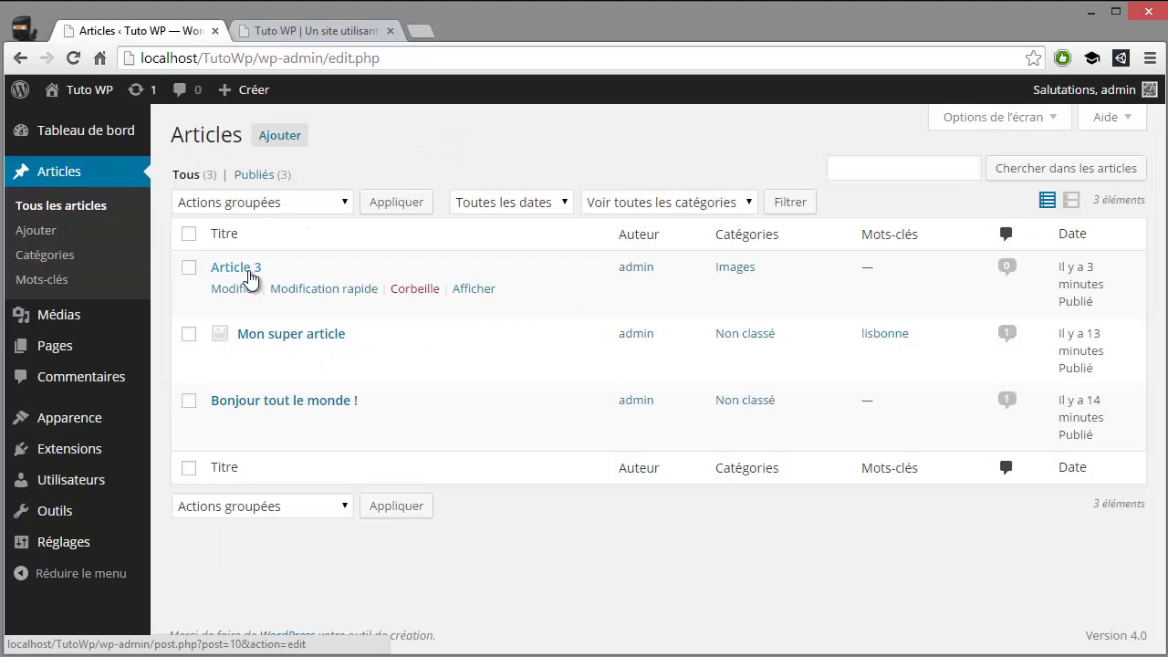
pyautogui.click(239, 287)
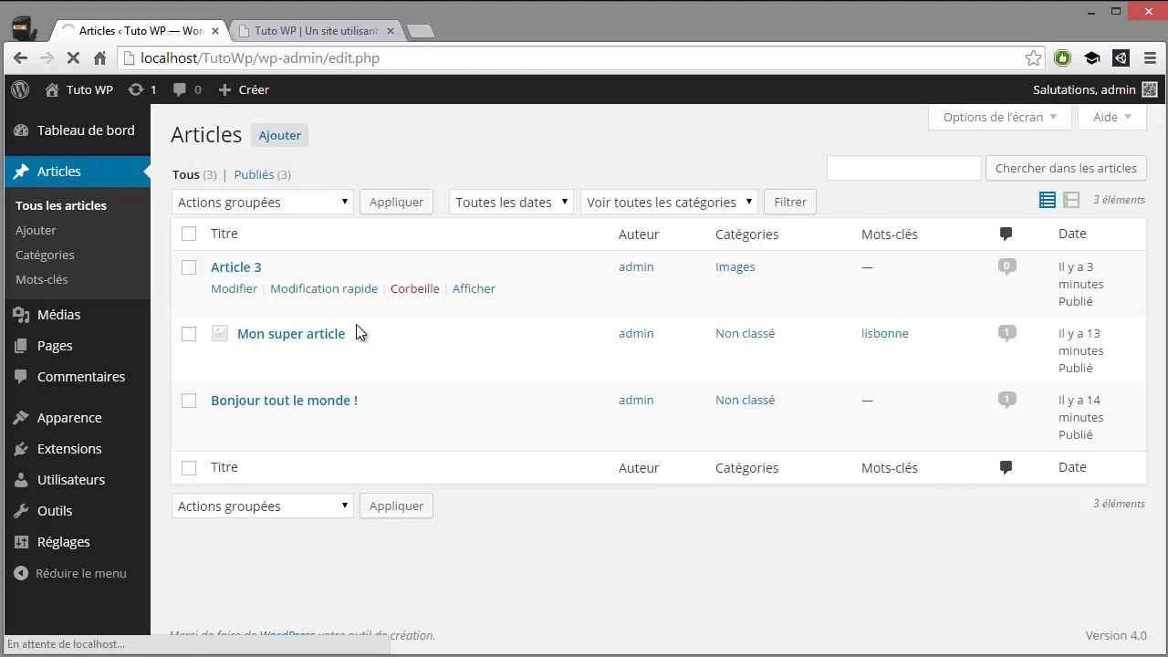
pyautogui.click(388, 379)
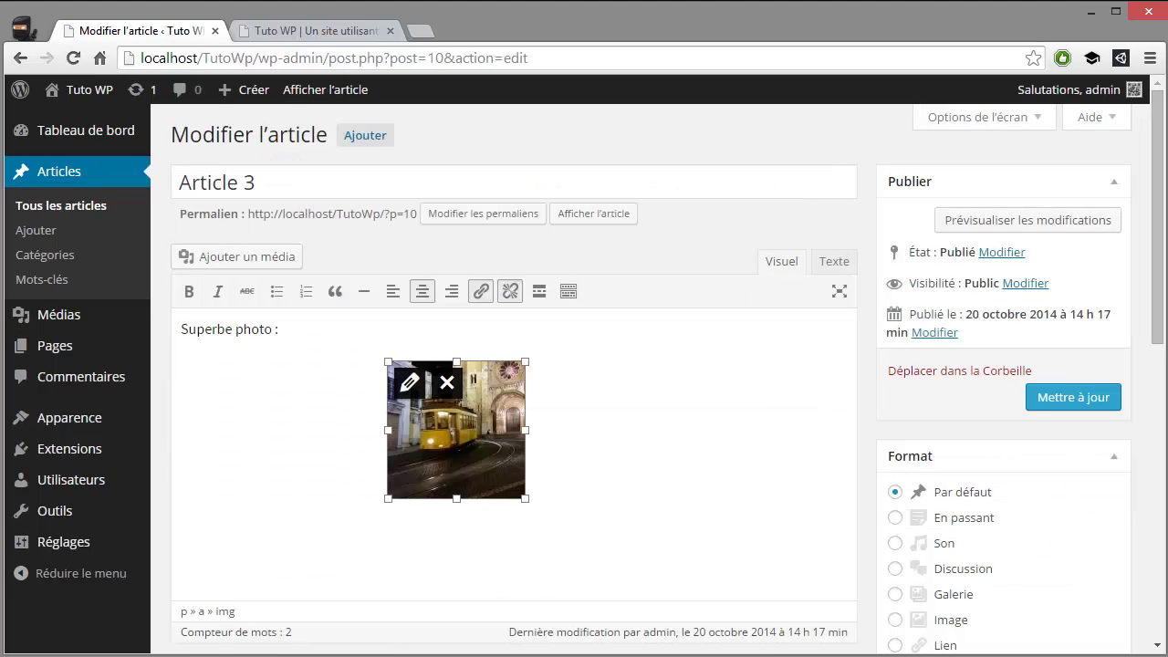
# - Replace the selected photo with a new gallery of the sunset and tram images and update the article
pyautogui.click(185, 256)
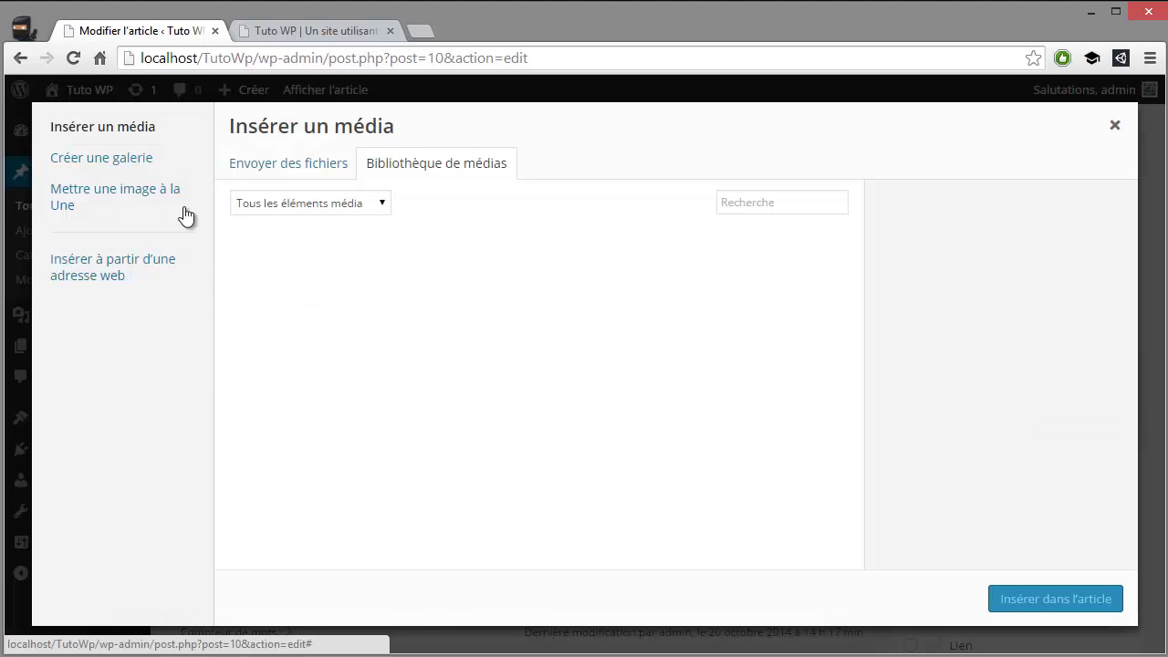
pyautogui.click(135, 164)
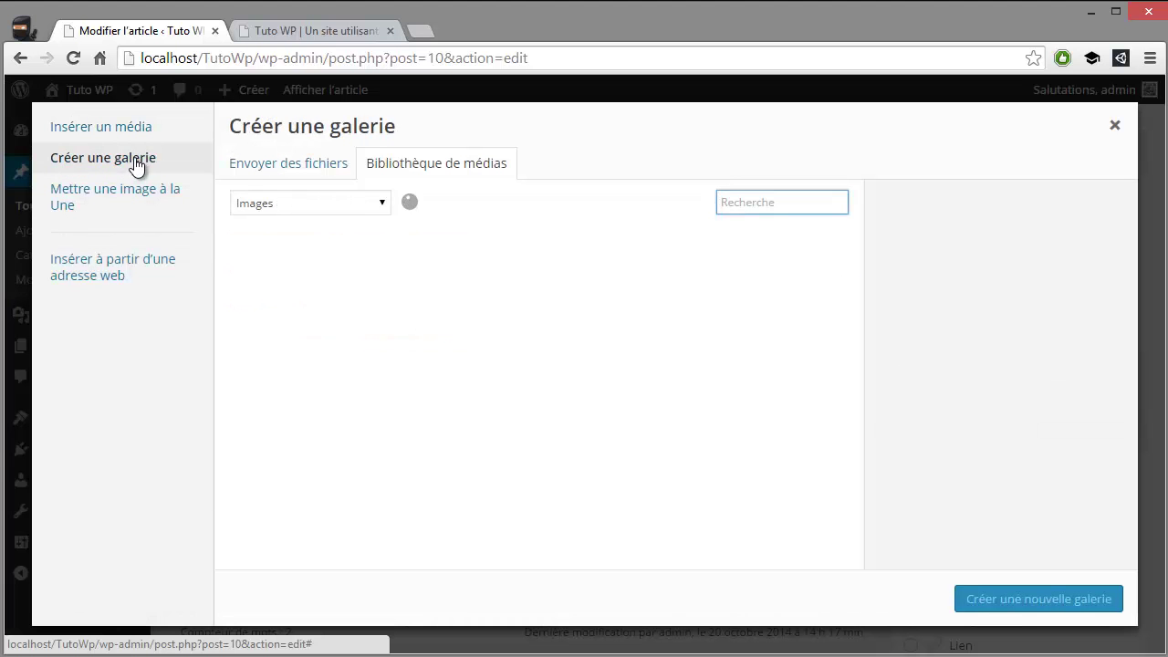
pyautogui.click(291, 278)
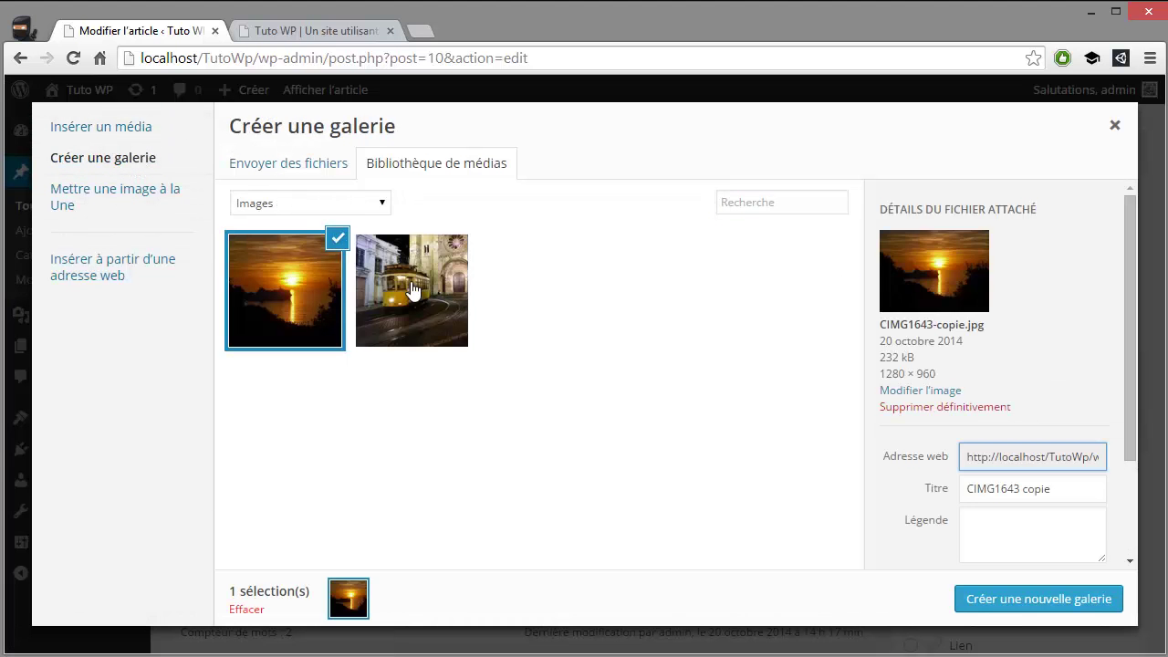
pyautogui.click(412, 287)
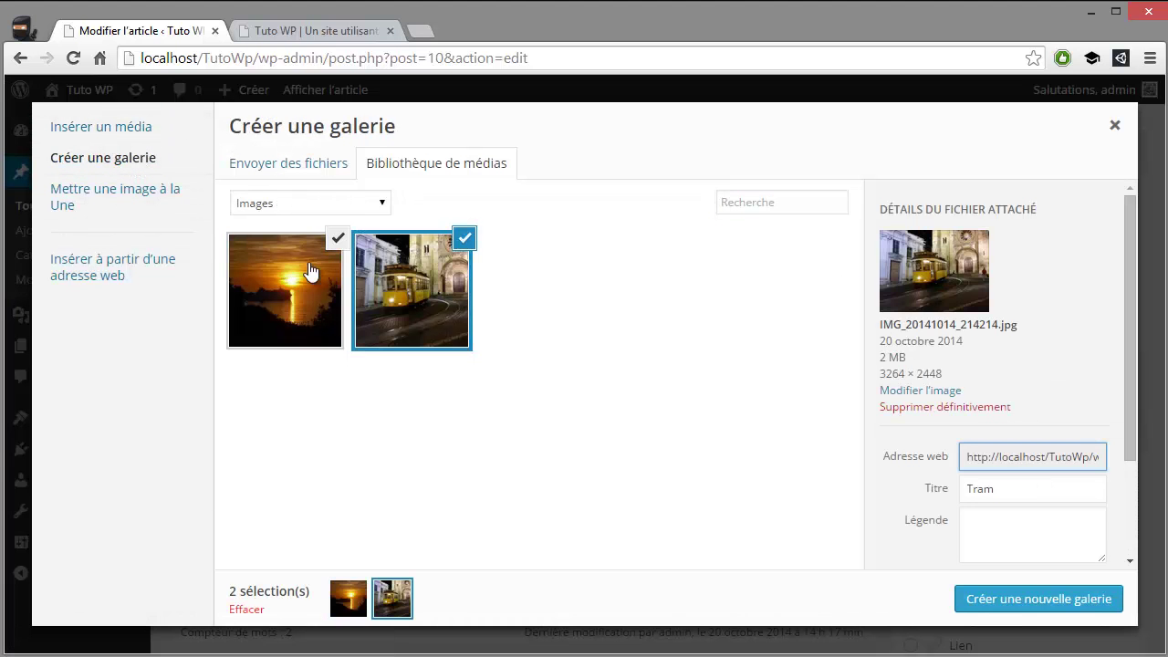
pyautogui.click(1014, 597)
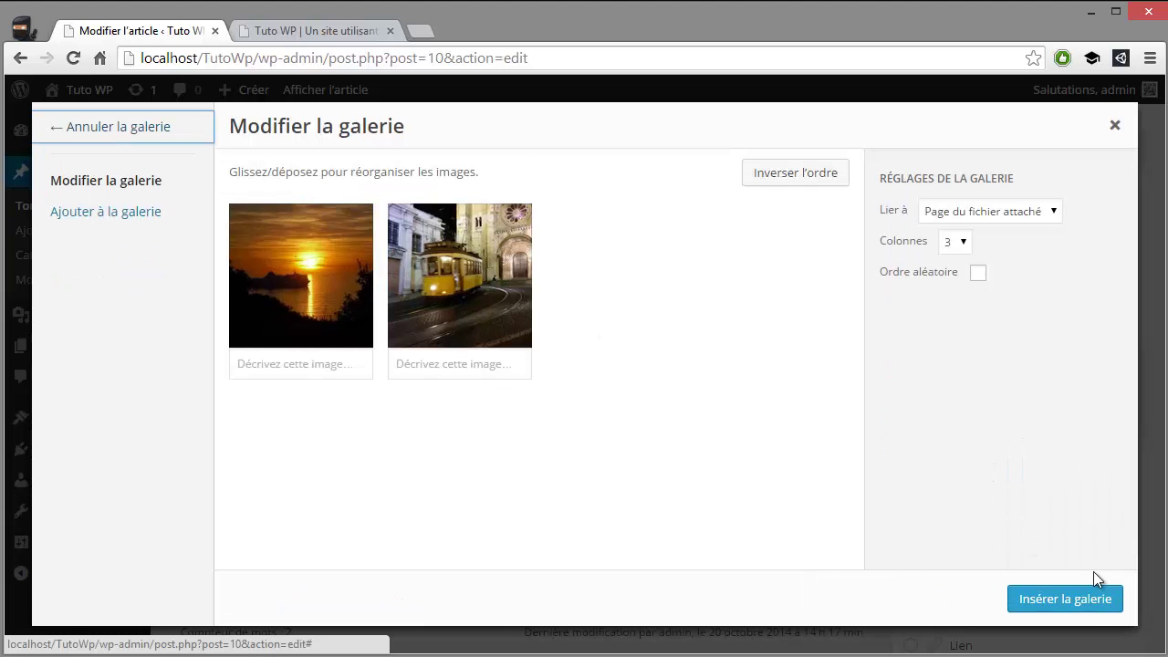
pyautogui.click(1063, 598)
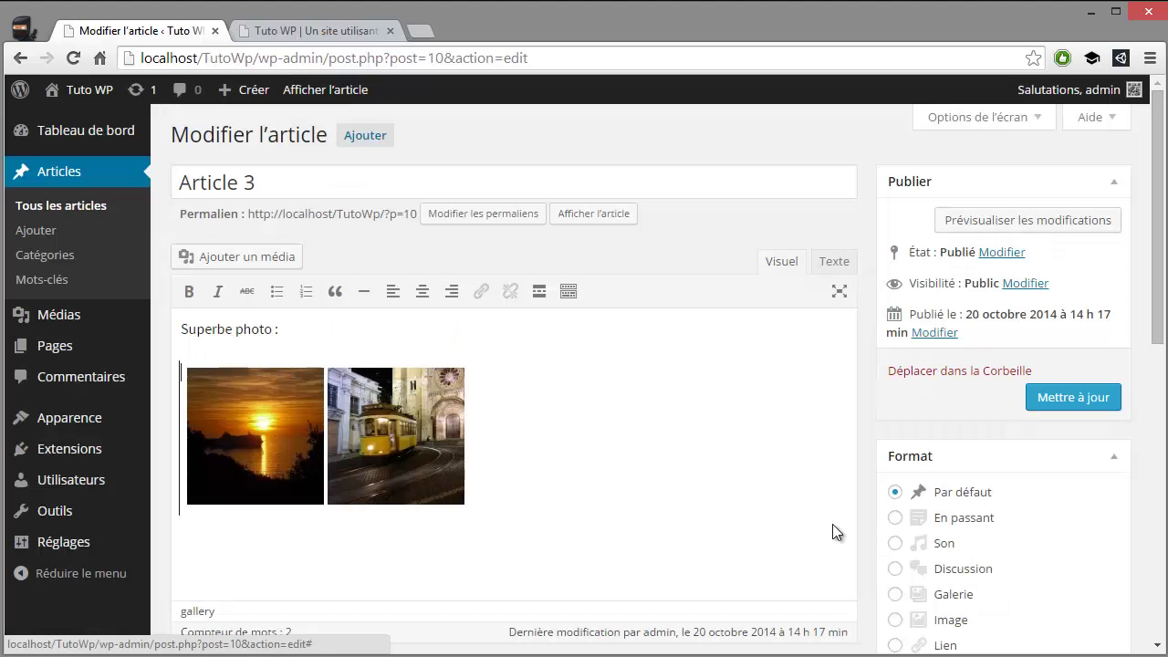
pyautogui.click(1052, 395)
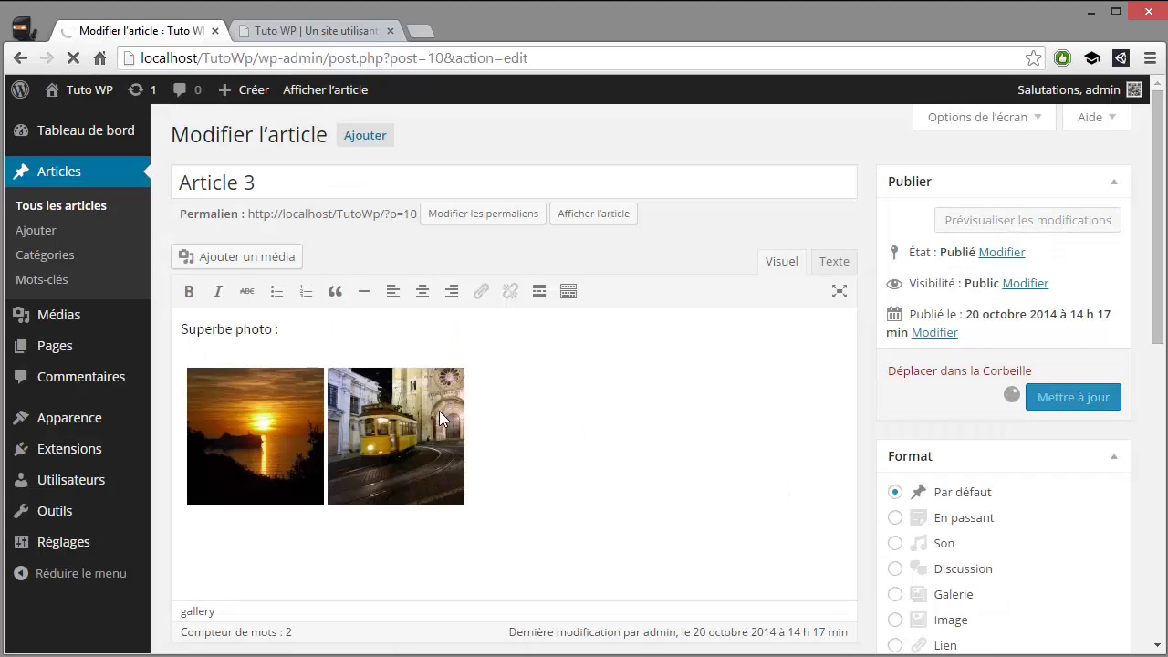
# - Open "Article 3" on the public site and view its image gallery
pyautogui.click(273, 29)
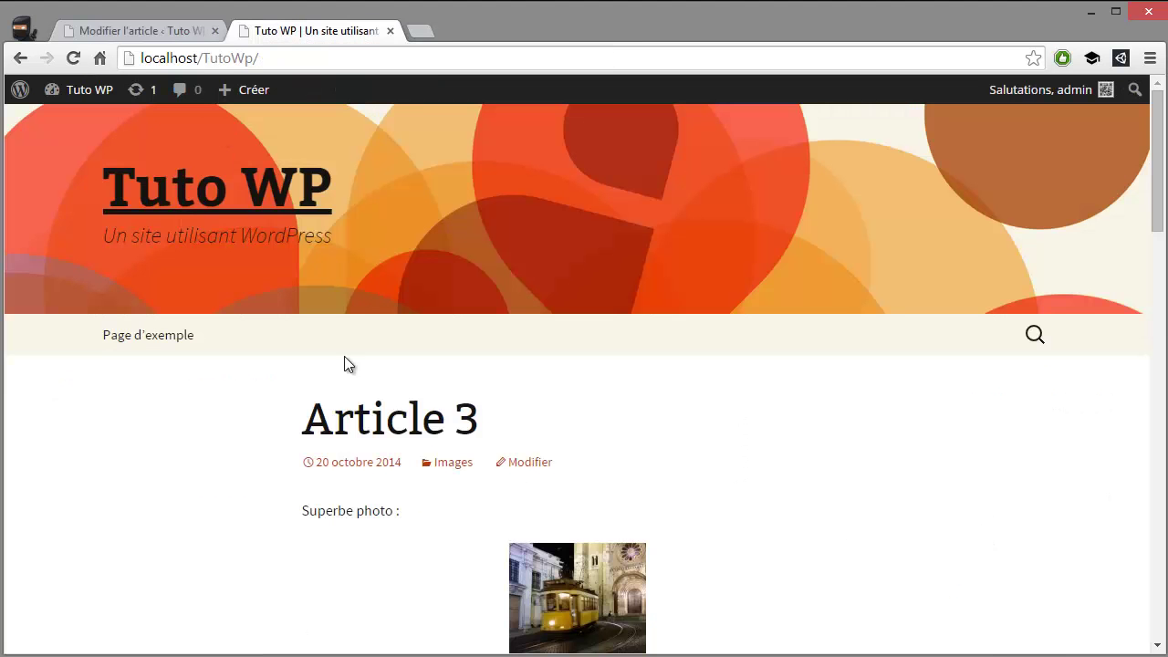
pyautogui.click(373, 427)
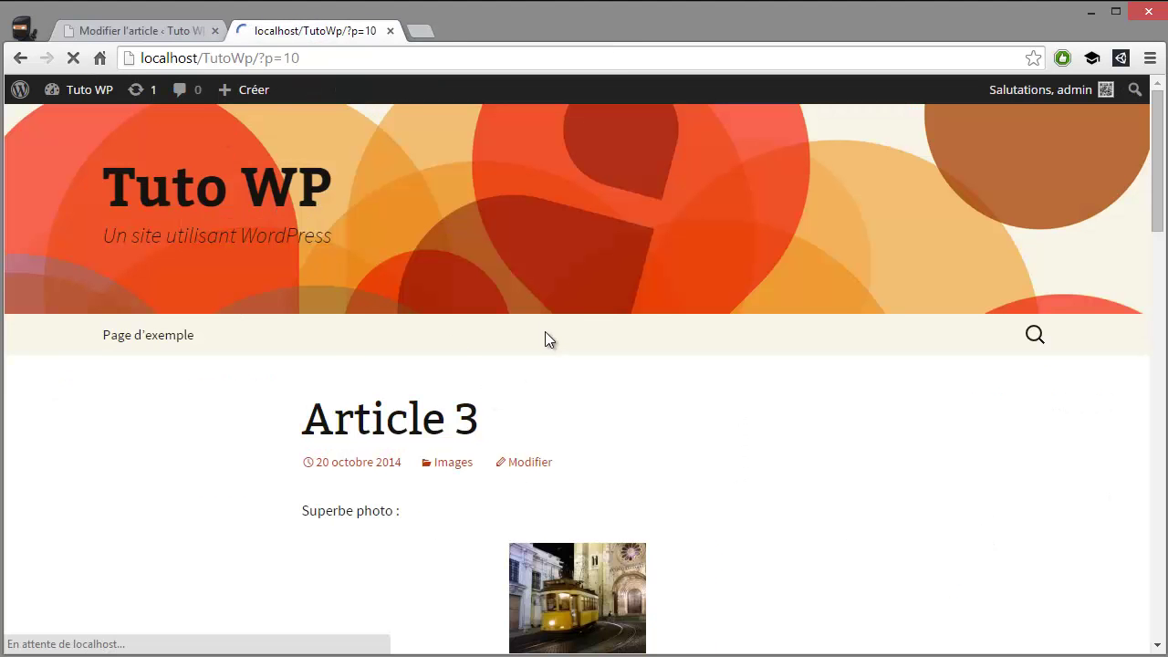
pyautogui.scroll(-2, 552, 384)
# - Open the sunset photo's attachment page from the gallery and look through it down to the footer
pyautogui.click(554, 423)
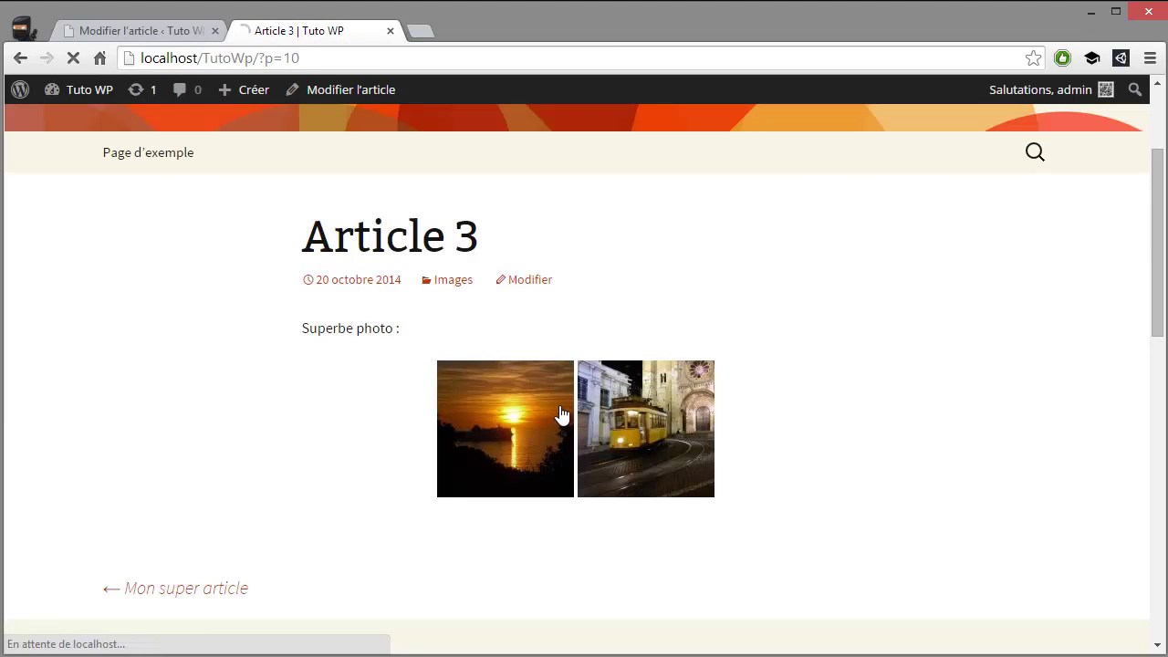
pyautogui.scroll(-4, 574, 347)
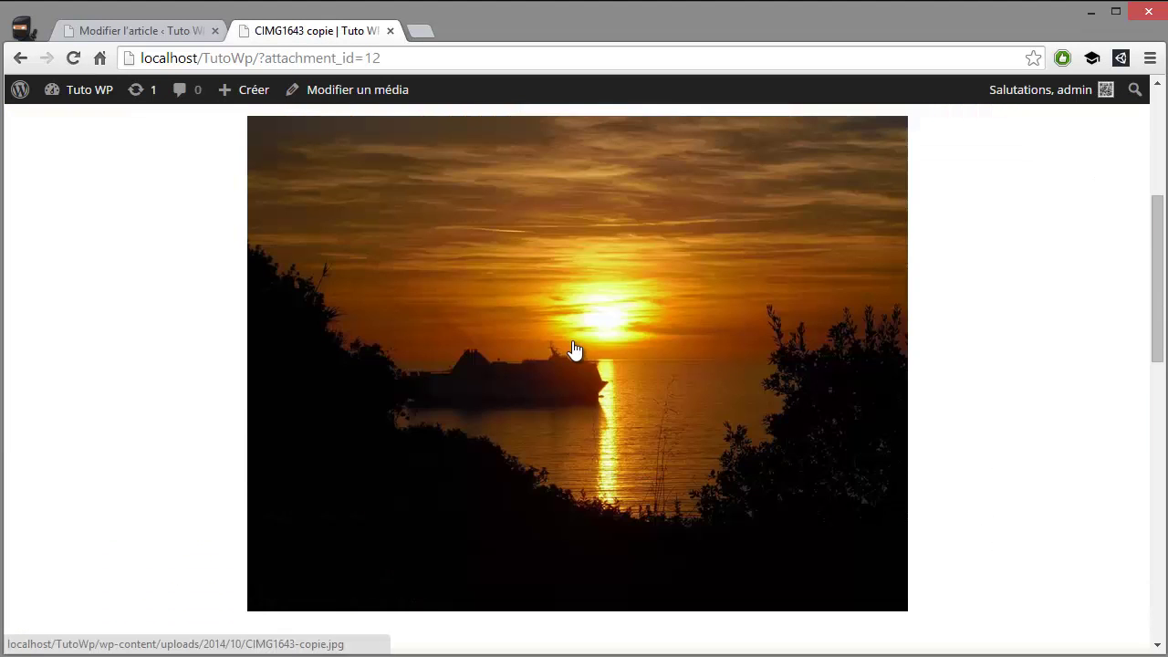
pyautogui.scroll(4, 573, 346)
pyautogui.scroll(-6, 576, 352)
pyautogui.scroll(-8, 577, 351)
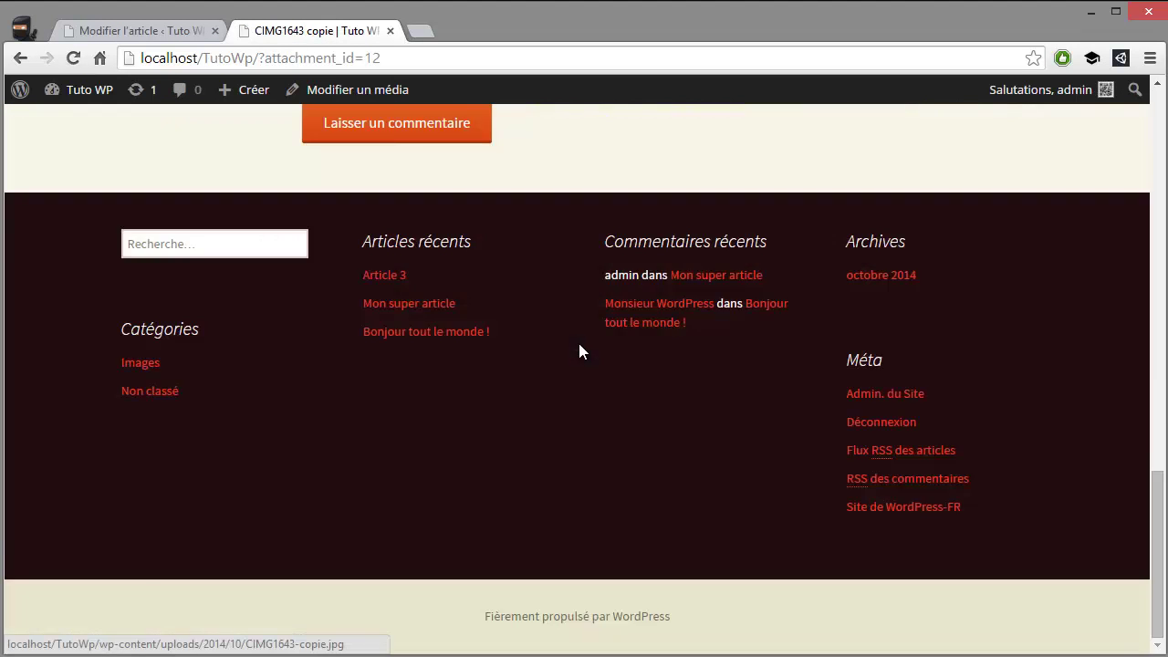
pyautogui.scroll(10, 579, 346)
pyautogui.scroll(3, 591, 382)
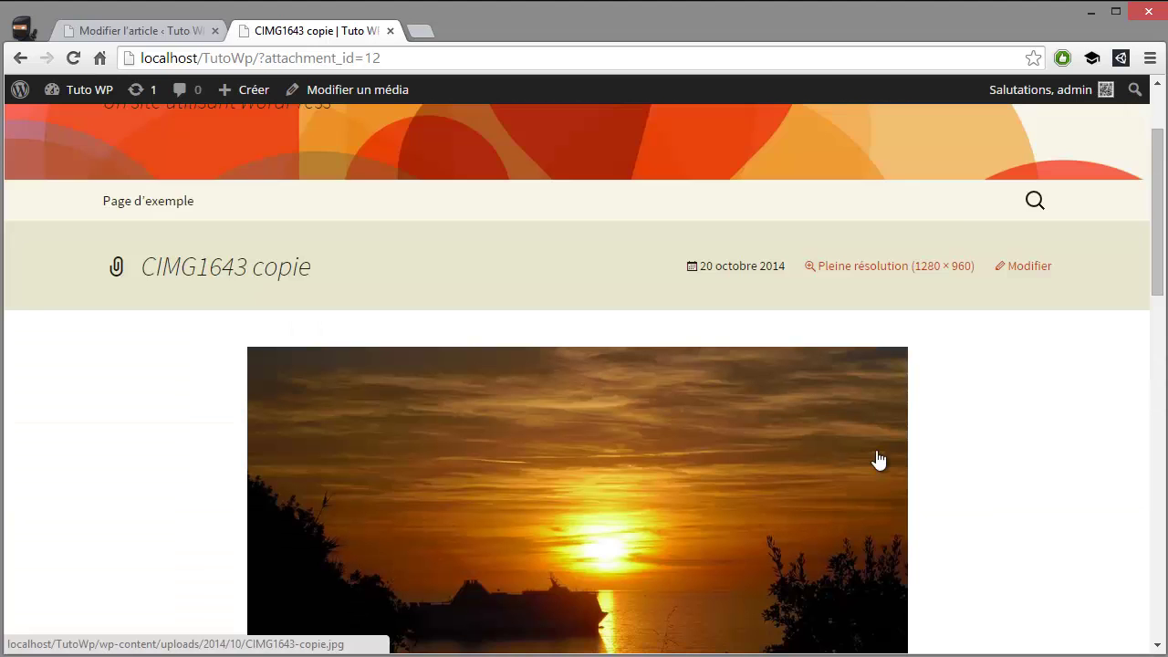
# - Examine the sunset photo's attachment page, view its full-resolution version (1280 × 960) and return to the attachment page
pyautogui.scroll(-3, 935, 443)
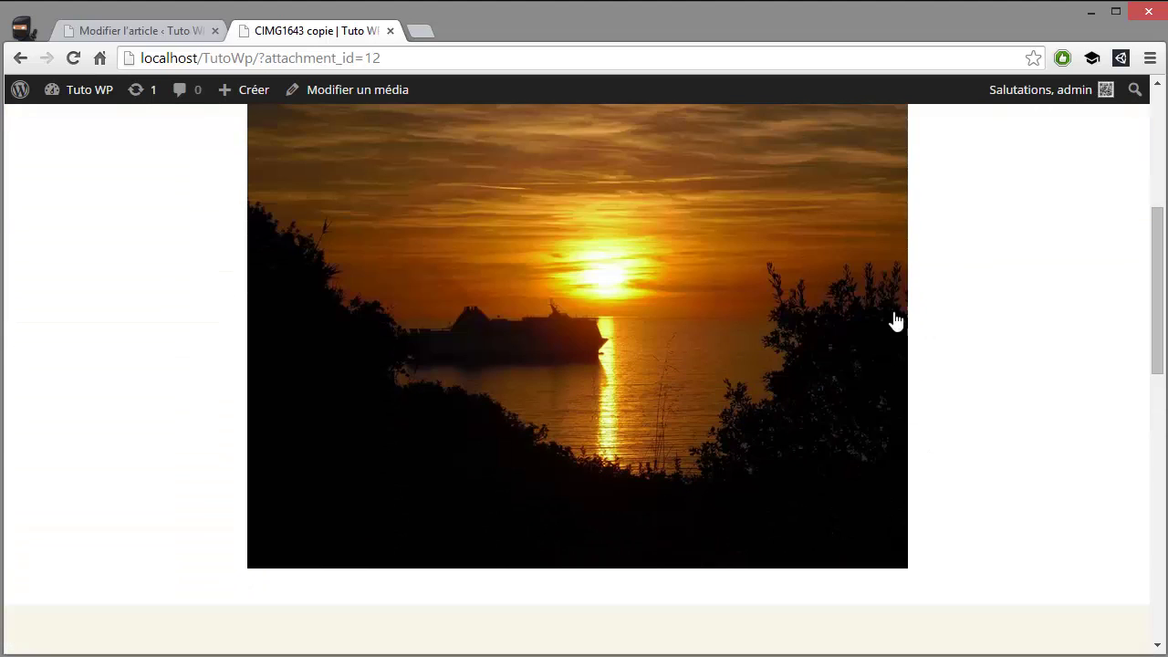
pyautogui.scroll(3, 885, 324)
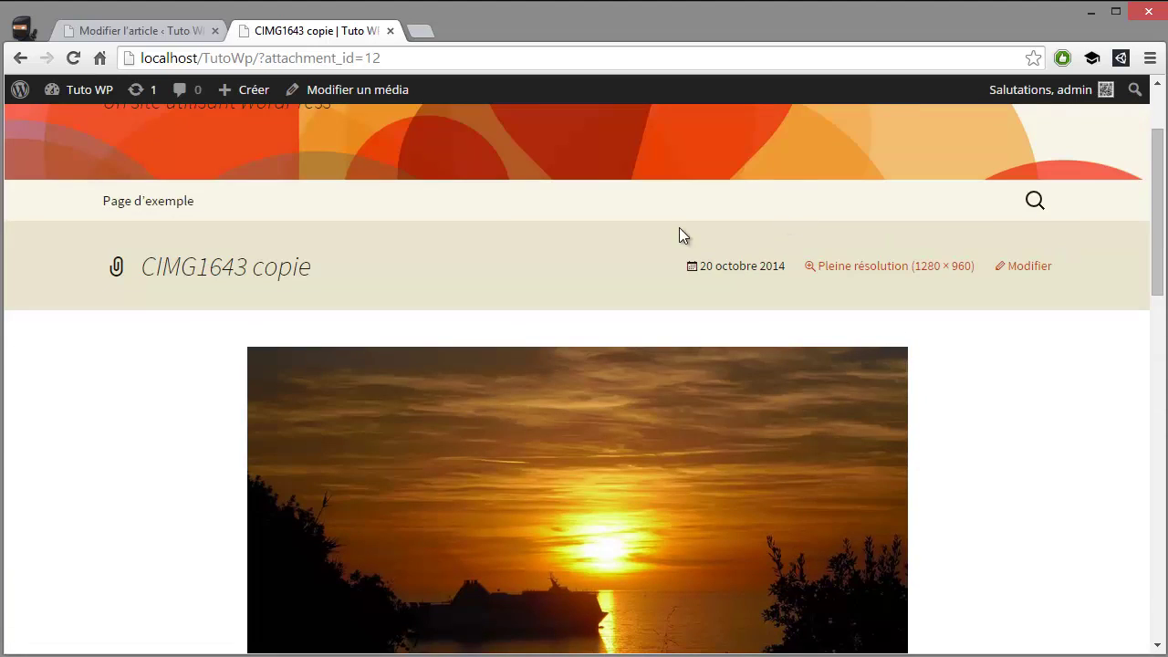
pyautogui.scroll(2, 679, 227)
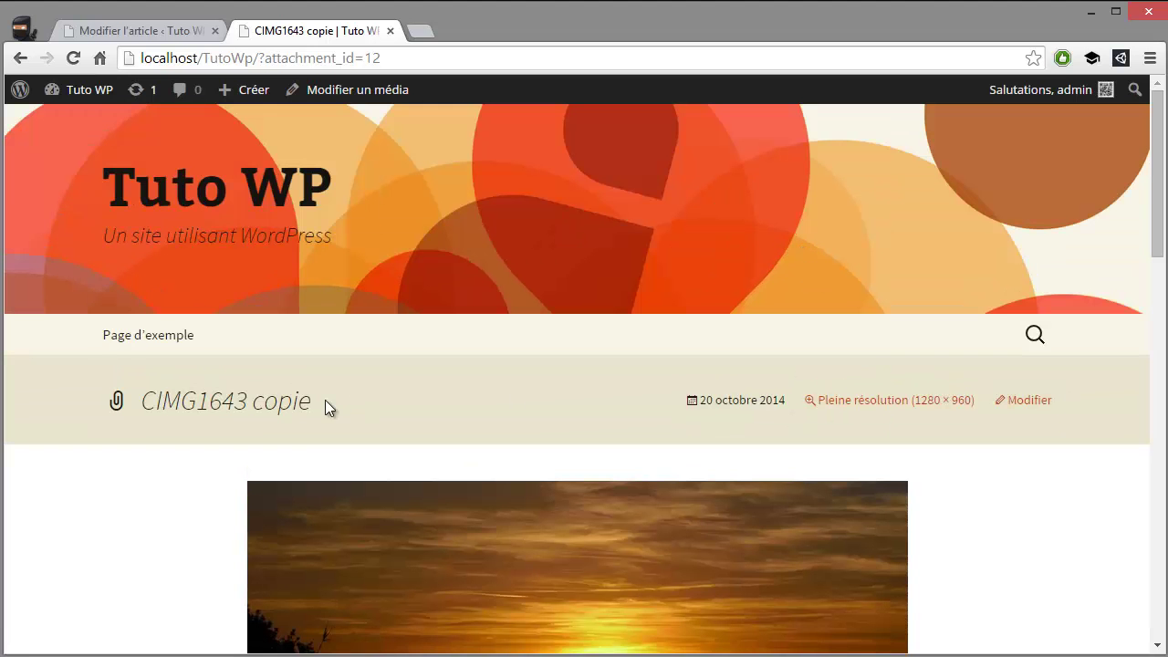
pyautogui.scroll(-1, 878, 383)
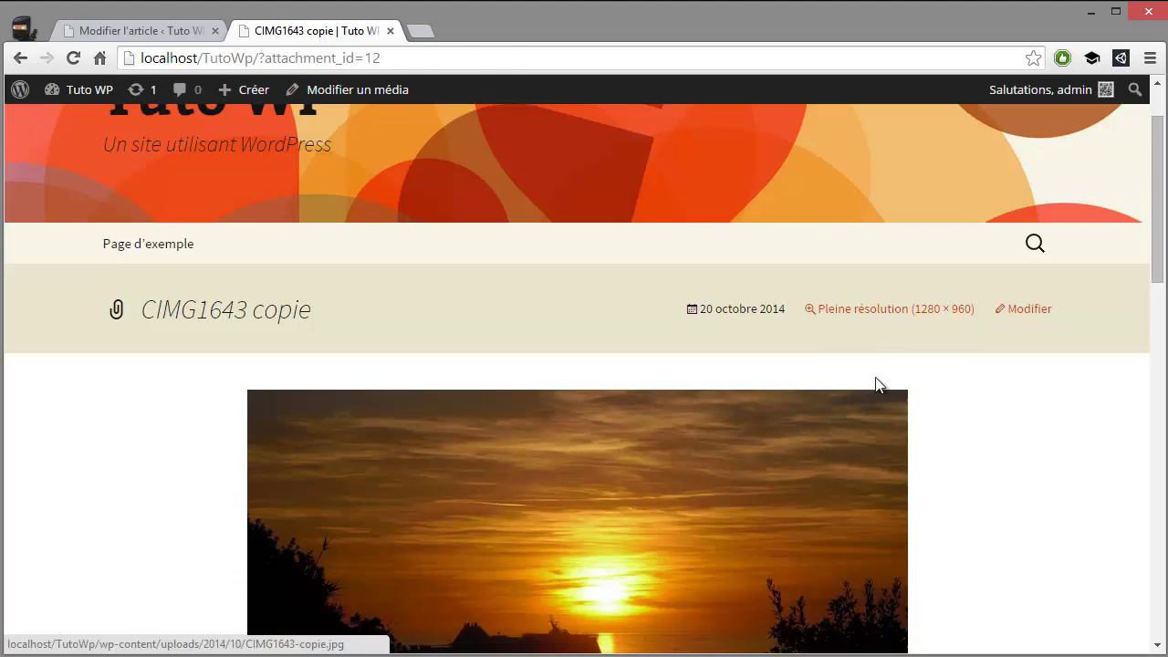
pyautogui.click(883, 310)
pyautogui.click(21, 58)
# - Look over the attachment page's comment form and footer, and go back to "Article 3" on the public site
pyautogui.scroll(-10, 522, 275)
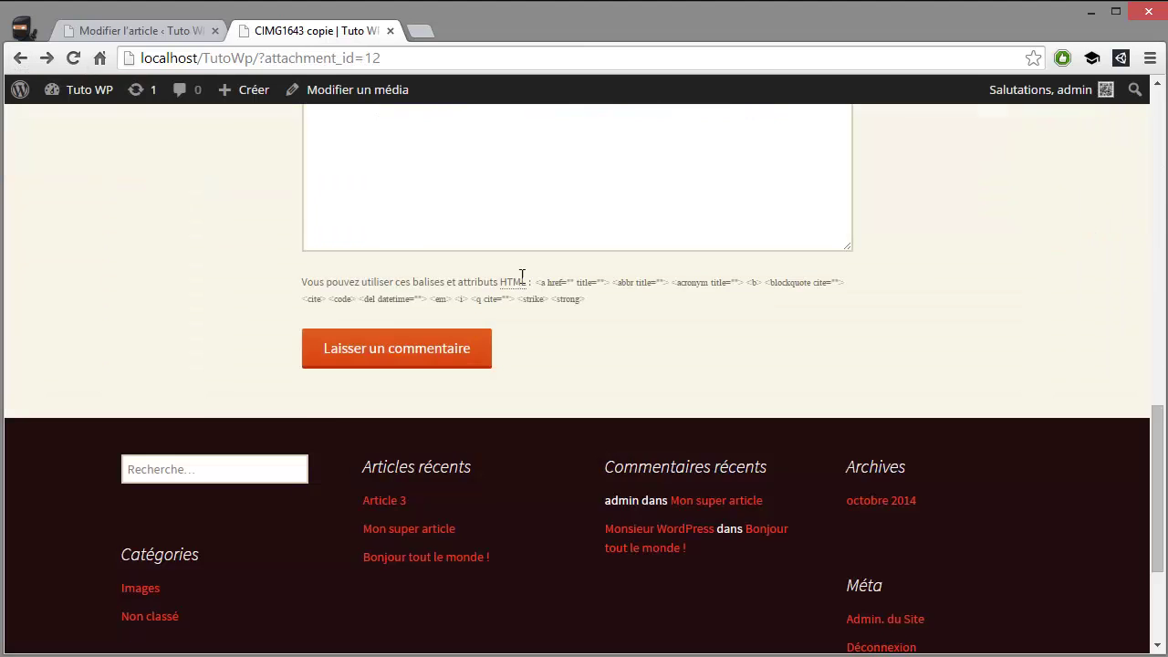
pyautogui.scroll(6, 530, 297)
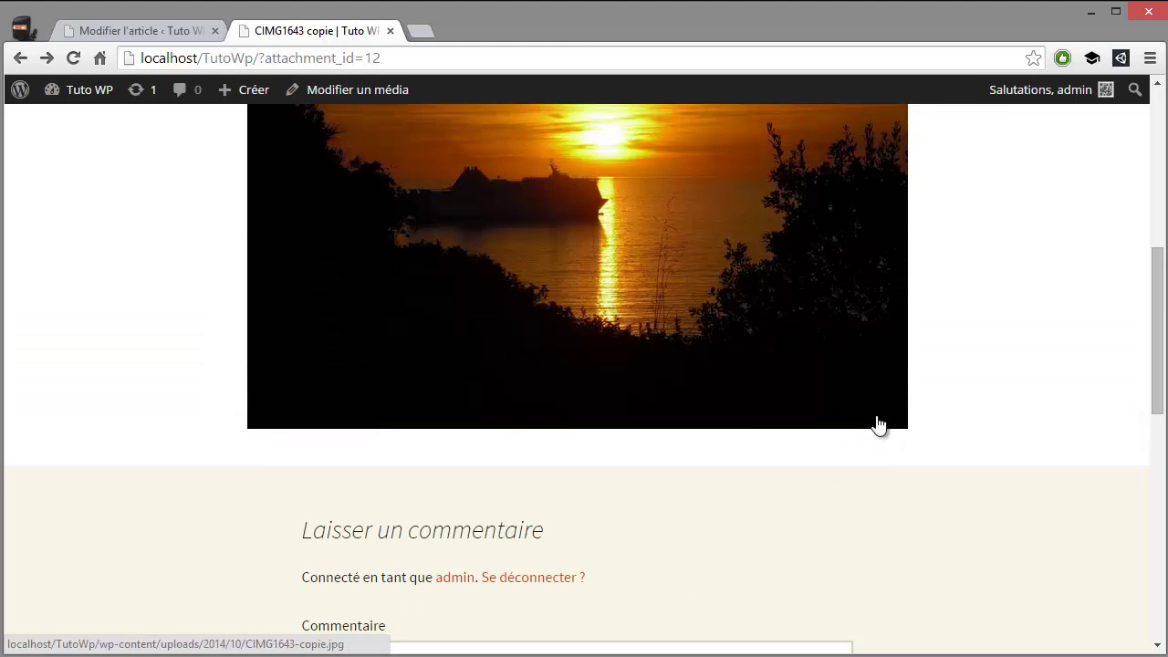
pyautogui.scroll(4, 930, 364)
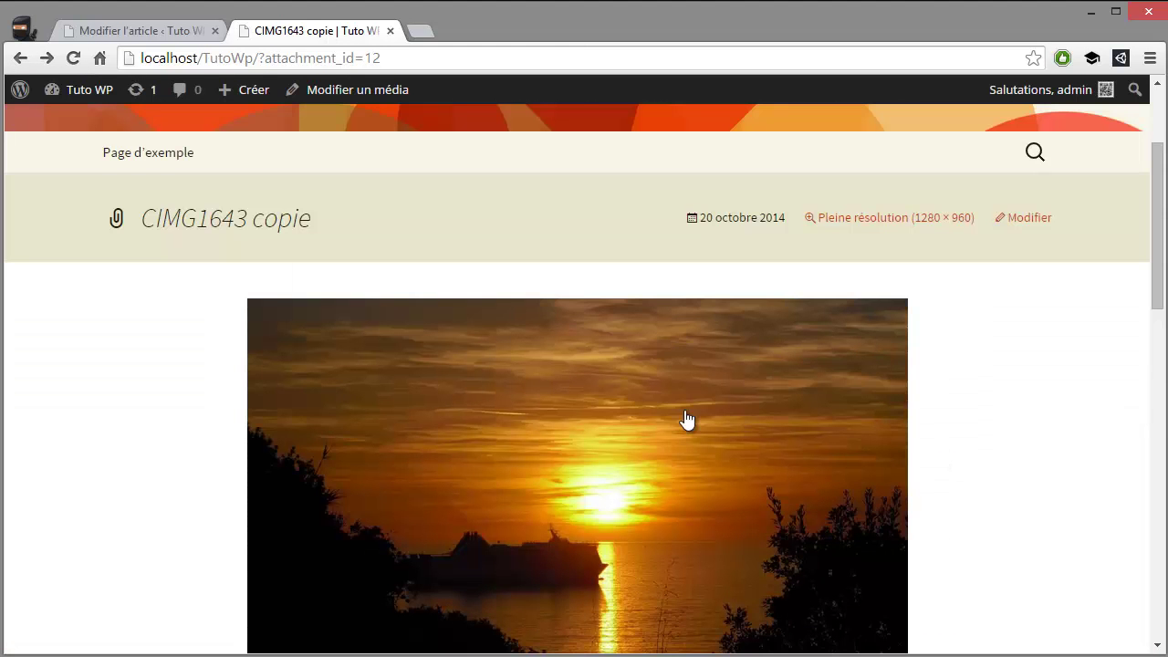
pyautogui.click(20, 59)
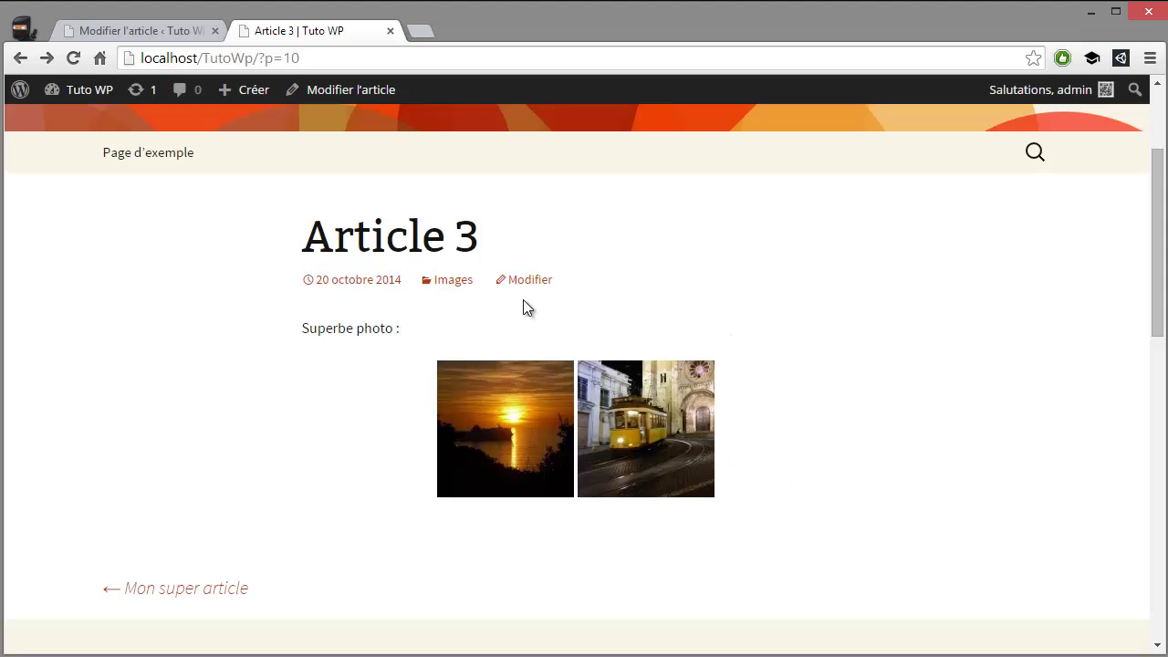
# - Return to the administration, open the list of pages and start a new page
pyautogui.click(163, 35)
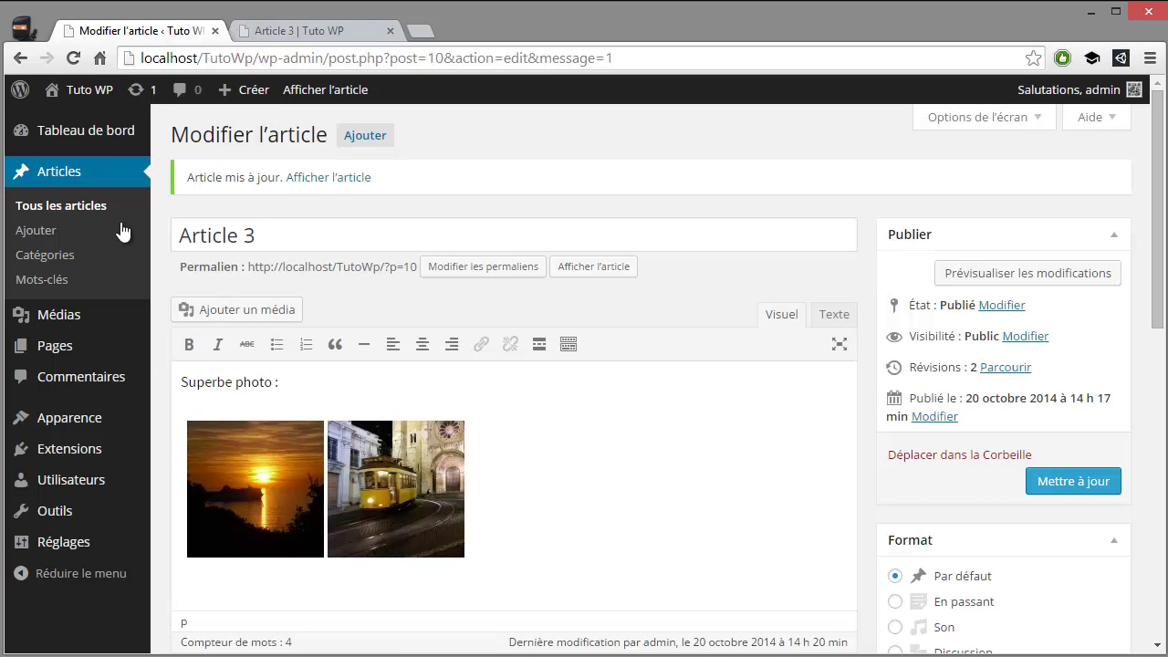
pyautogui.moveTo(64, 316)
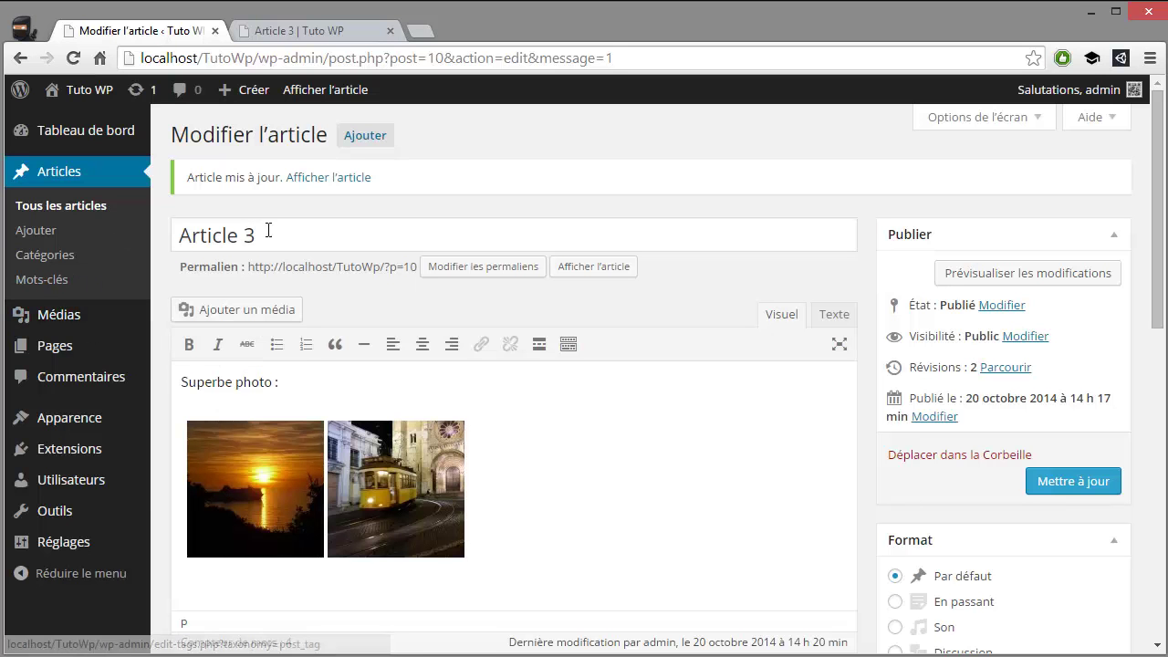
pyautogui.click(77, 345)
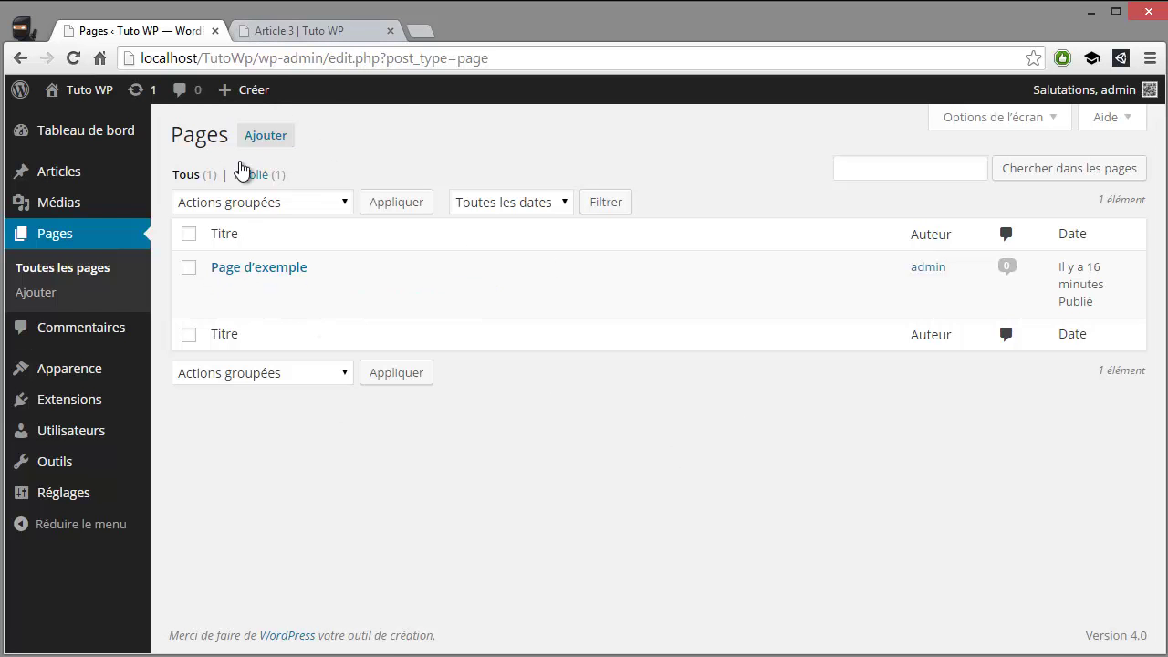
pyautogui.click(269, 141)
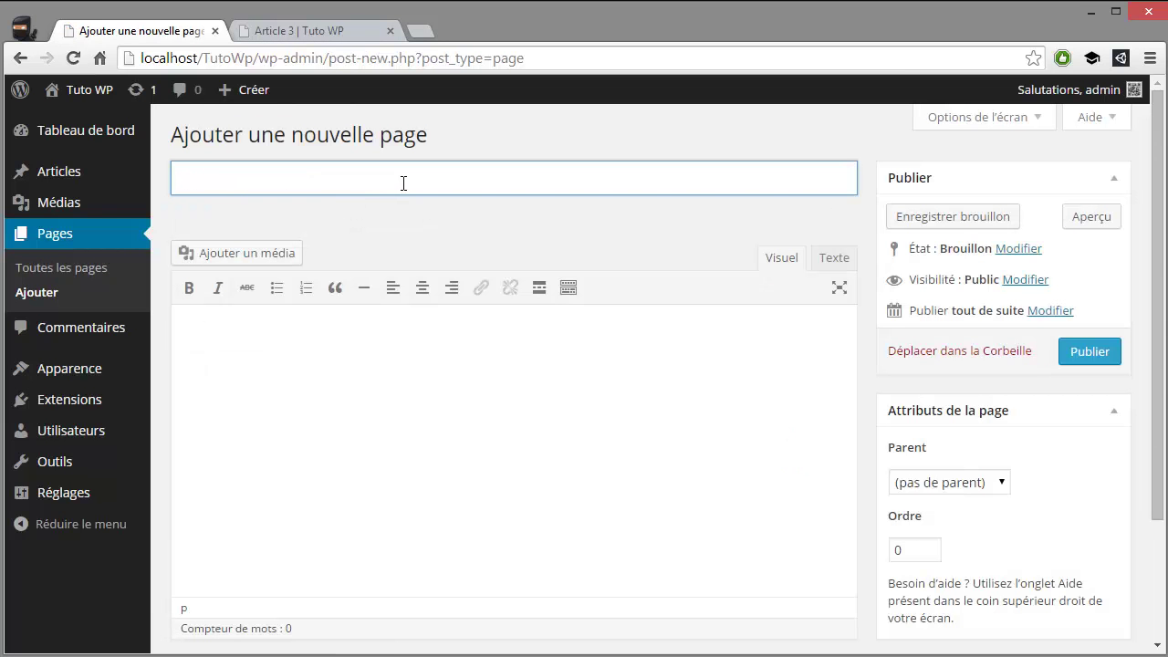
# - Title the page "Acuueil" and write "Contenu de la page d'accueil." and "Ceci est un super site, vous y trouverez des trucs trop bien !"
pyautogui.write('uueil')
pyautogui.press('Tab')
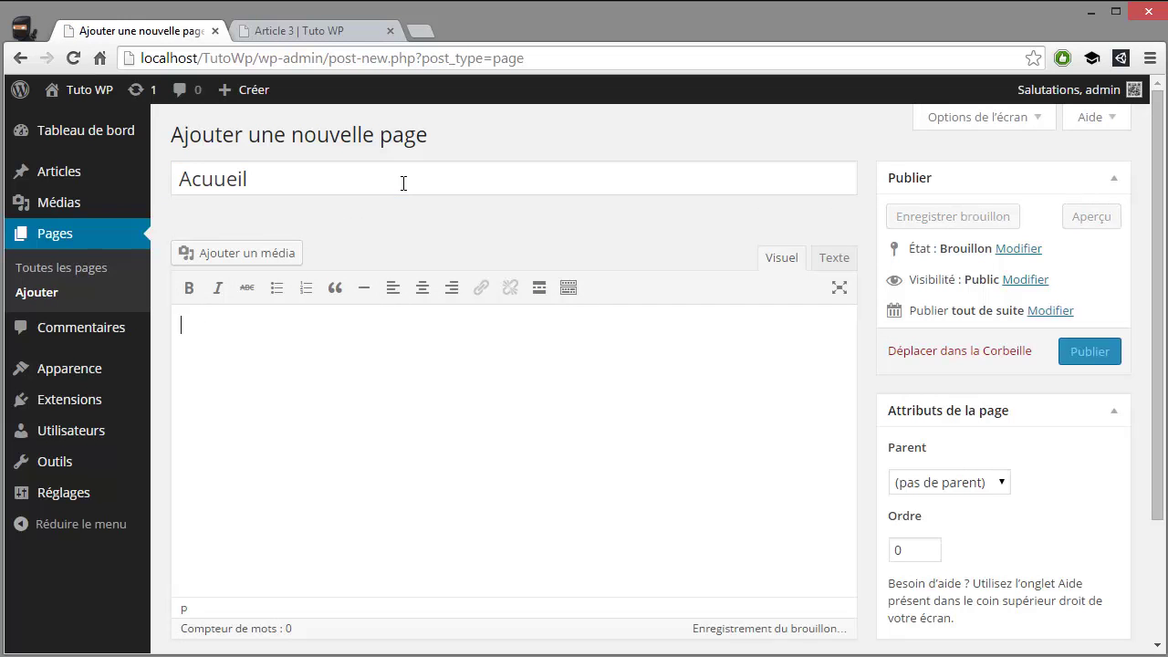
pyautogui.write('Contenu de la')
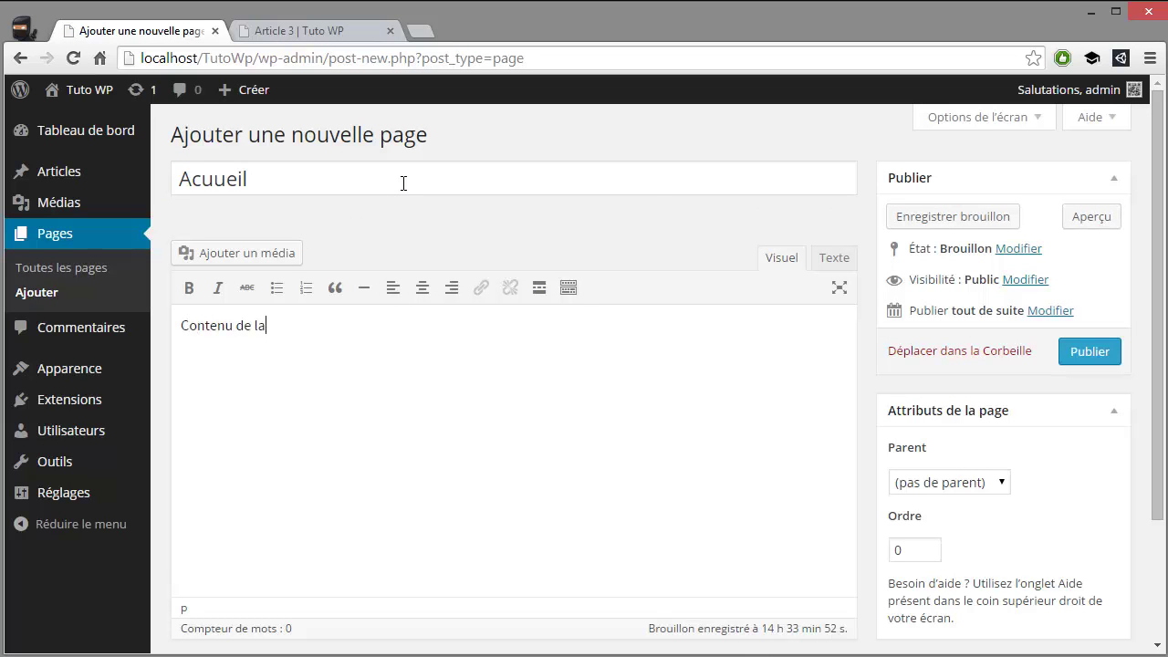
pyautogui.write(" page d'accueil.")
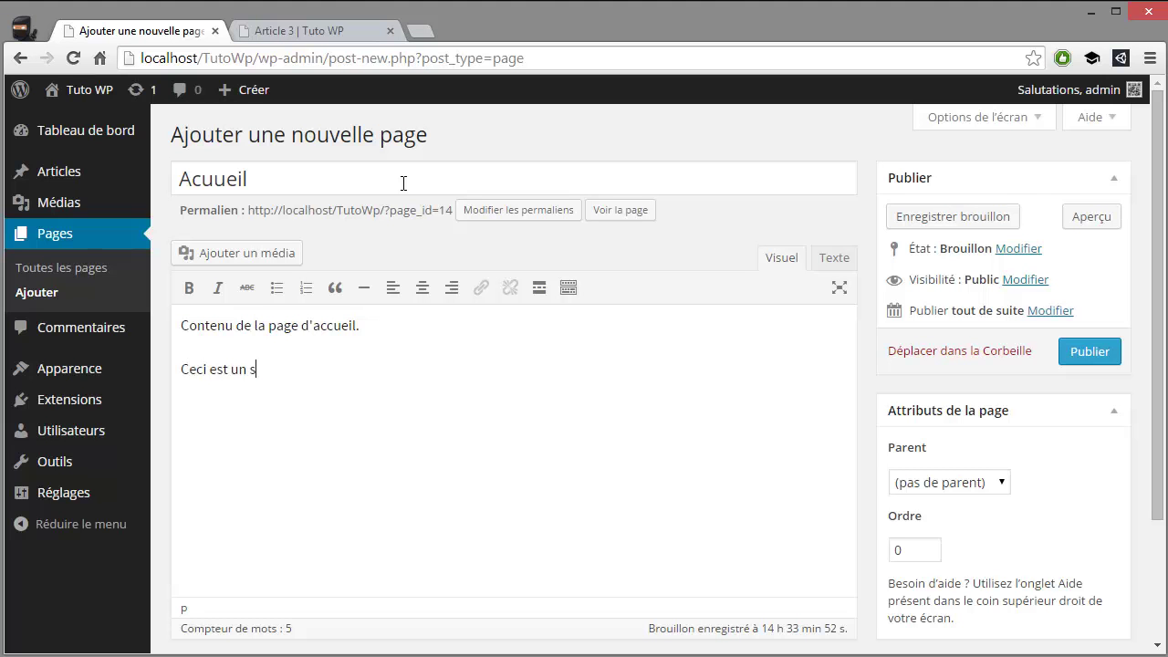
pyautogui.press('BackSpace')
pyautogui.press('BackSpace')
pyautogui.press('BackSpace')
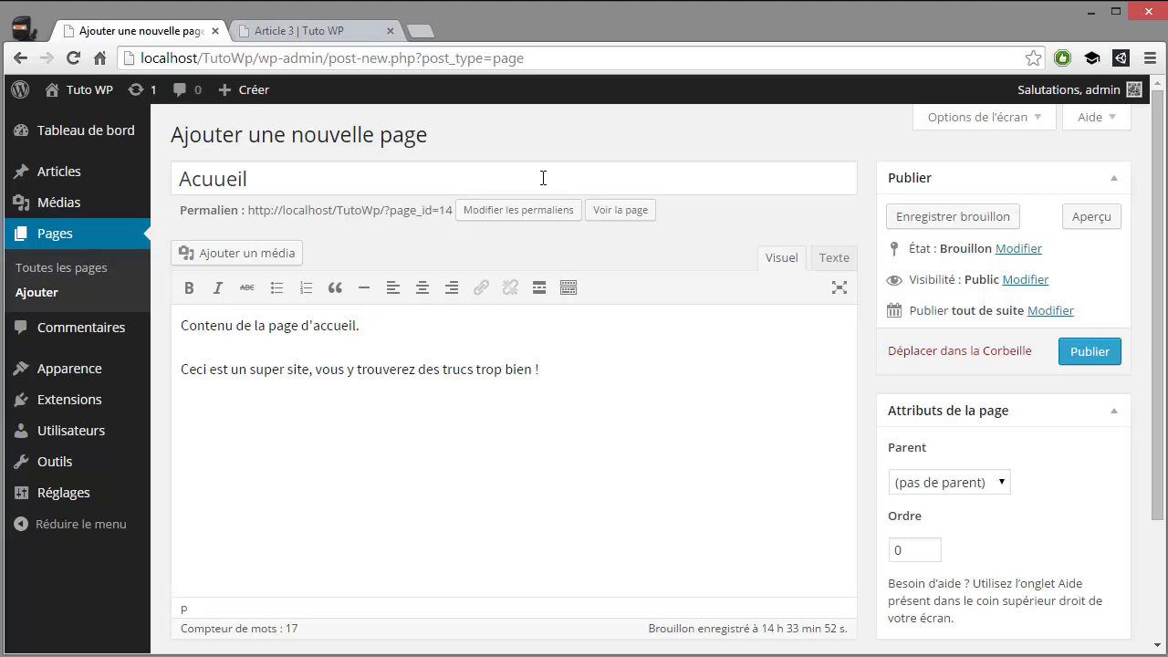
# - Add a blockquote below the text with the lines "truc bien 1", "truc bien 2" and "truc bien 3"
pyautogui.click(335, 288)
pyautogui.write('truc ')
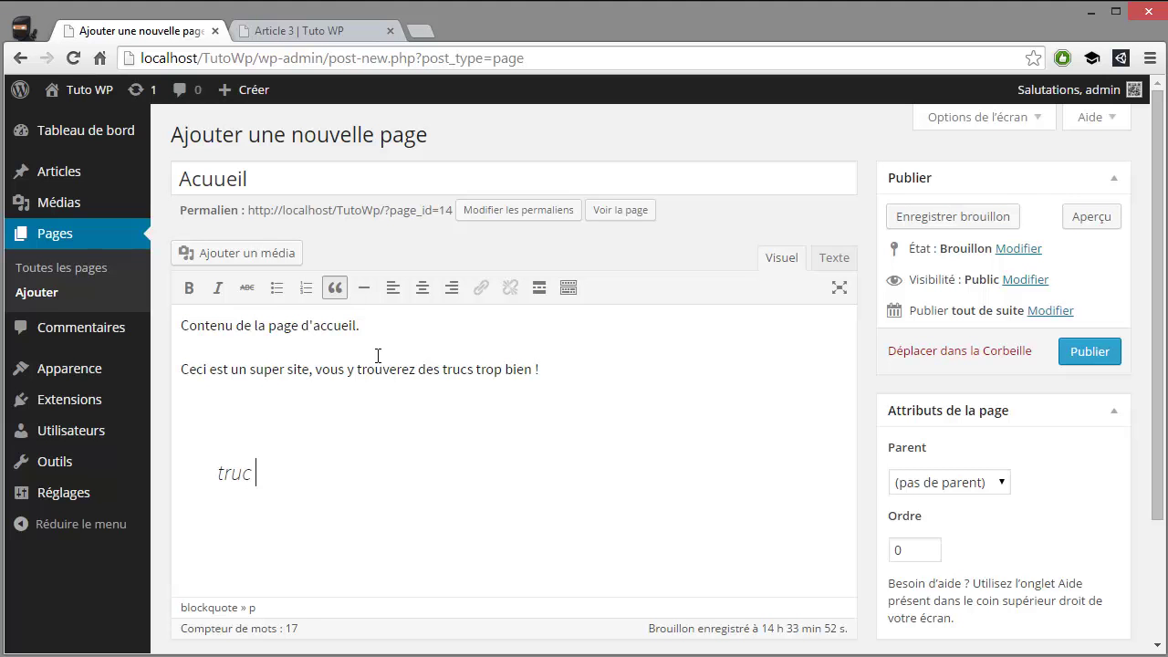
pyautogui.write('bien 1')
pyautogui.press('Return')
pyautogui.write('tru')
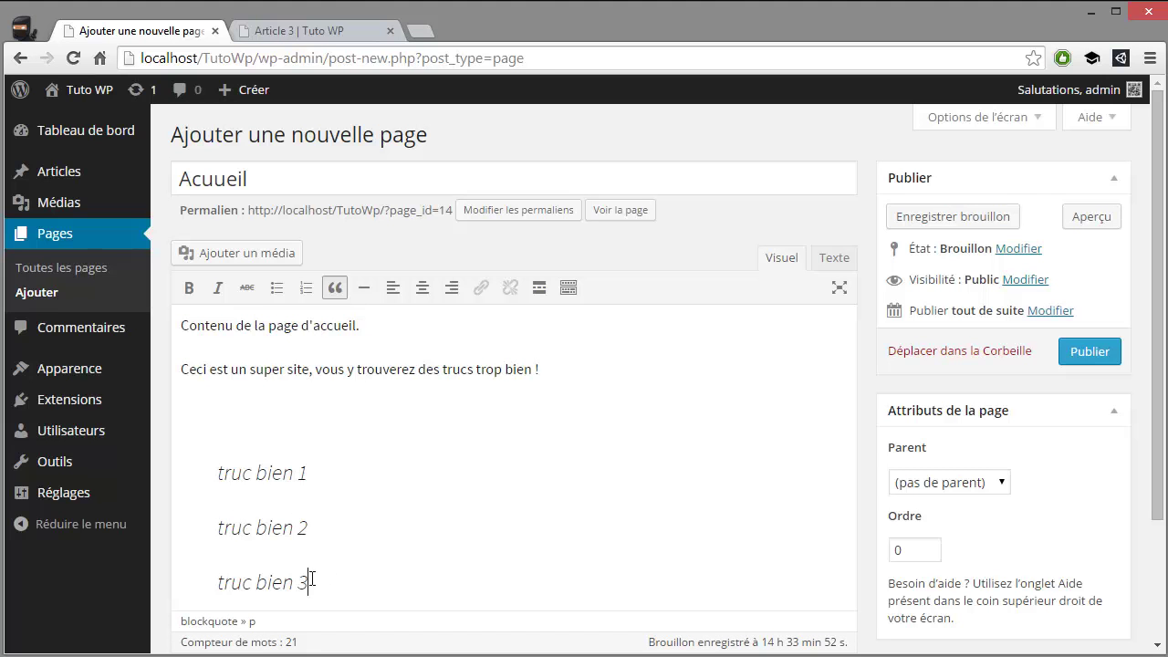
# - Format the three blockquote lines as a bulleted list
pyautogui.moveTo(310, 578); pyautogui.dragTo(241, 493)
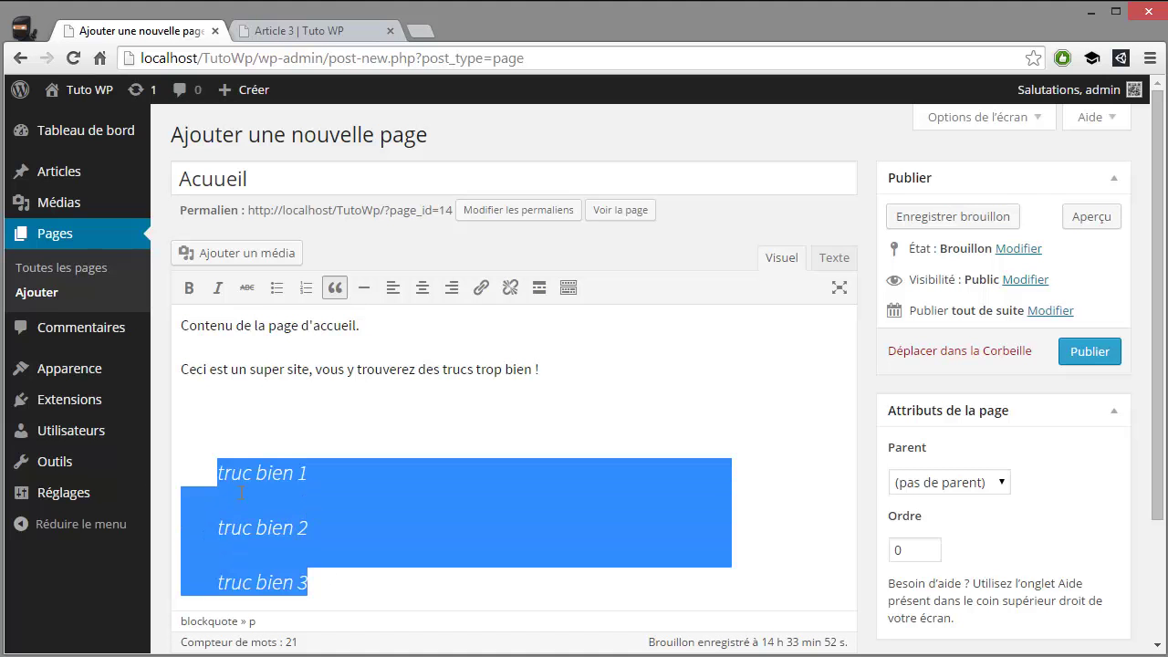
pyautogui.click(276, 292)
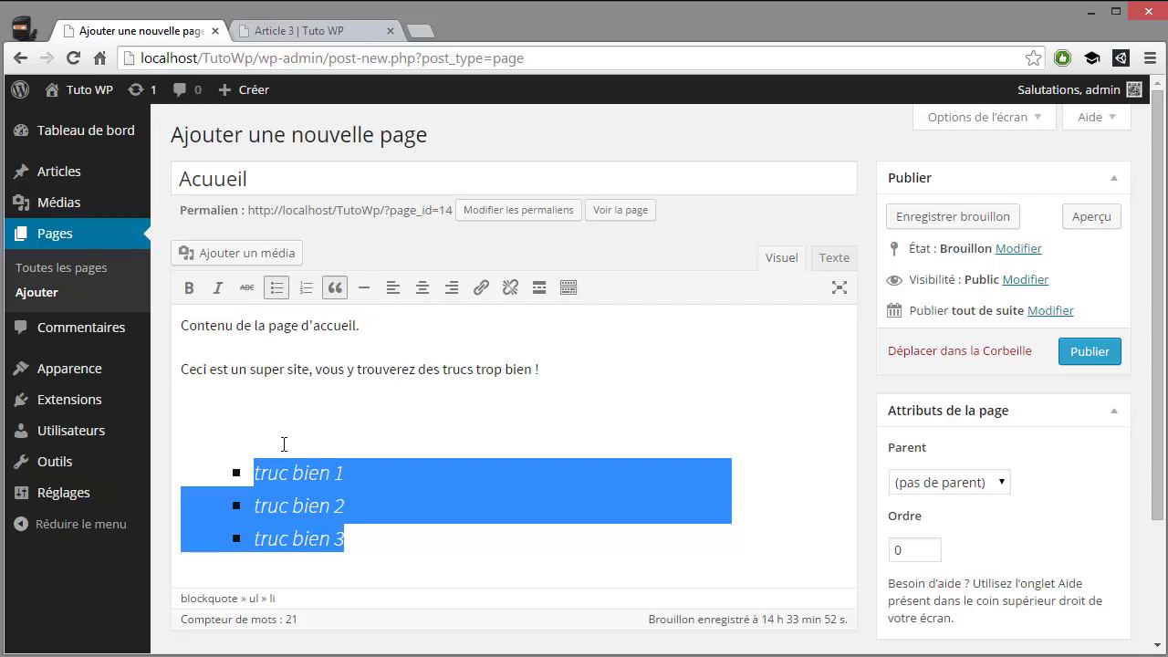
pyautogui.click(308, 428)
pyautogui.scroll(-2, 343, 382)
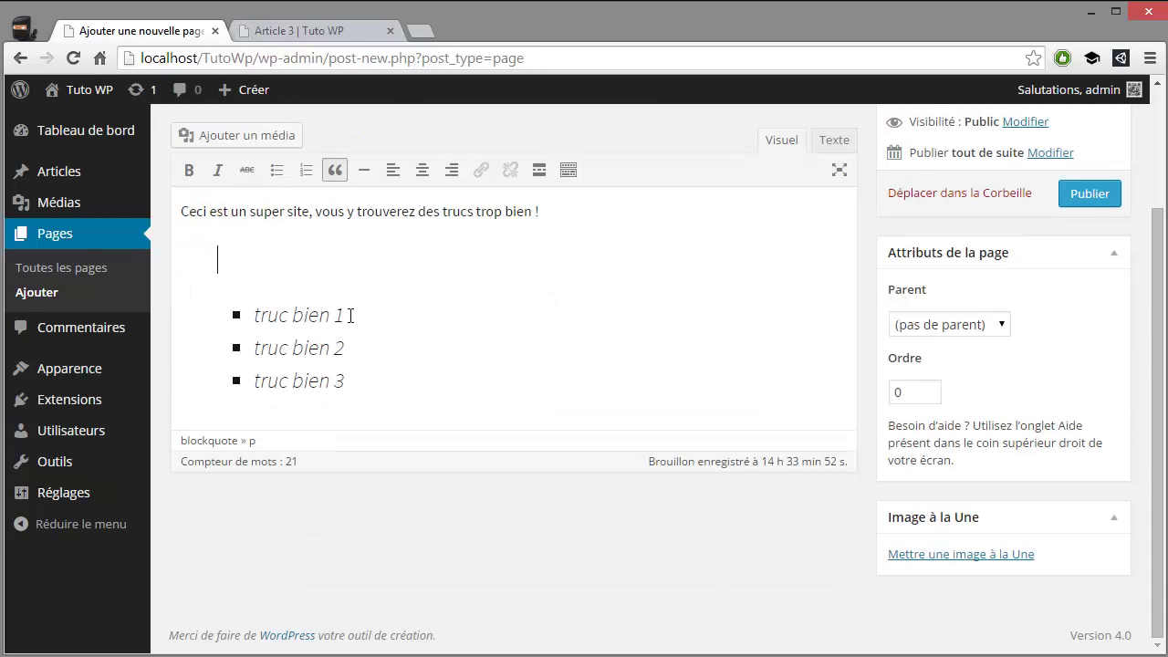
pyautogui.moveTo(351, 314); pyautogui.dragTo(254, 316)
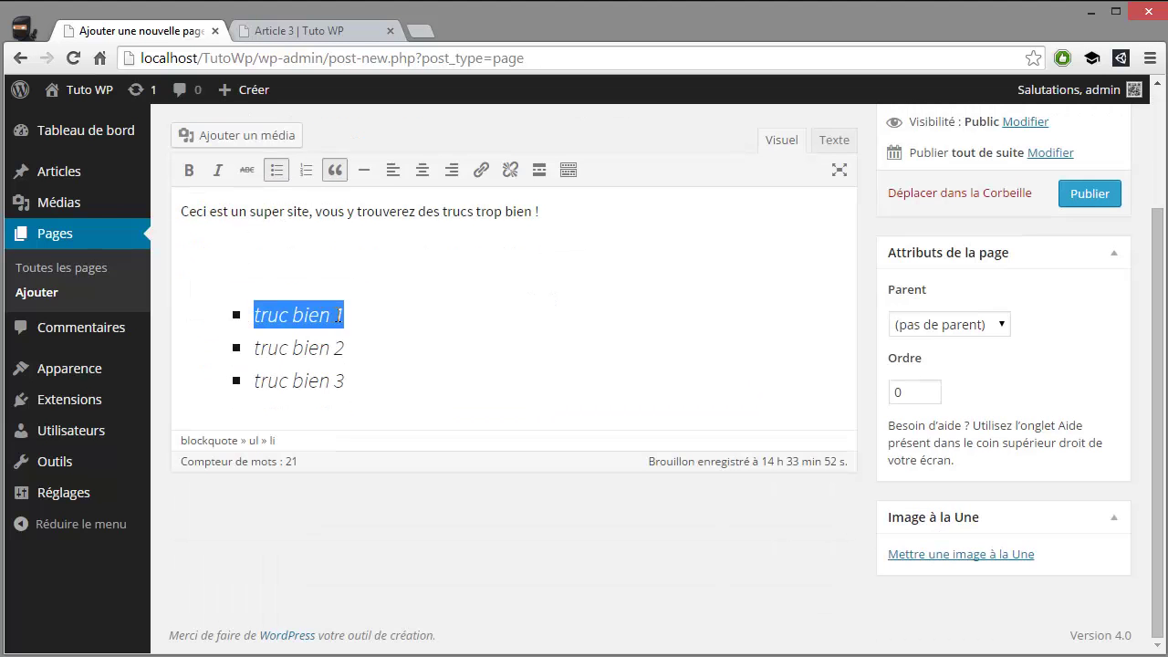
pyautogui.click(481, 176)
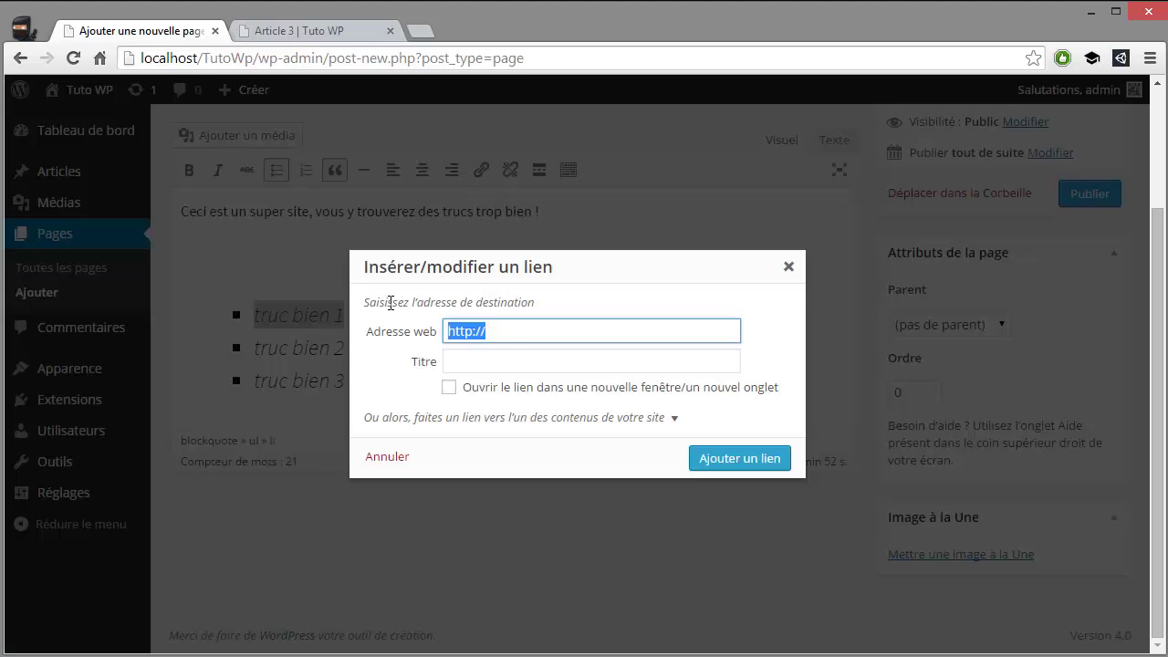
pyautogui.click(310, 37)
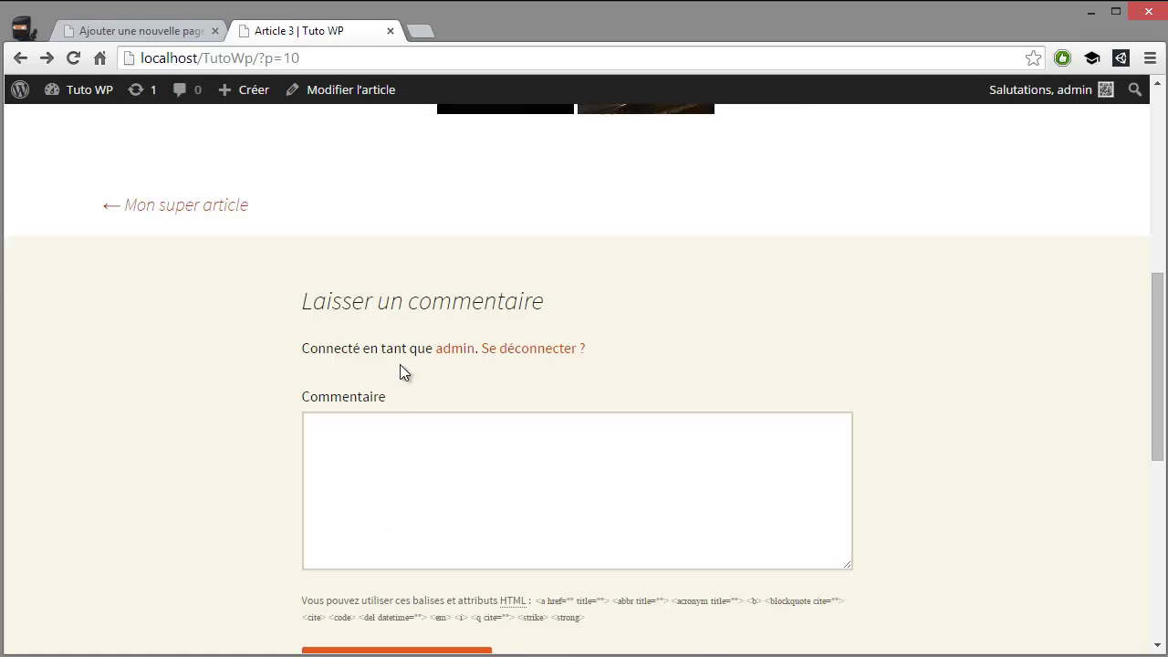
pyautogui.scroll(10, 398, 370)
pyautogui.click(283, 56)
pyautogui.hotkey('ctrl', 'c')
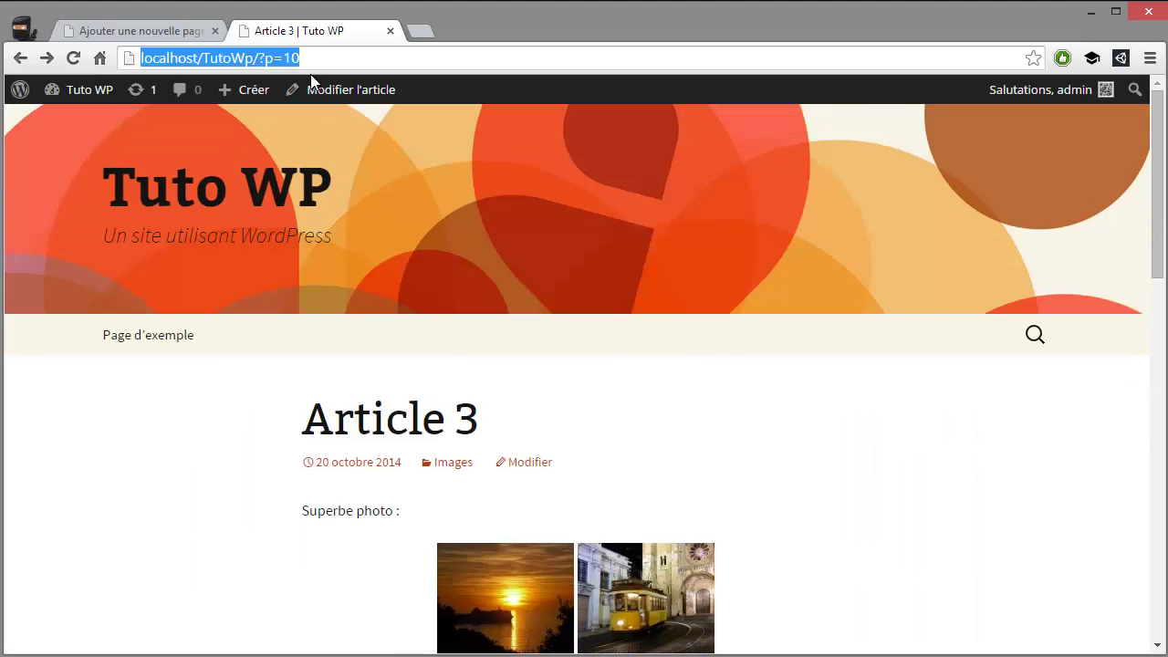
pyautogui.click(165, 30)
pyautogui.hotkey('ctrl', 'v')
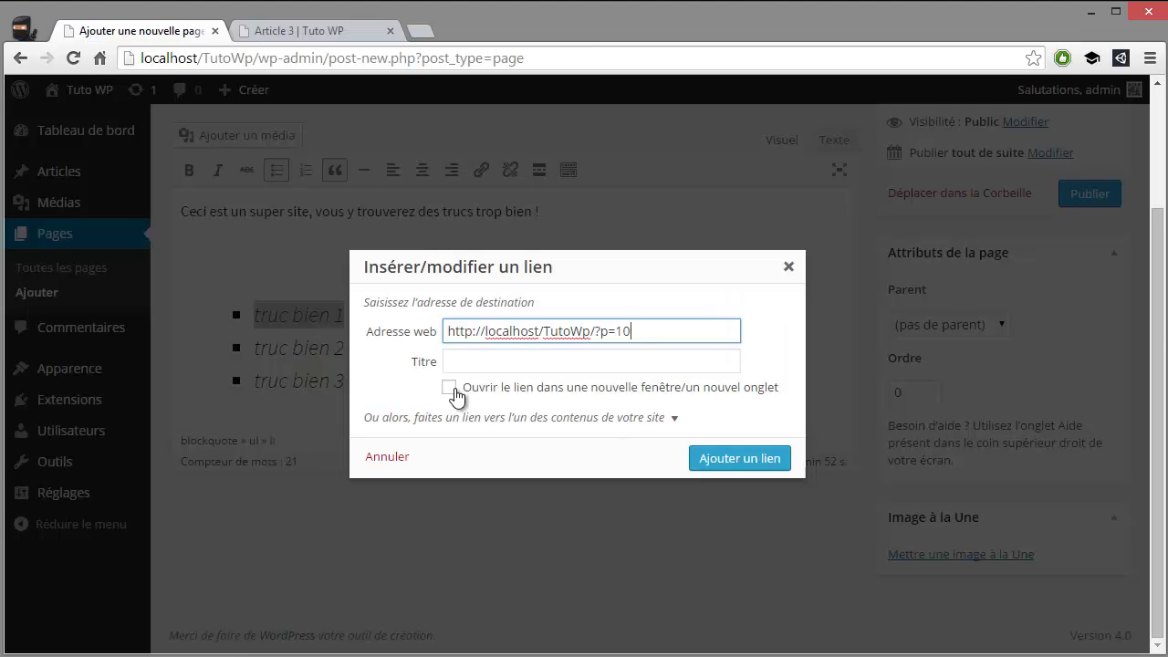
pyautogui.click(721, 459)
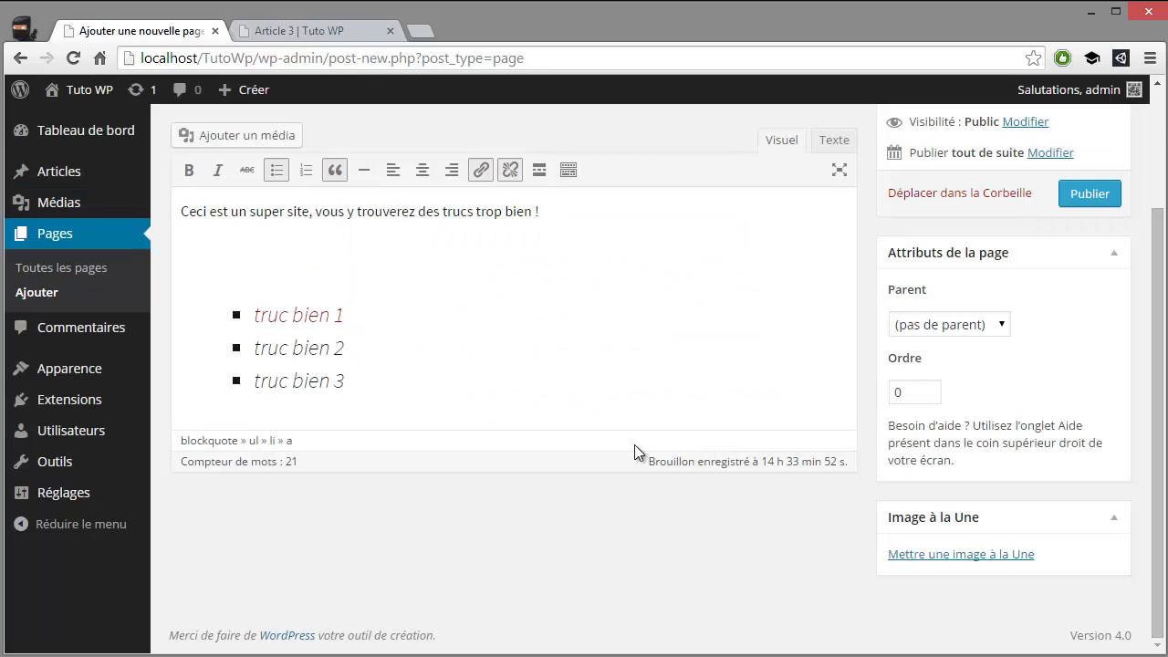
# - Publish the new page, reload "Article 3" on the public site and look through it from navigation to footer
pyautogui.click(1072, 197)
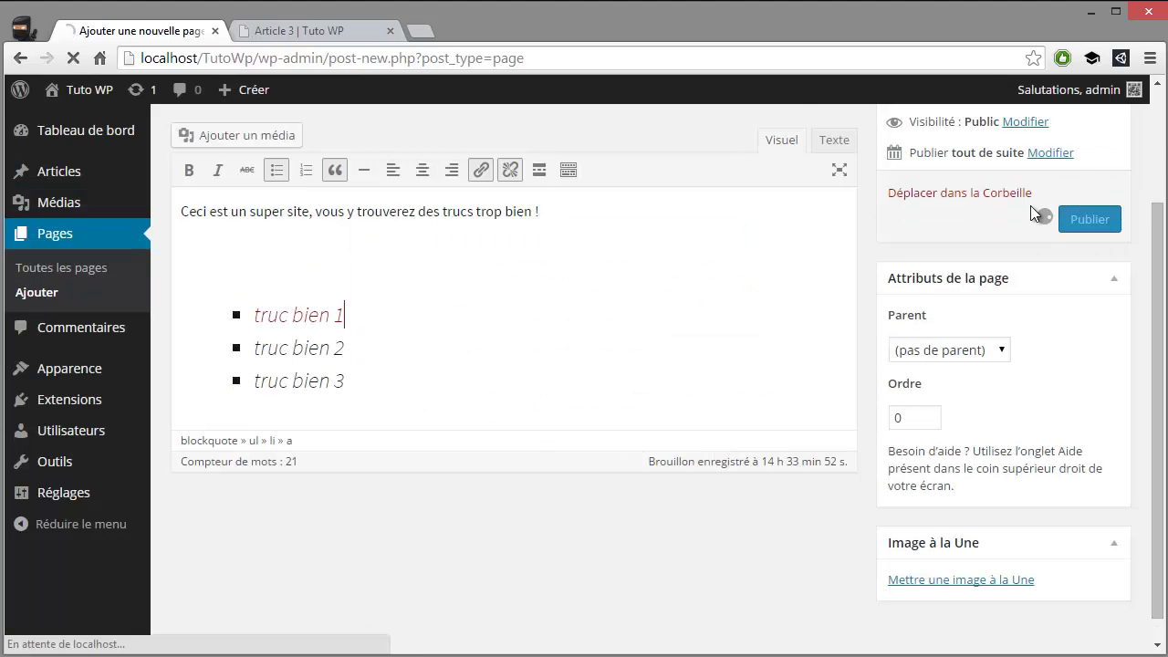
pyautogui.click(310, 30)
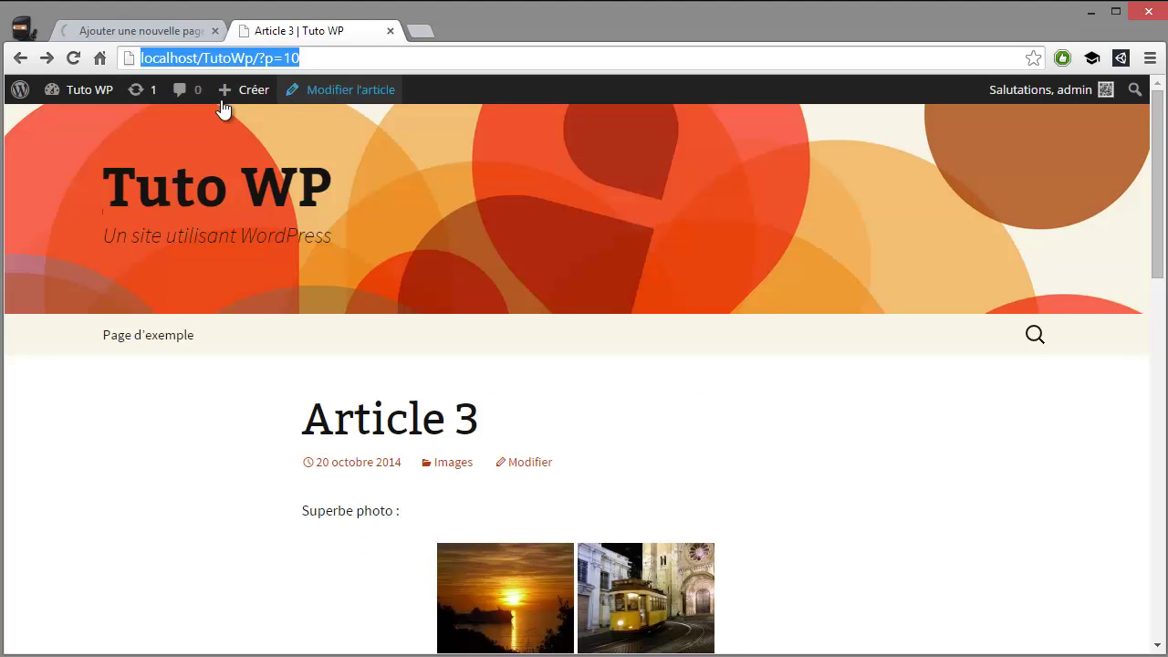
pyautogui.click(73, 58)
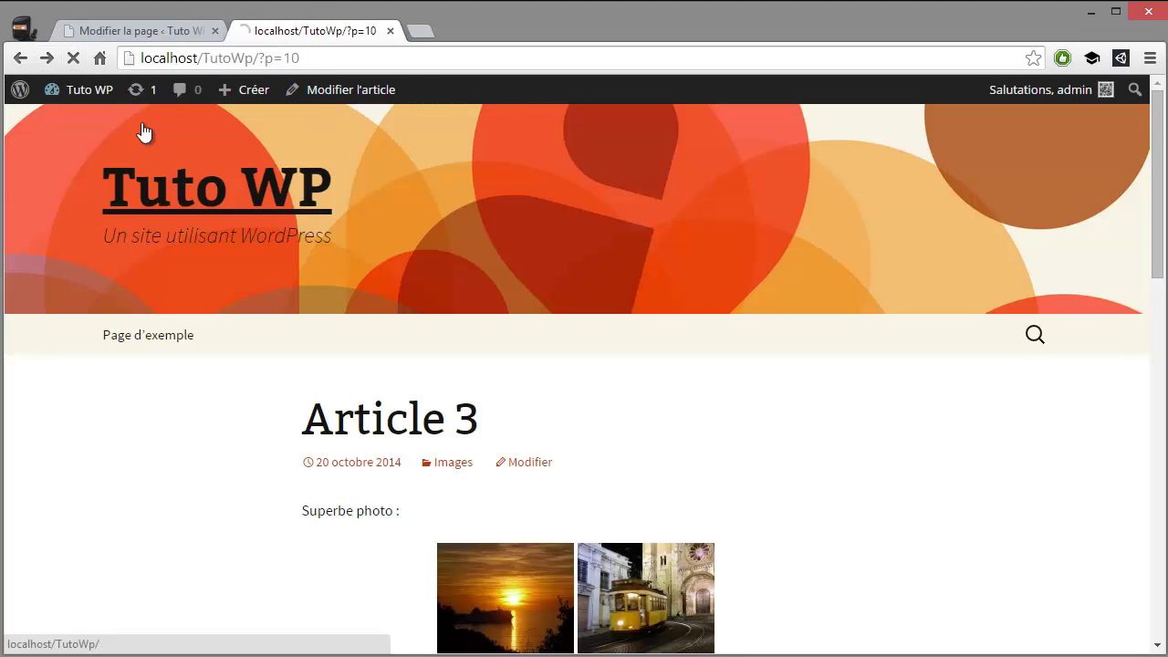
pyautogui.scroll(-15, 365, 196)
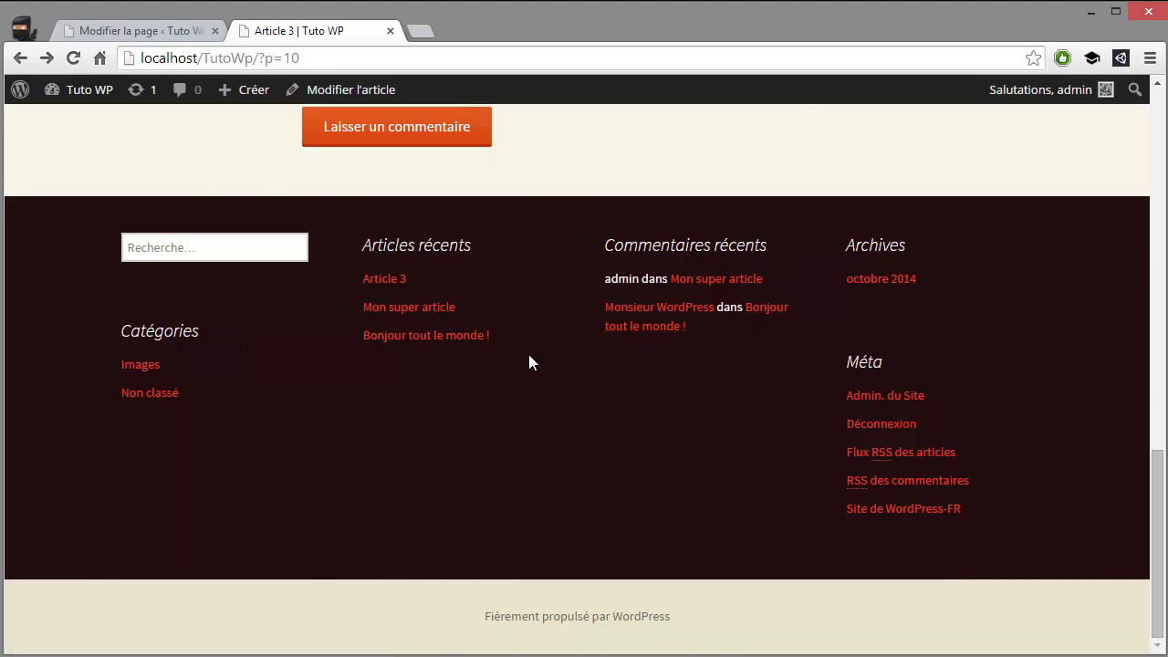
pyautogui.scroll(15, 531, 362)
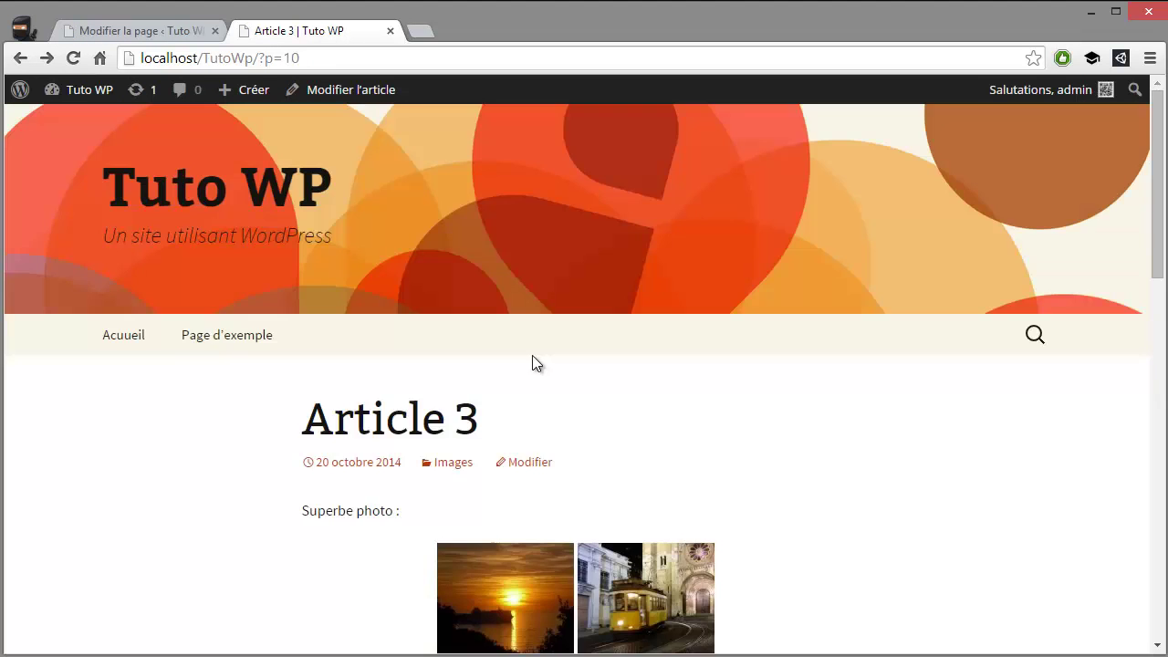
# - Open the "Acuueil" page from the public site's navigation and review its text and bulleted list
pyautogui.click(136, 347)
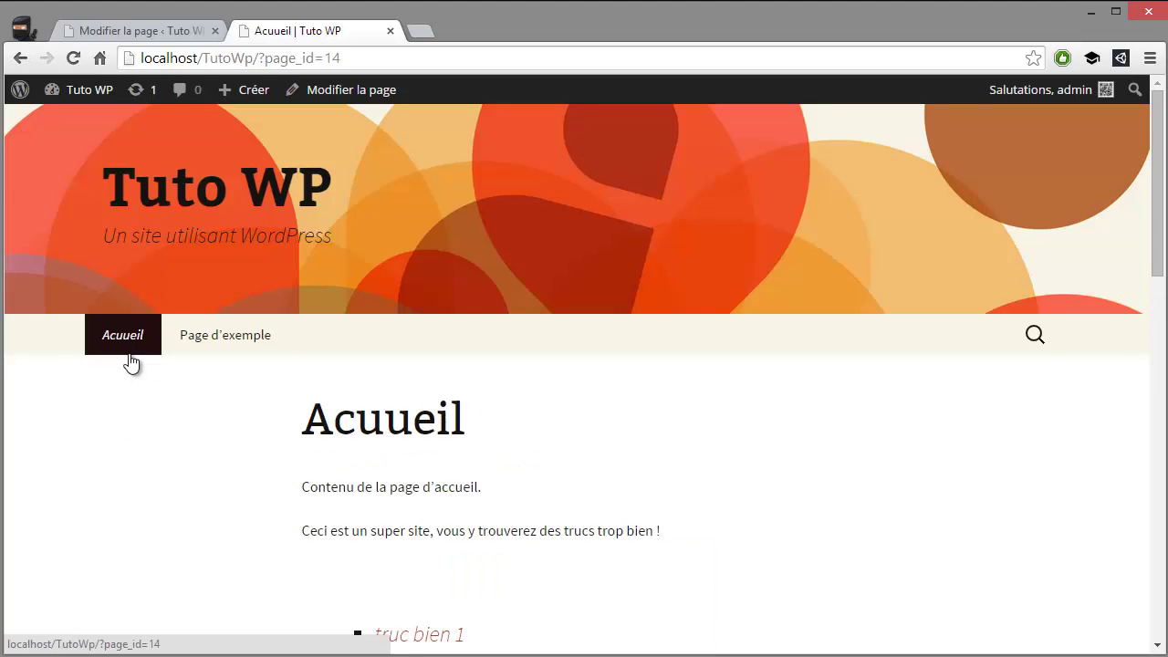
pyautogui.scroll(-4, 127, 350)
pyautogui.scroll(1, 127, 350)
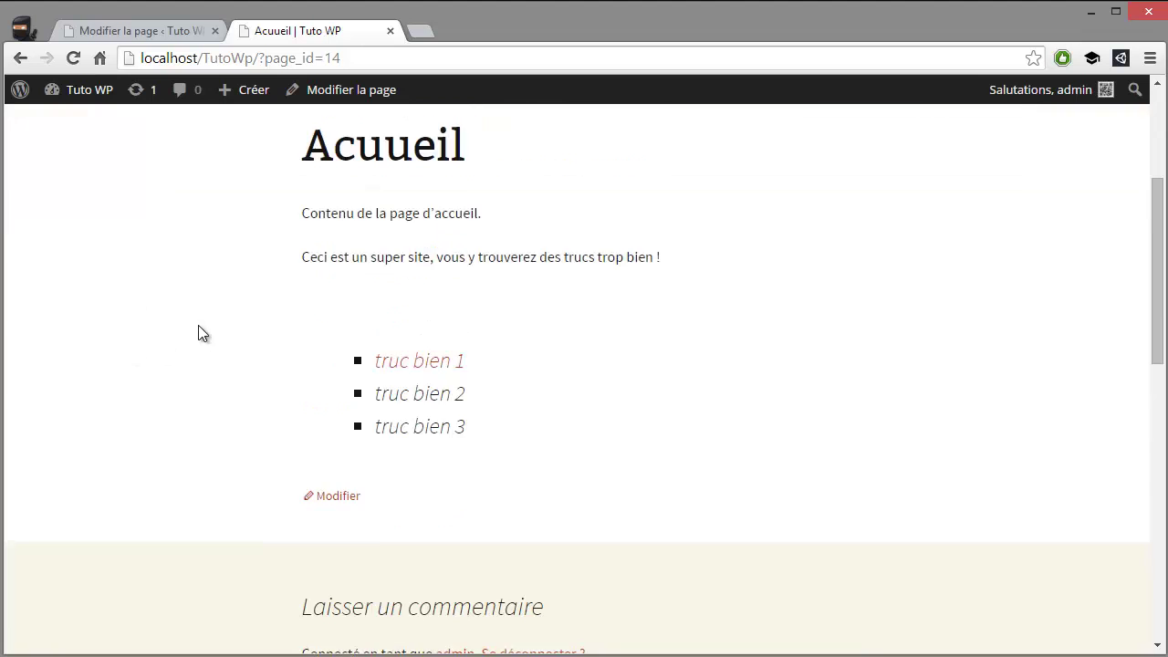
pyautogui.scroll(3, 203, 334)
pyautogui.scroll(-1, 200, 374)
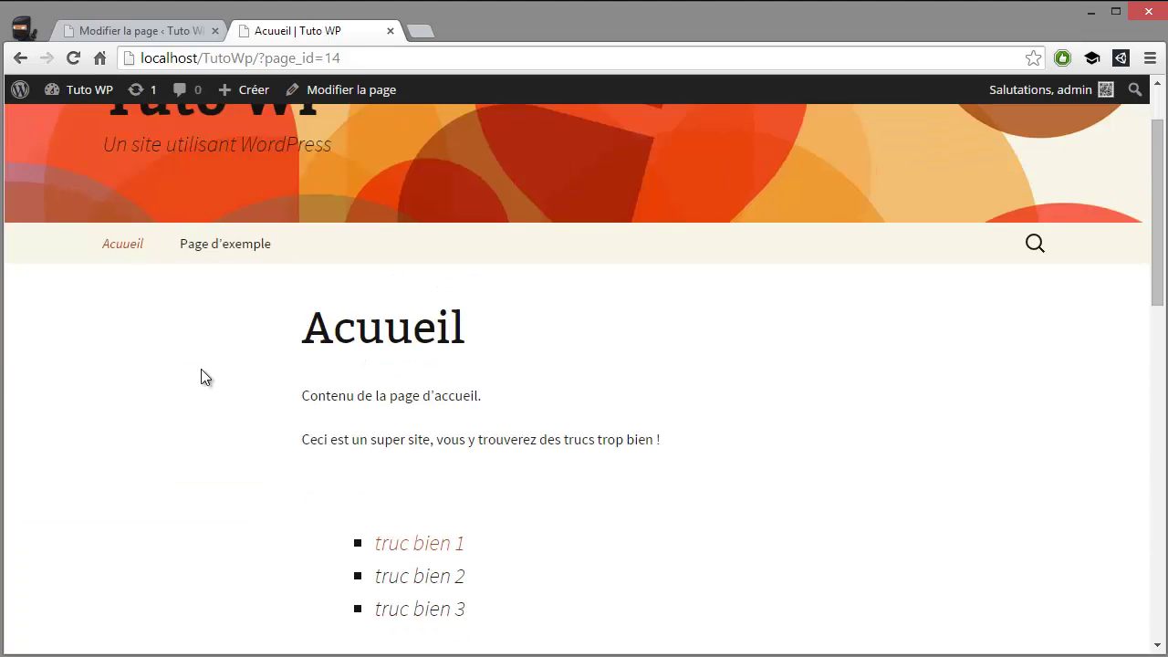
# - Follow the "truc bien 1" link in the "Acuueil" page's bulleted list
pyautogui.scroll(-2, 214, 338)
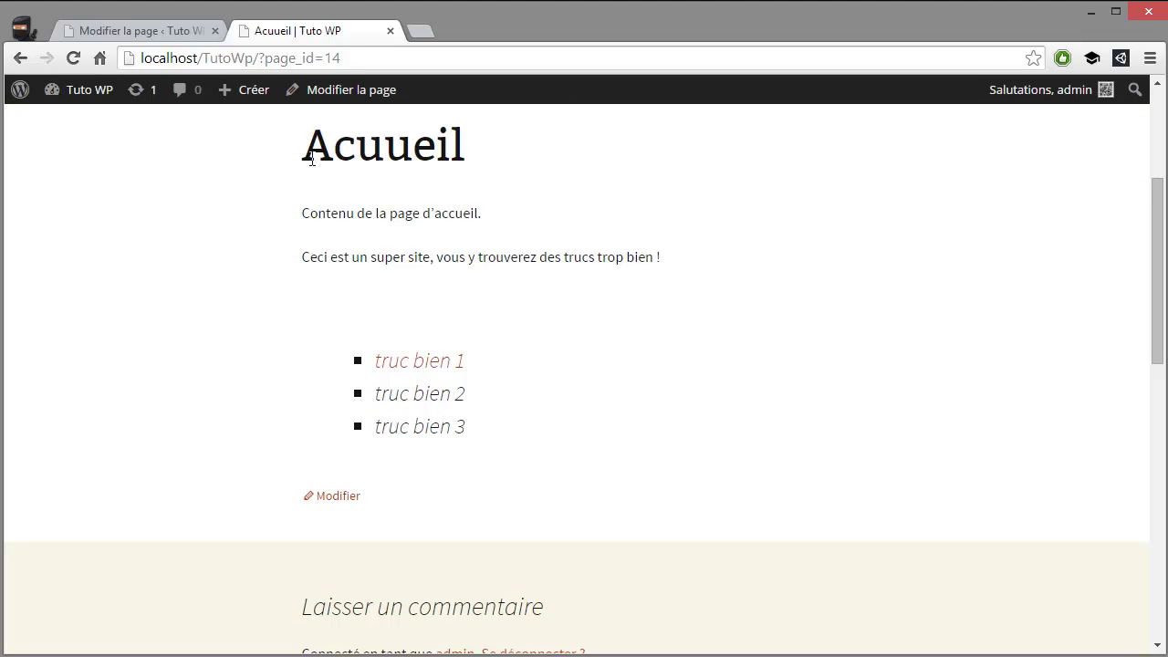
pyautogui.scroll(-1, 532, 414)
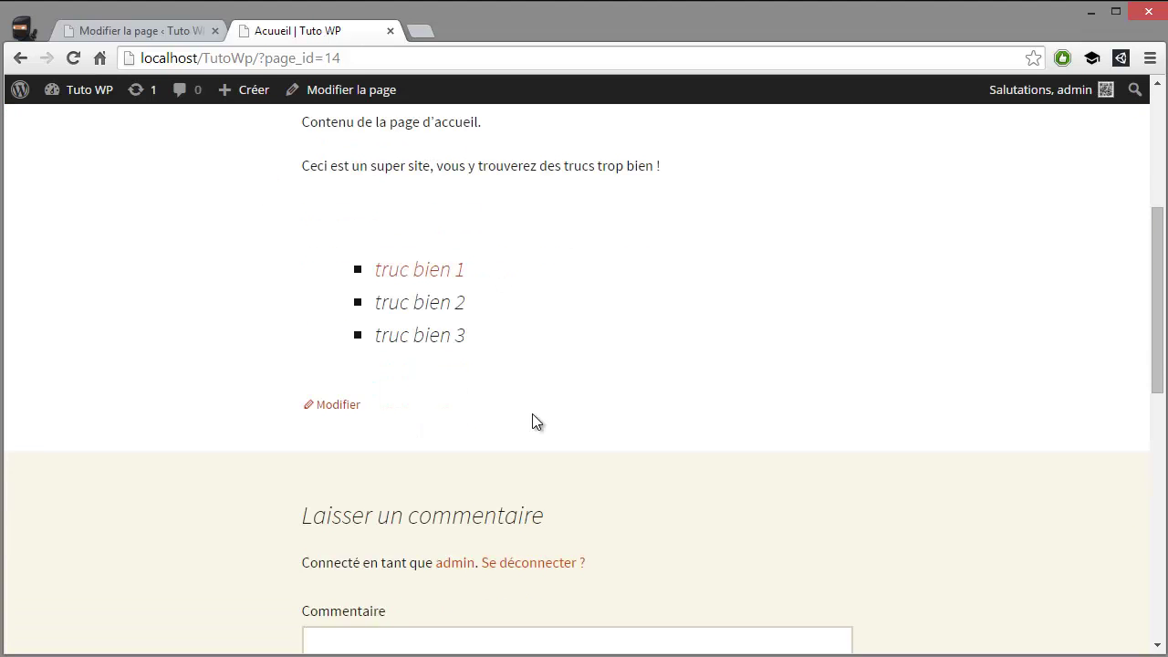
pyautogui.click(436, 275)
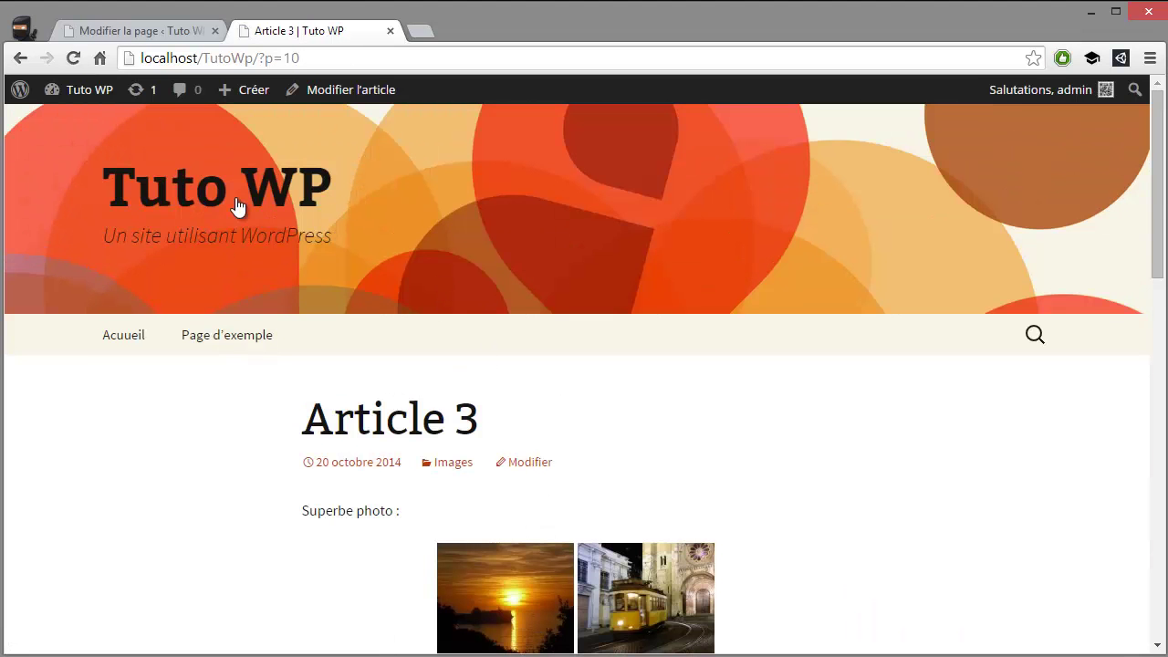
# - Open the public site's home page, look through its articles down to the footer, and return to the "Acuueil" page
pyautogui.click(239, 205)
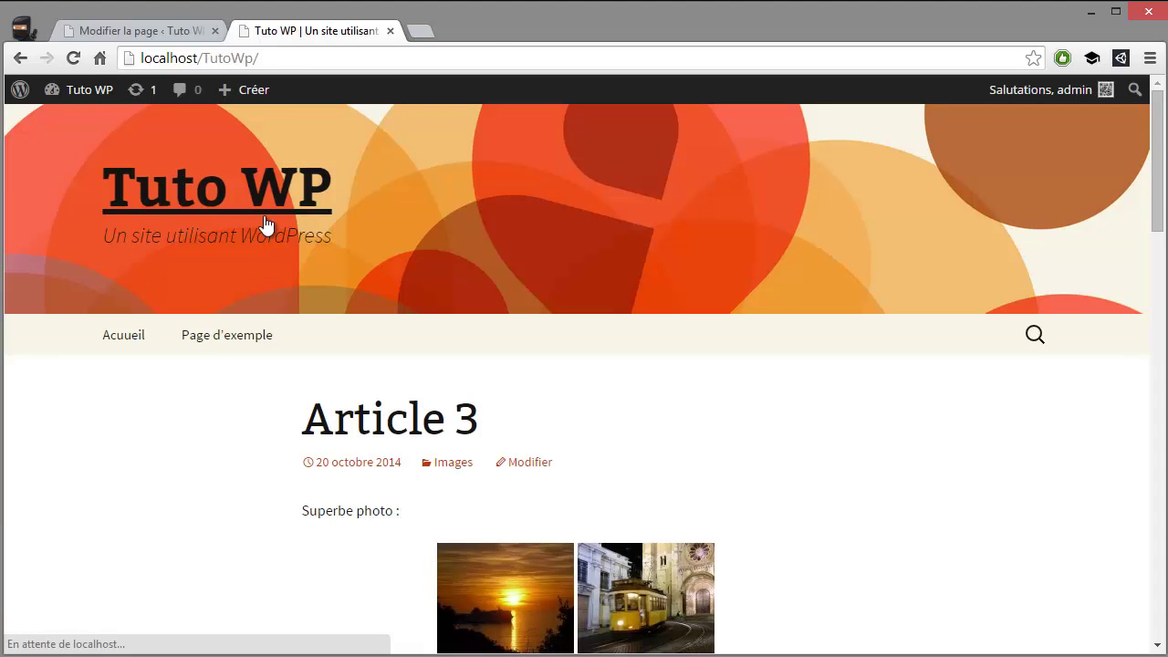
pyautogui.scroll(-10, 263, 224)
pyautogui.scroll(-3, 310, 267)
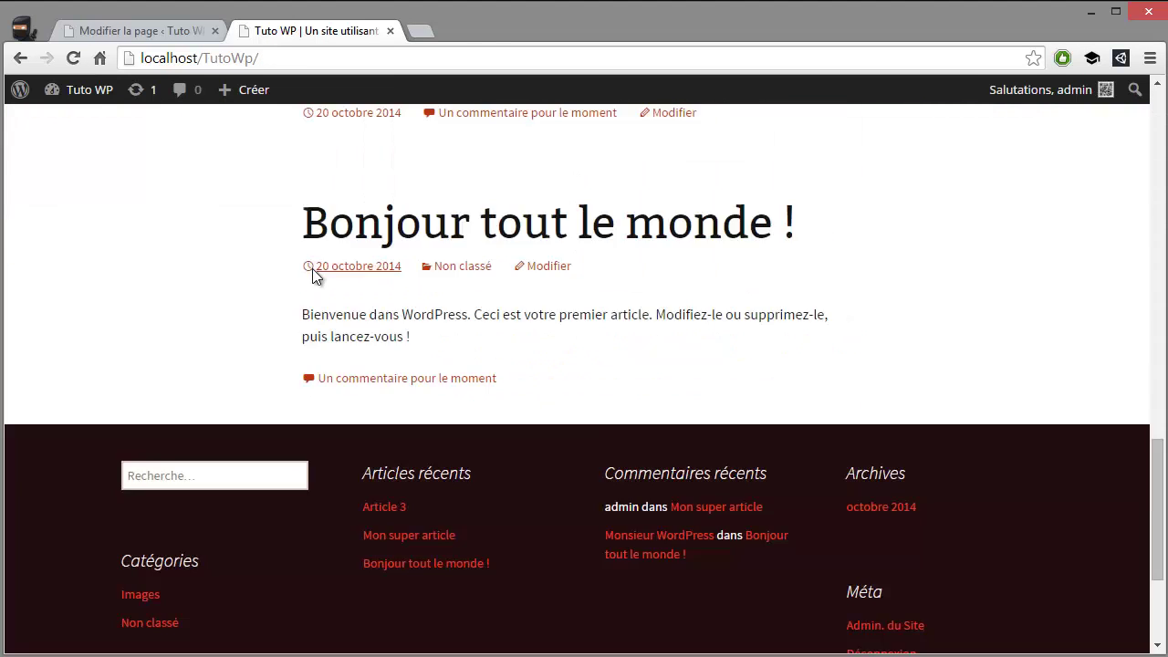
pyautogui.scroll(13, 313, 274)
pyautogui.scroll(-5, 320, 279)
pyautogui.scroll(-10, 323, 276)
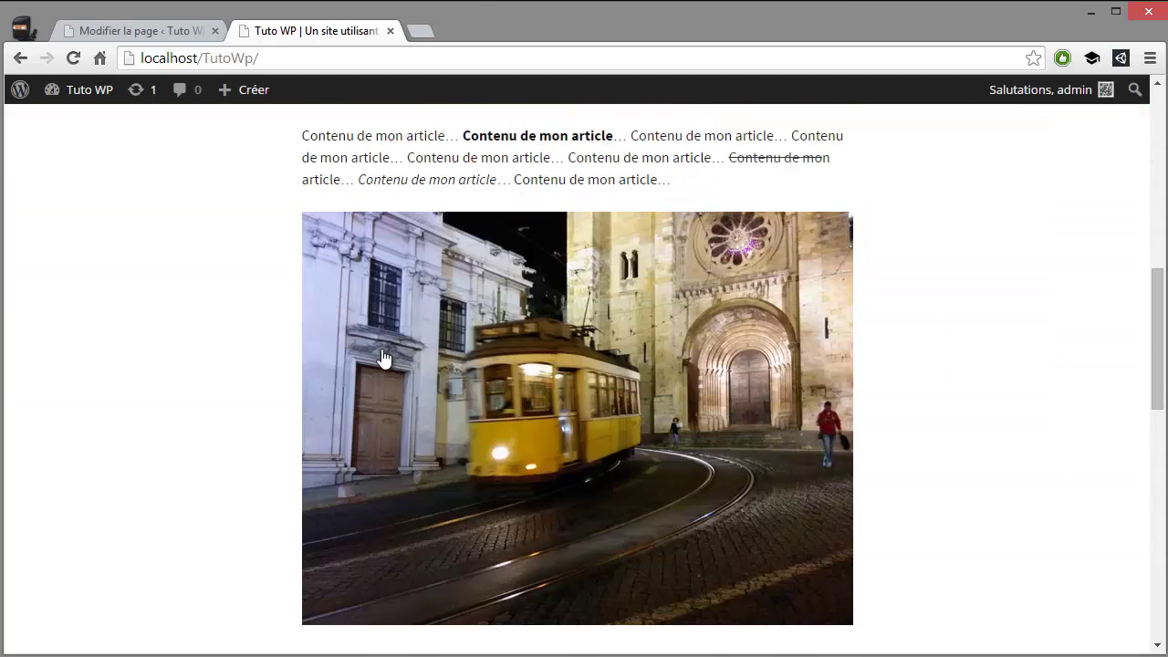
pyautogui.scroll(12, 433, 401)
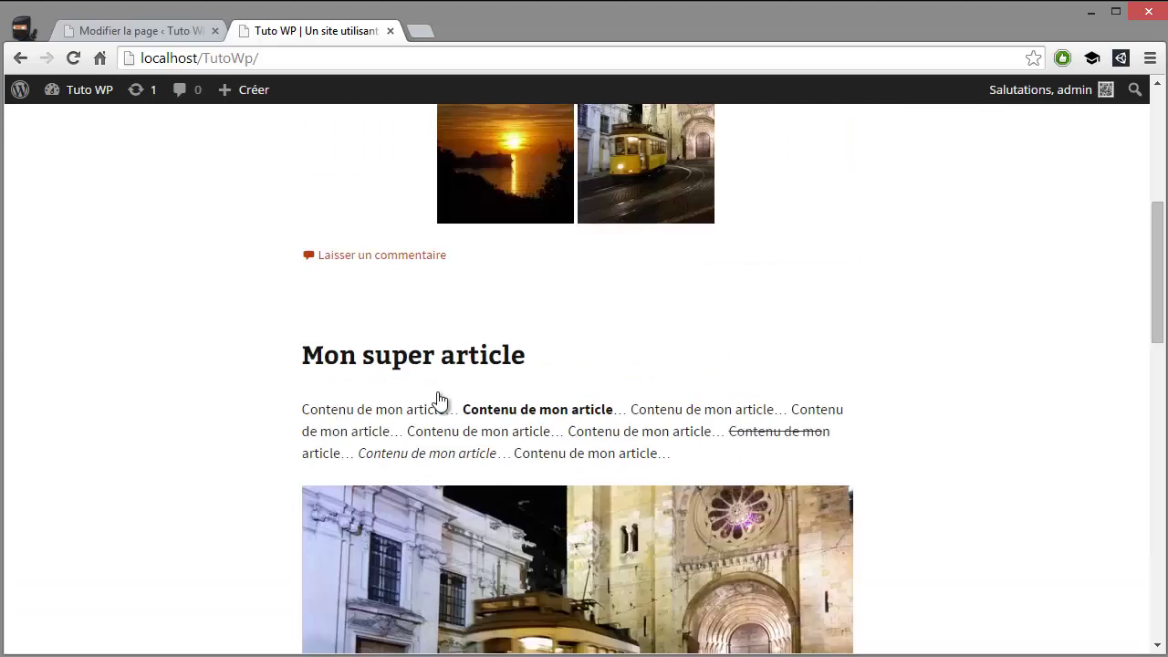
pyautogui.click(132, 349)
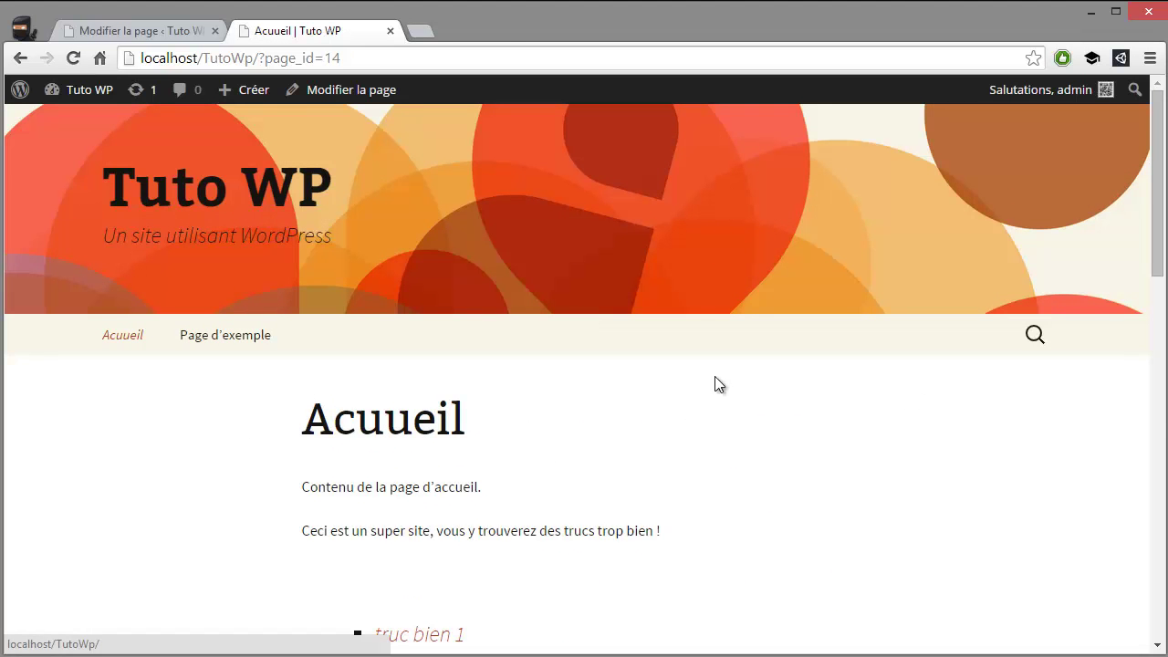
# - In the administration's theme customizer, set the static page "Acuueil" as the site's home page and publish the change
pyautogui.click(157, 37)
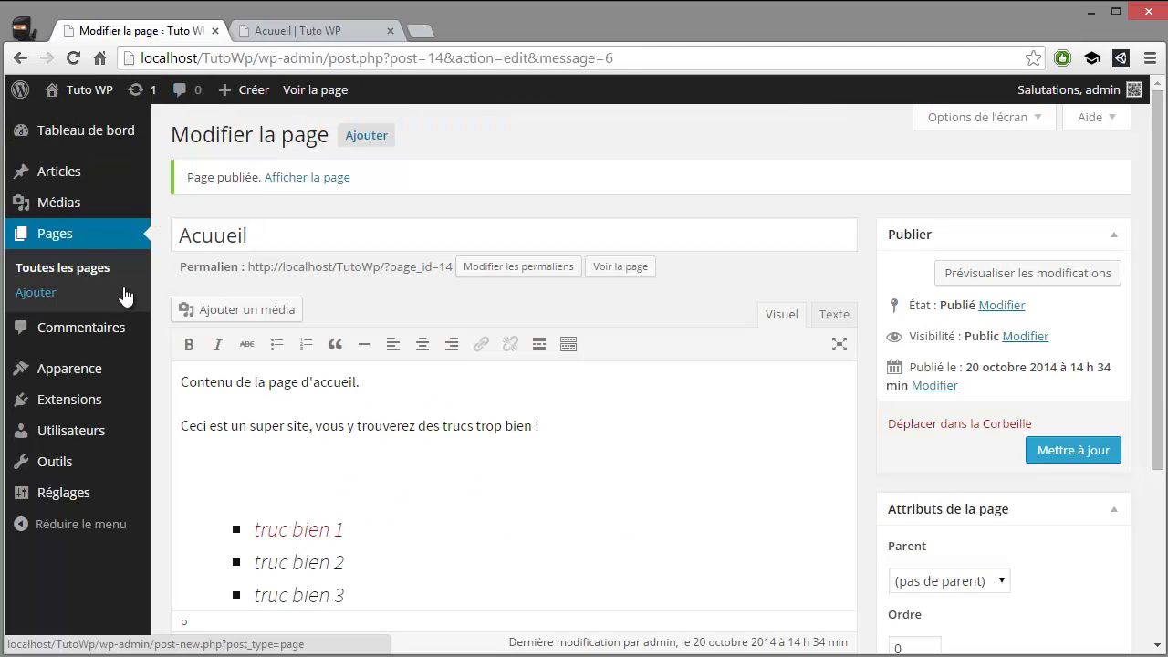
pyautogui.moveTo(87, 370)
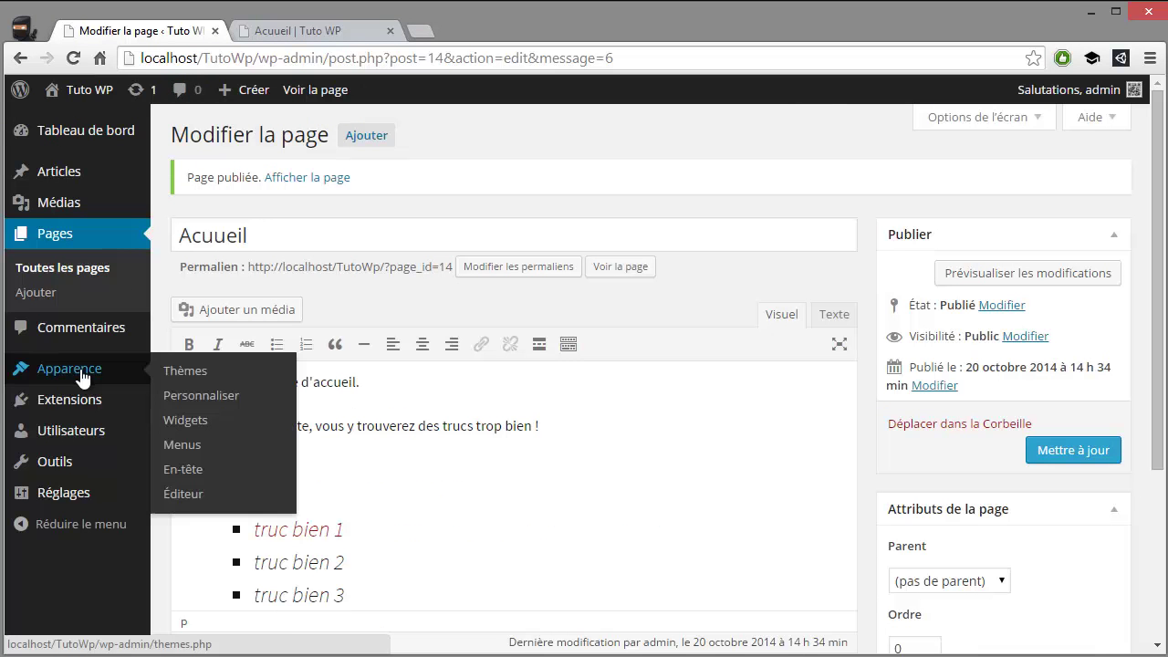
pyautogui.click(209, 405)
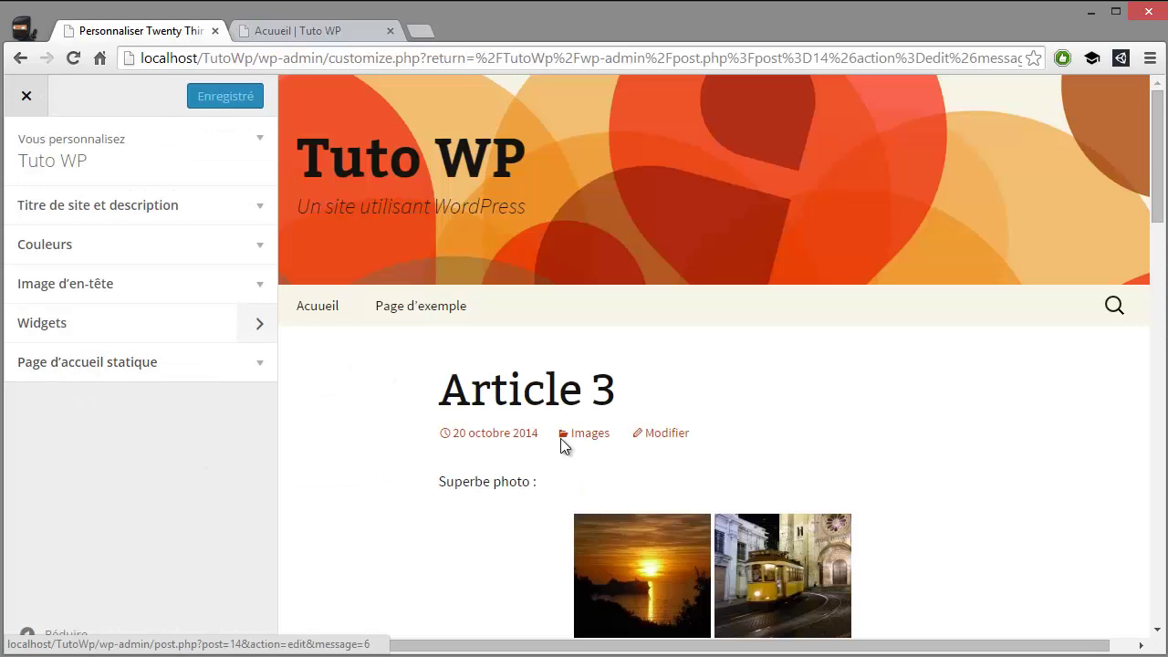
pyautogui.click(73, 374)
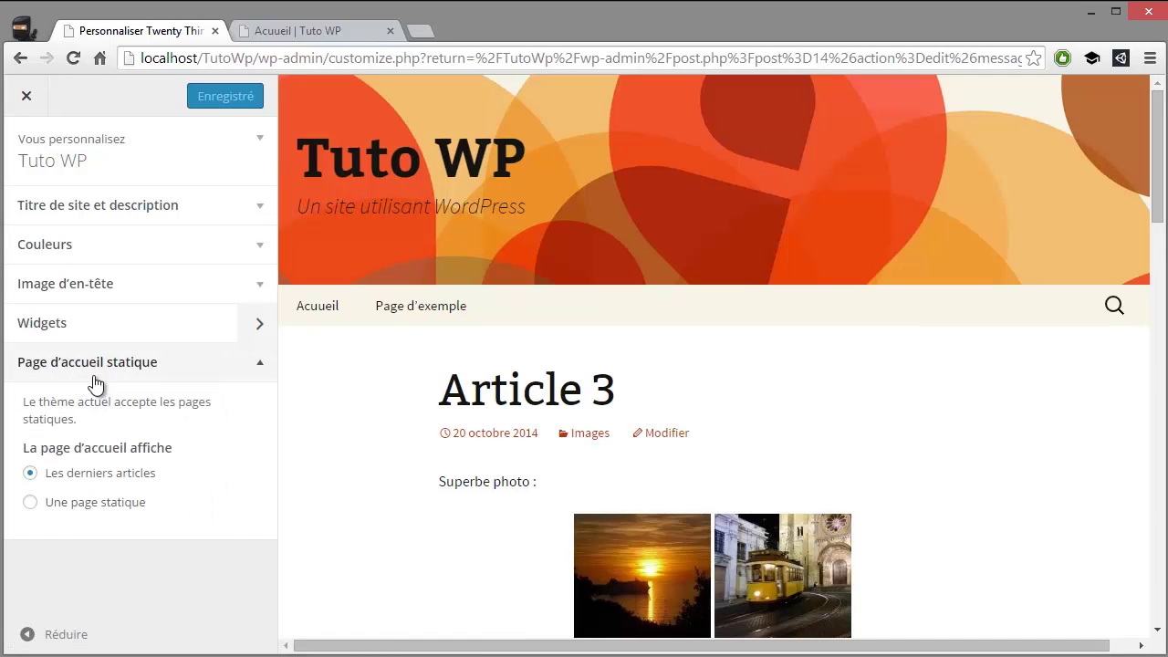
pyautogui.scroll(-1, 364, 374)
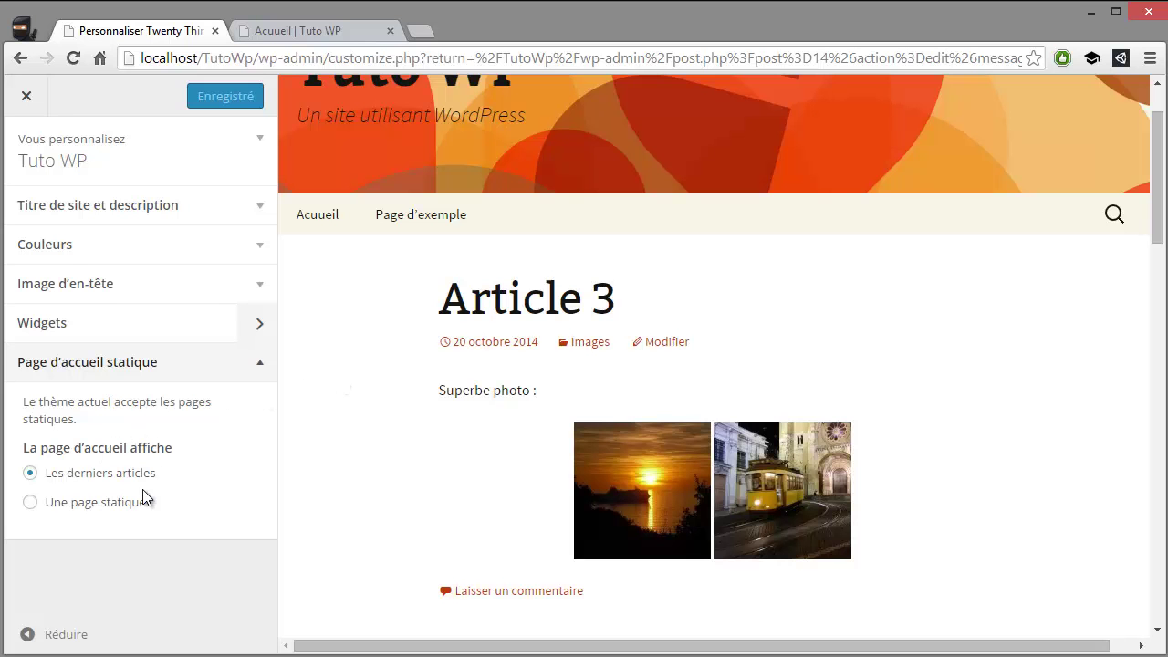
pyautogui.click(67, 493)
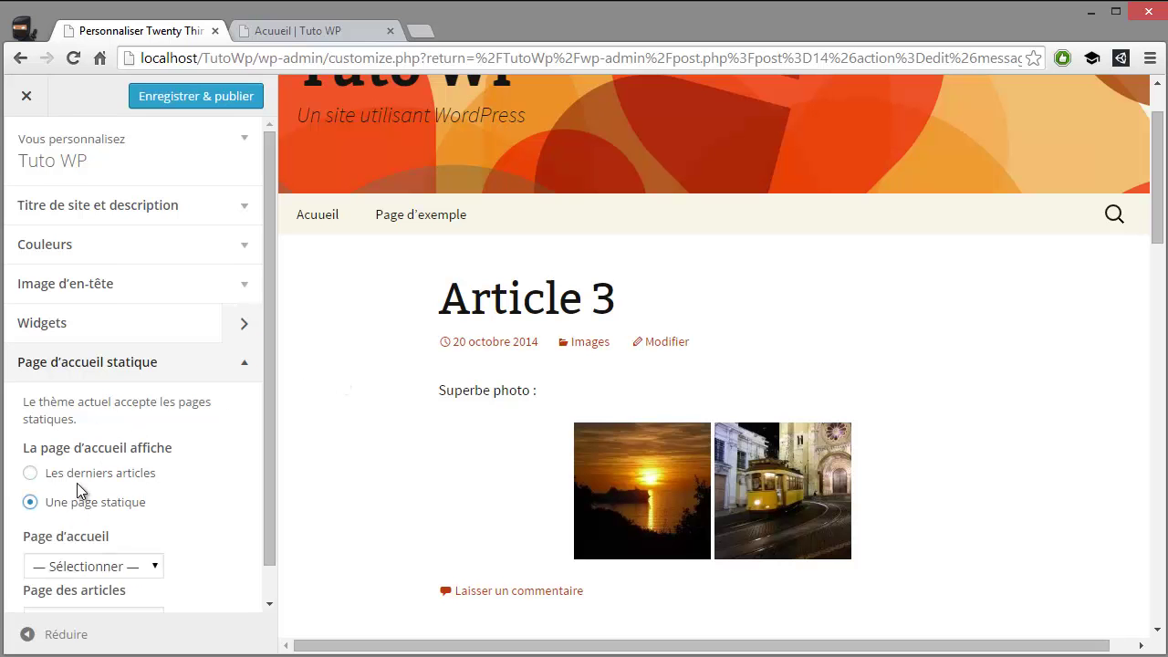
pyautogui.scroll(-1, 82, 479)
pyautogui.click(159, 529)
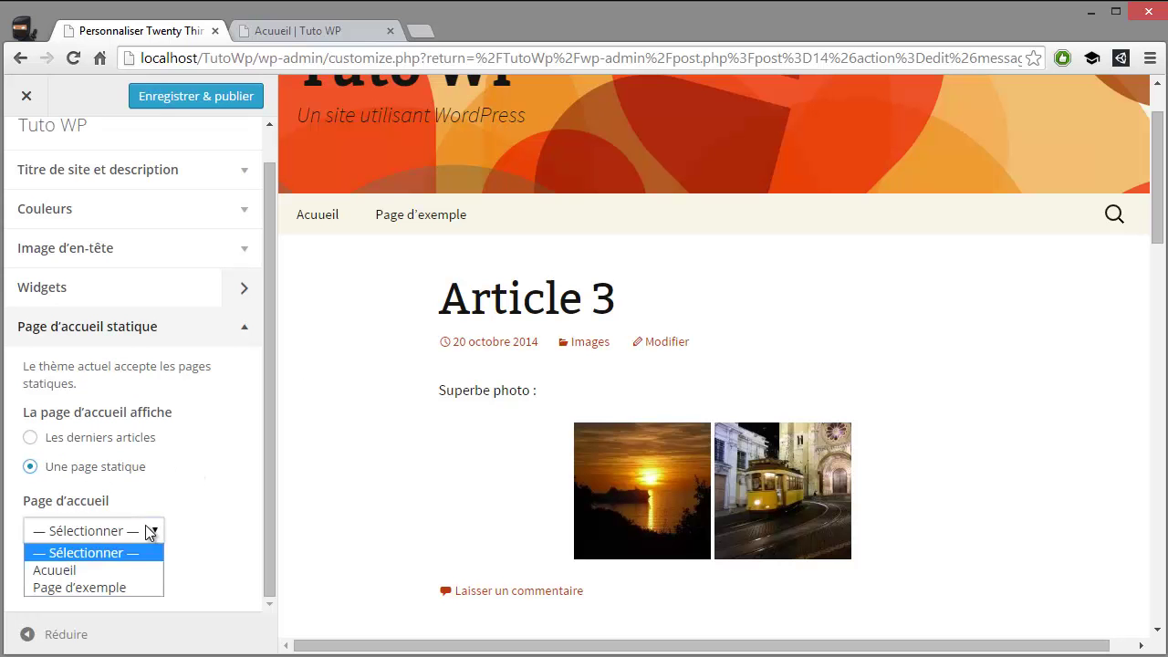
pyautogui.click(81, 570)
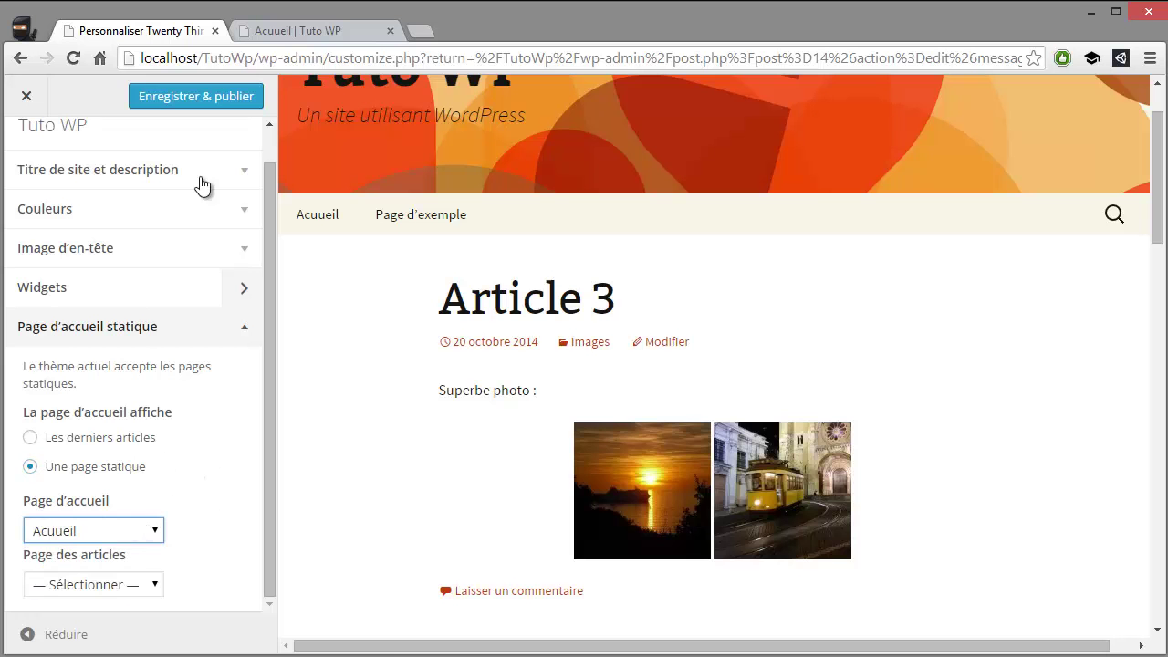
pyautogui.click(217, 100)
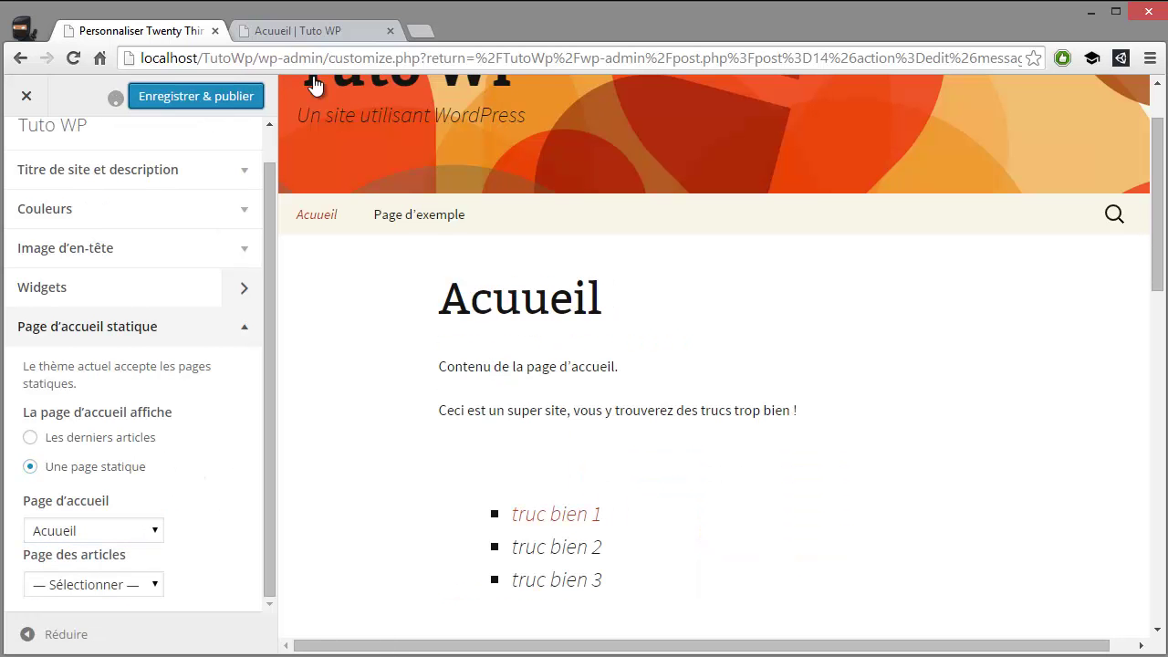
# - Open the public site's home page through the site title and check the content it displays
pyautogui.click(278, 28)
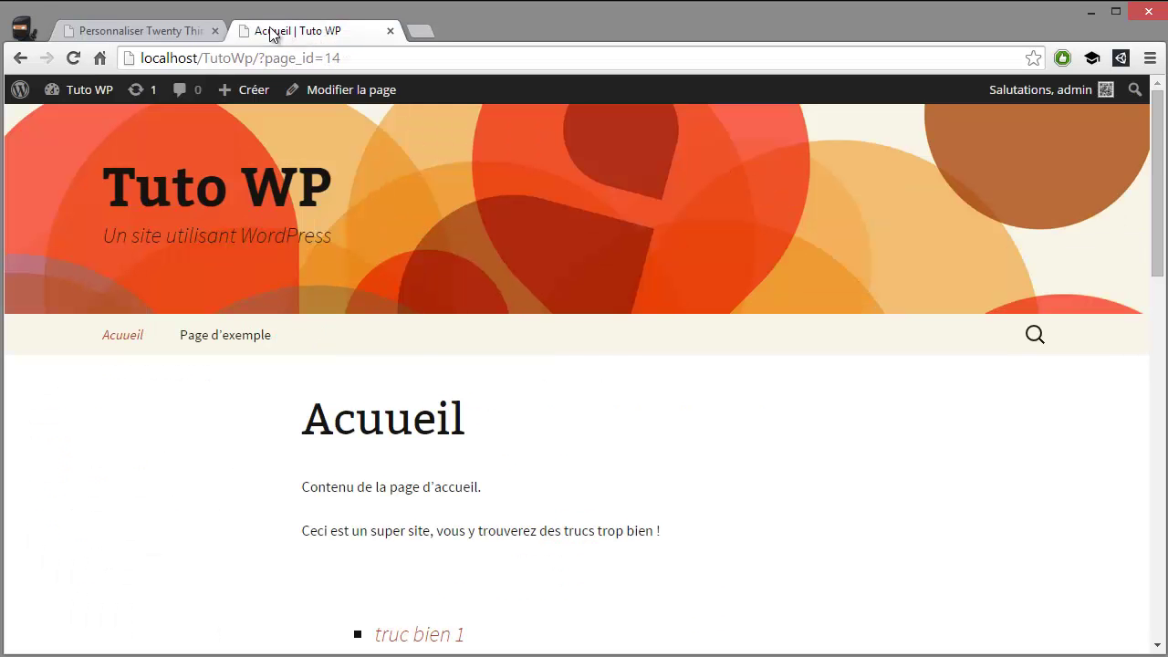
pyautogui.click(178, 201)
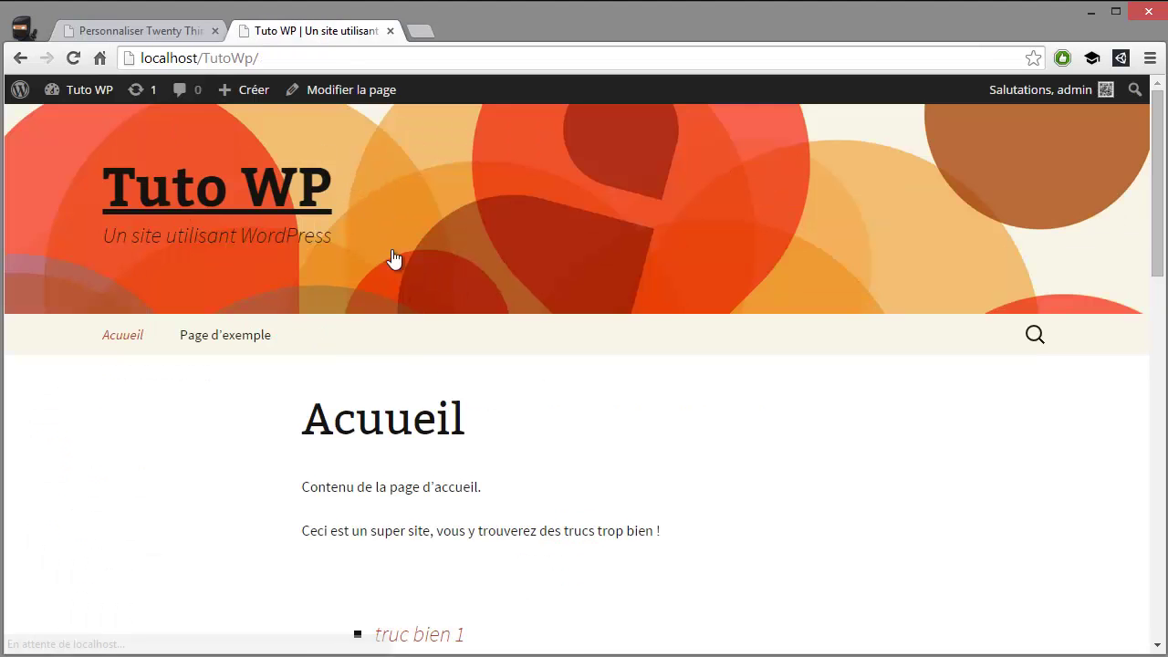
pyautogui.scroll(-3, 429, 302)
pyautogui.scroll(-2, 438, 332)
pyautogui.scroll(5, 439, 332)
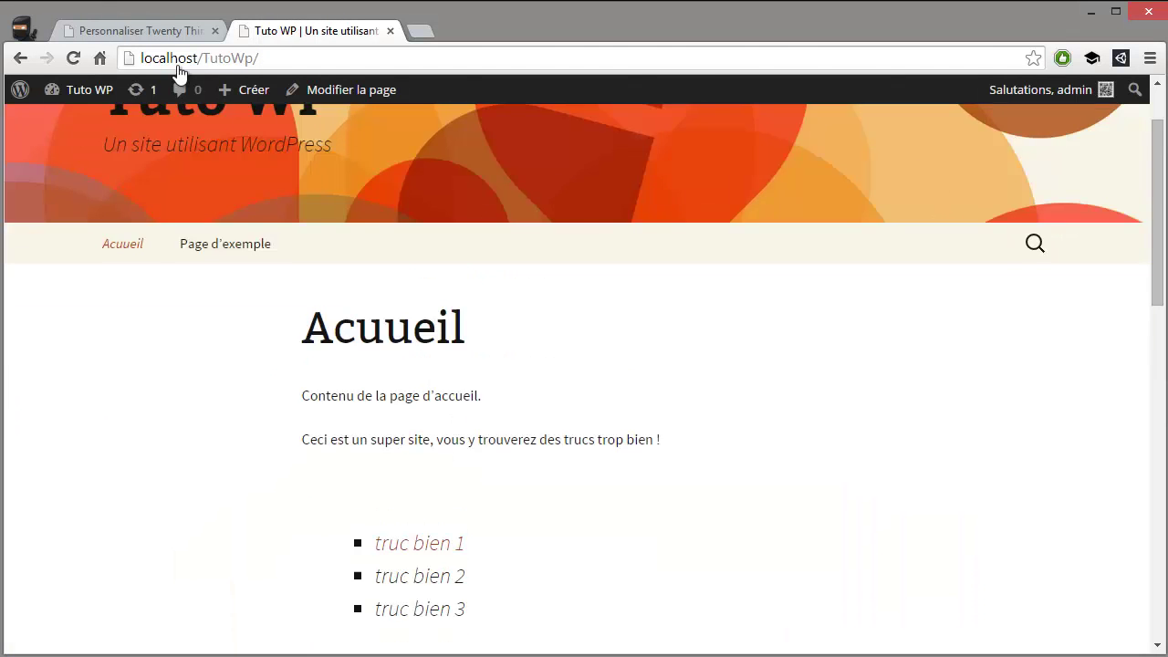
# - Close the theme customizer, then create and publish an empty page titled "Mentions légales"
pyautogui.click(91, 33)
pyautogui.click(26, 95)
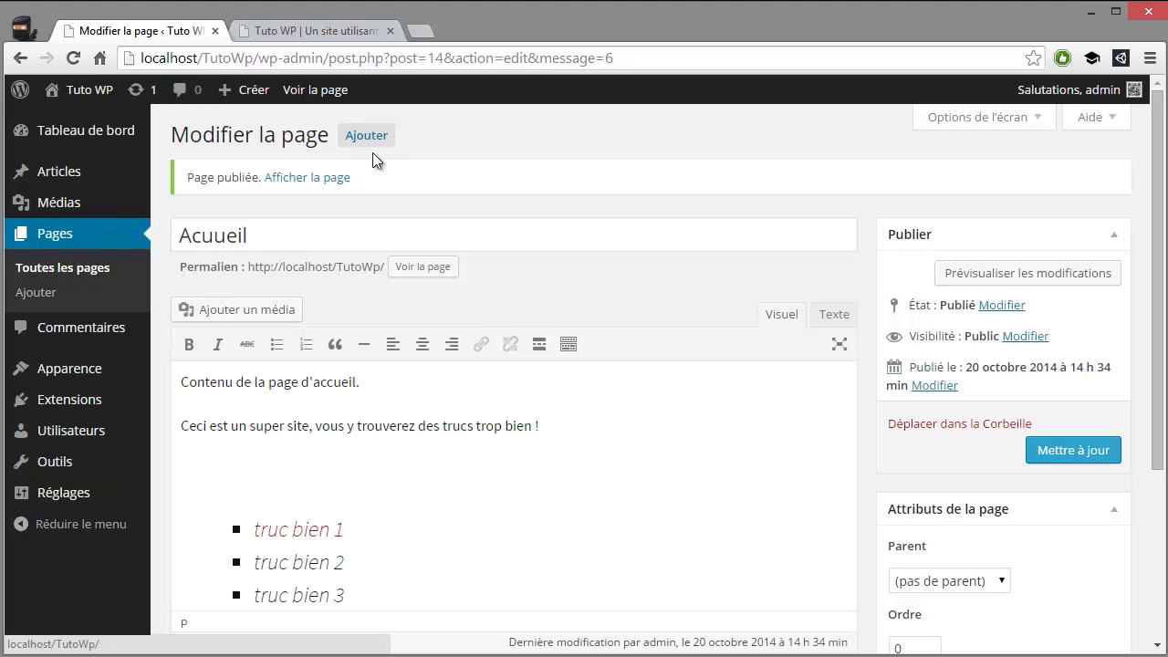
pyautogui.click(362, 144)
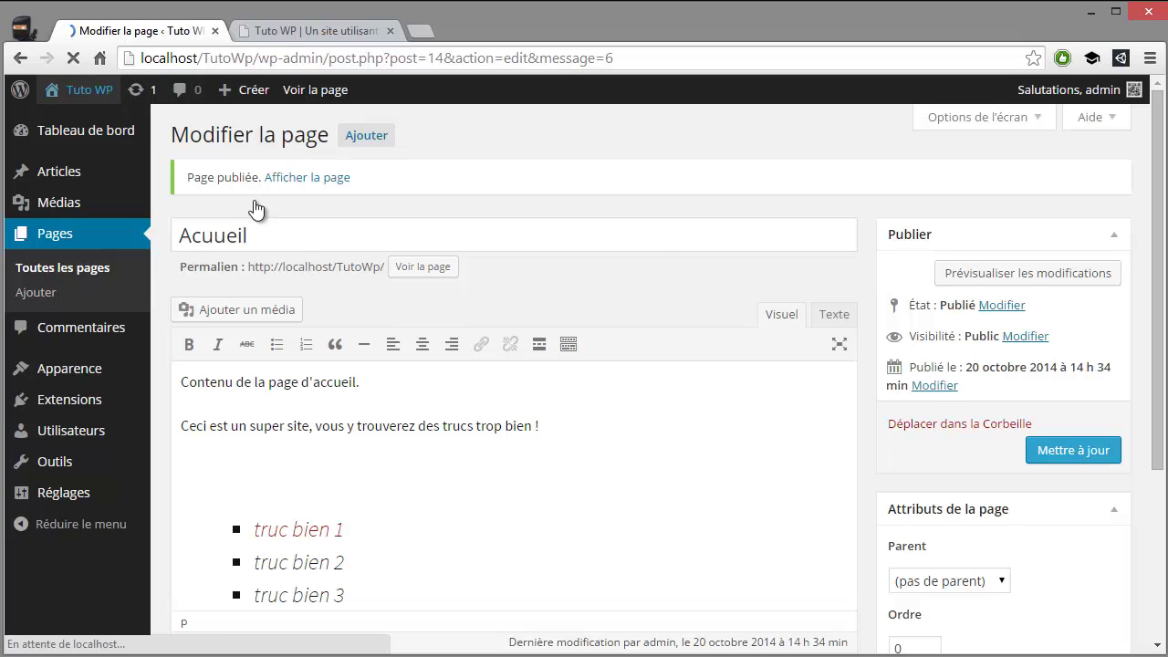
pyautogui.write('M')
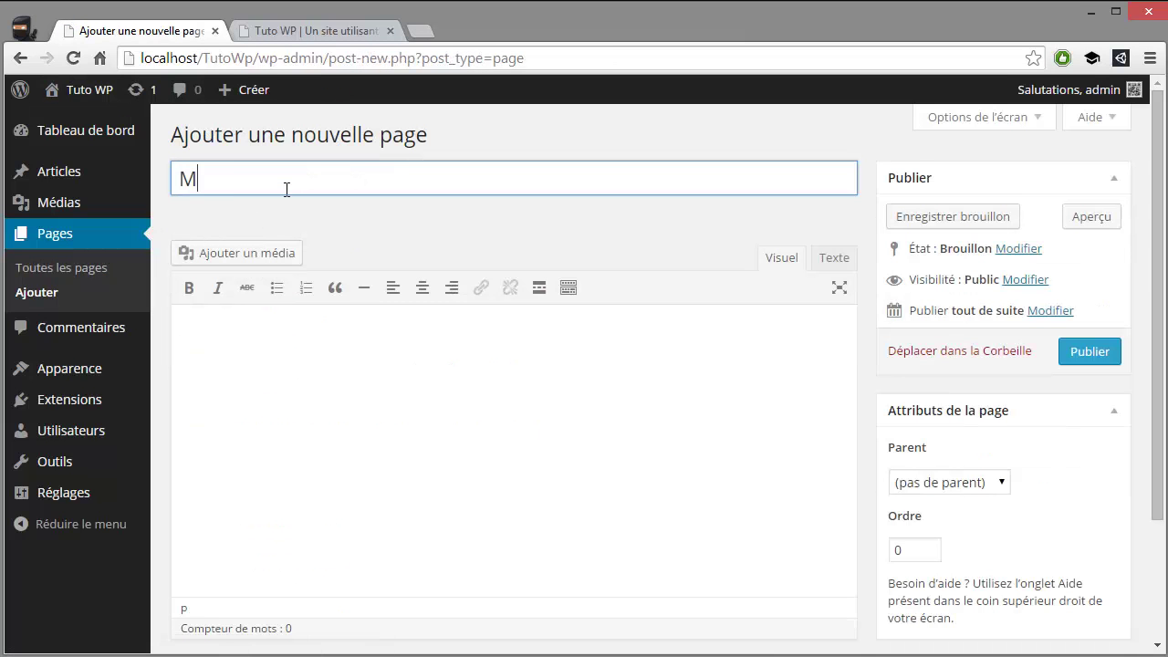
pyautogui.write('entions légales')
pyautogui.click(1104, 366)
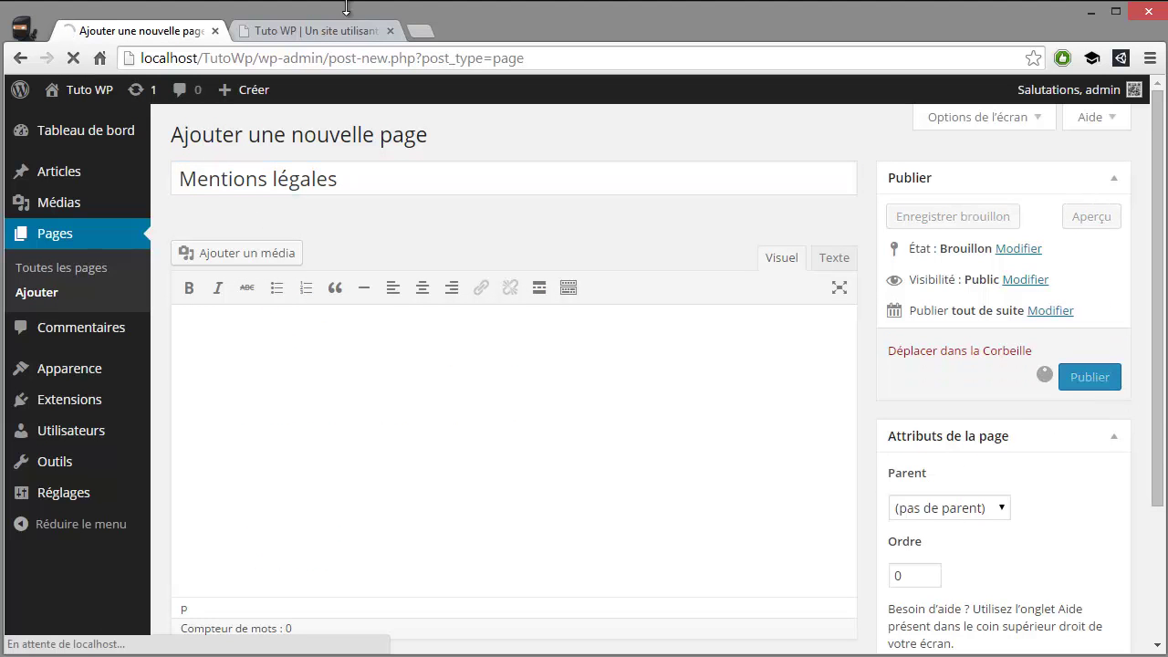
# - Reload the public home page and check its navigation for the new page, then look through the page to the footer
pyautogui.click(326, 32)
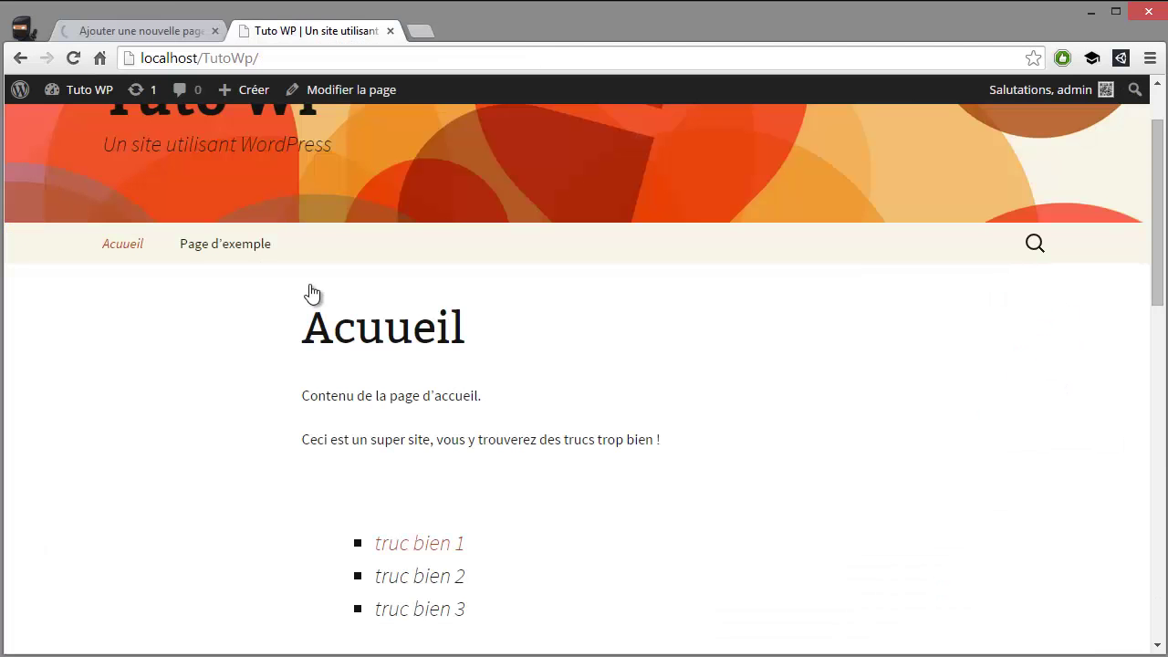
pyautogui.click(73, 57)
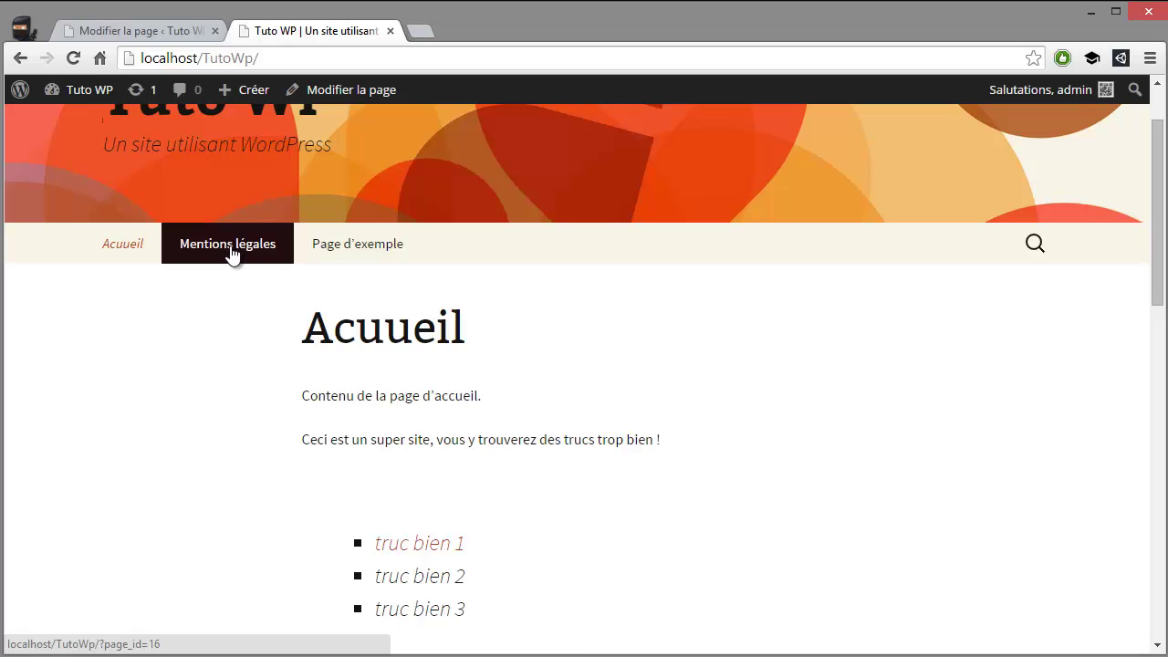
pyautogui.scroll(-4, 393, 278)
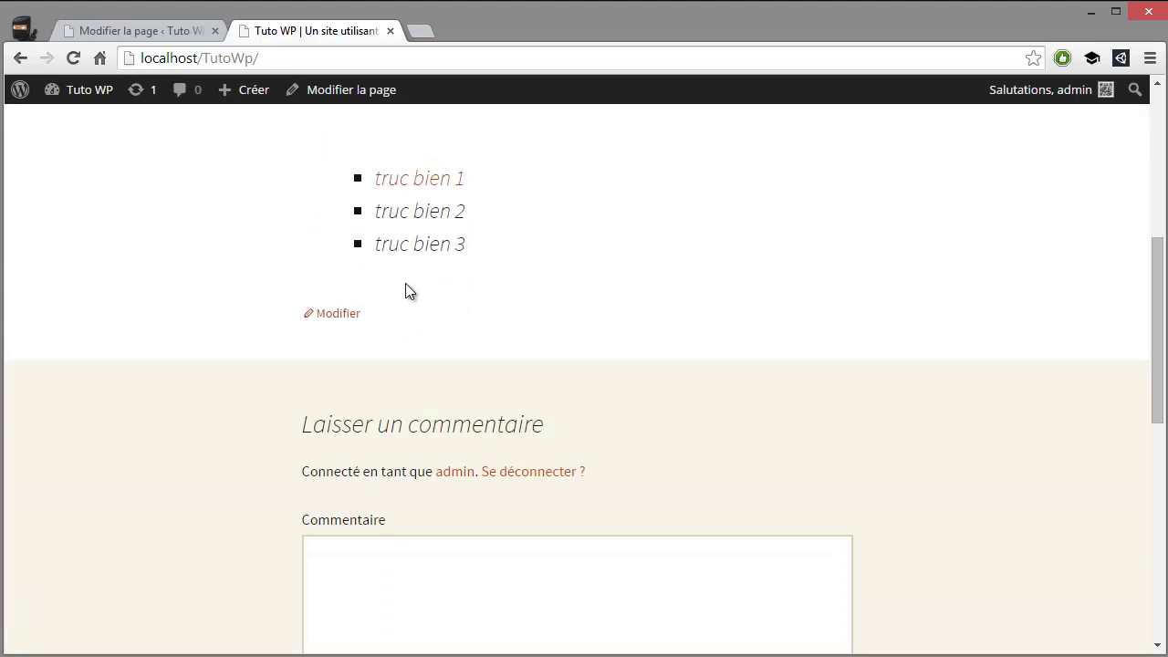
pyautogui.scroll(5, 405, 283)
pyautogui.scroll(-12, 383, 210)
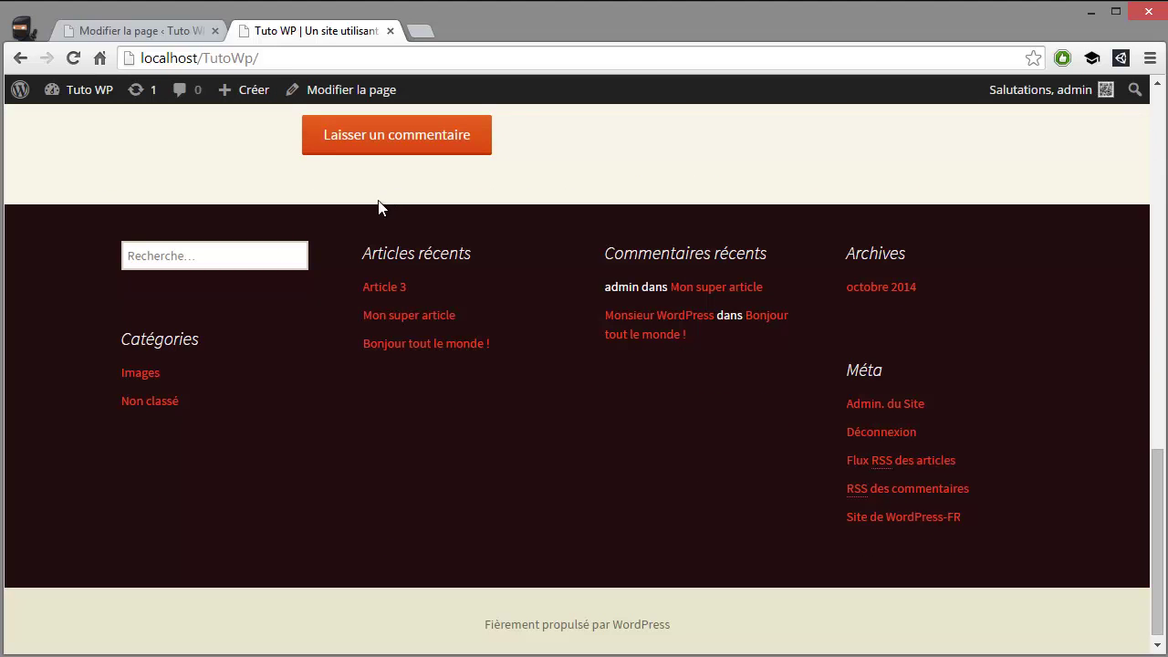
# - In the administration's comment list, move the comment on "Bonjour tout le monde !" to the trash
pyautogui.click(153, 29)
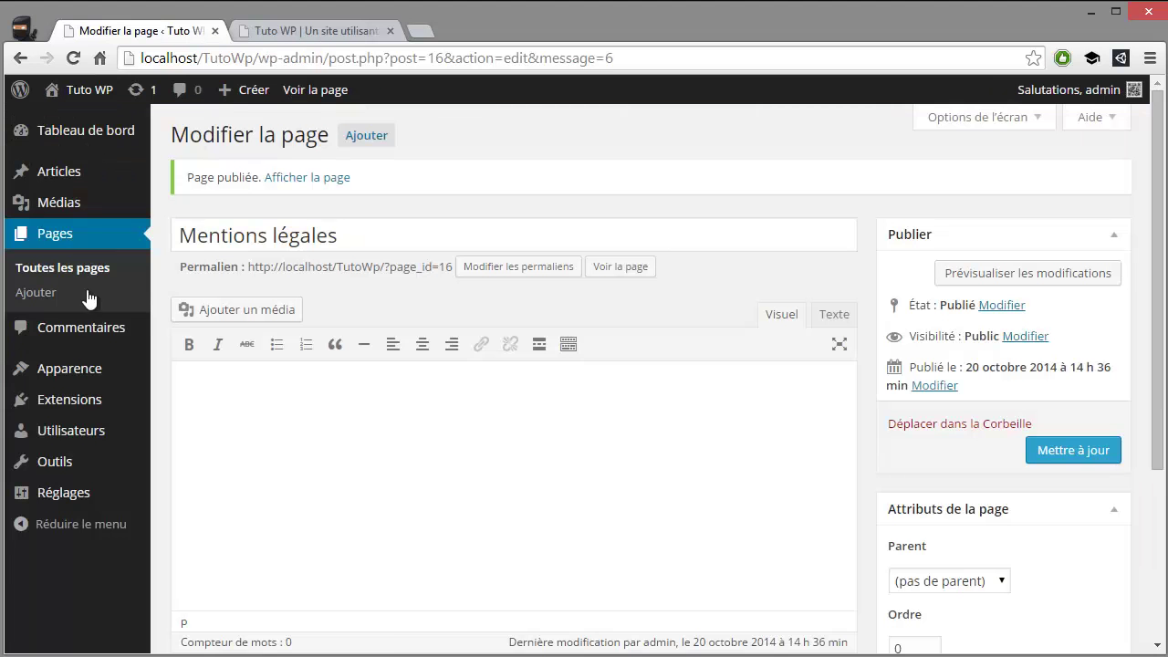
pyautogui.click(80, 329)
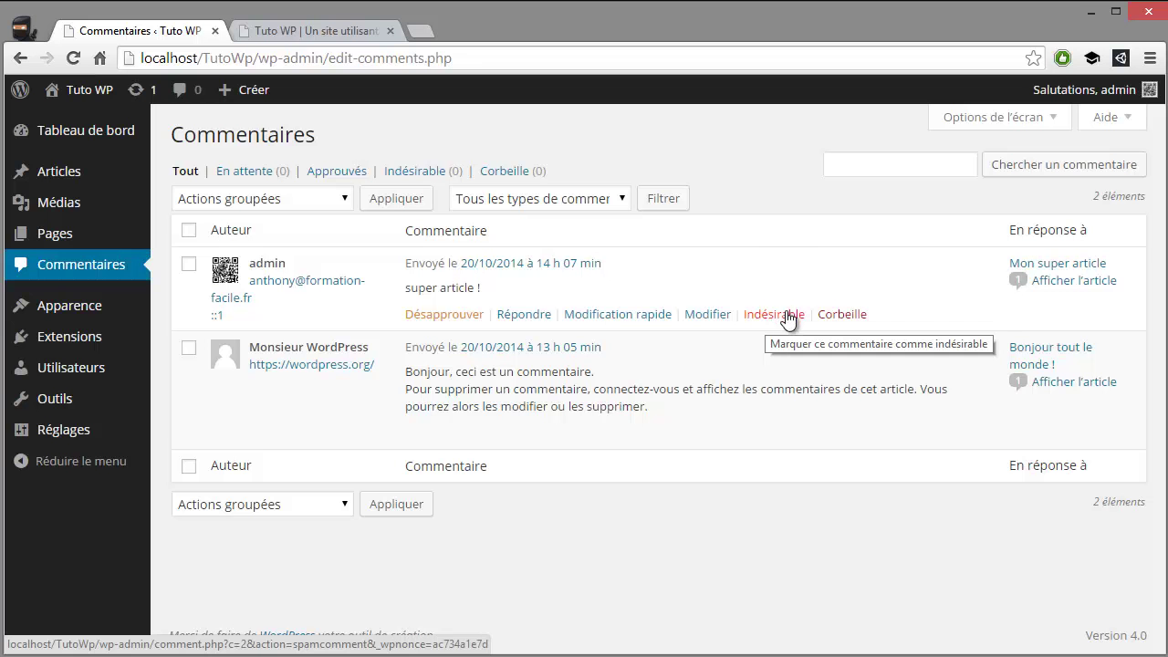
pyautogui.click(844, 433)
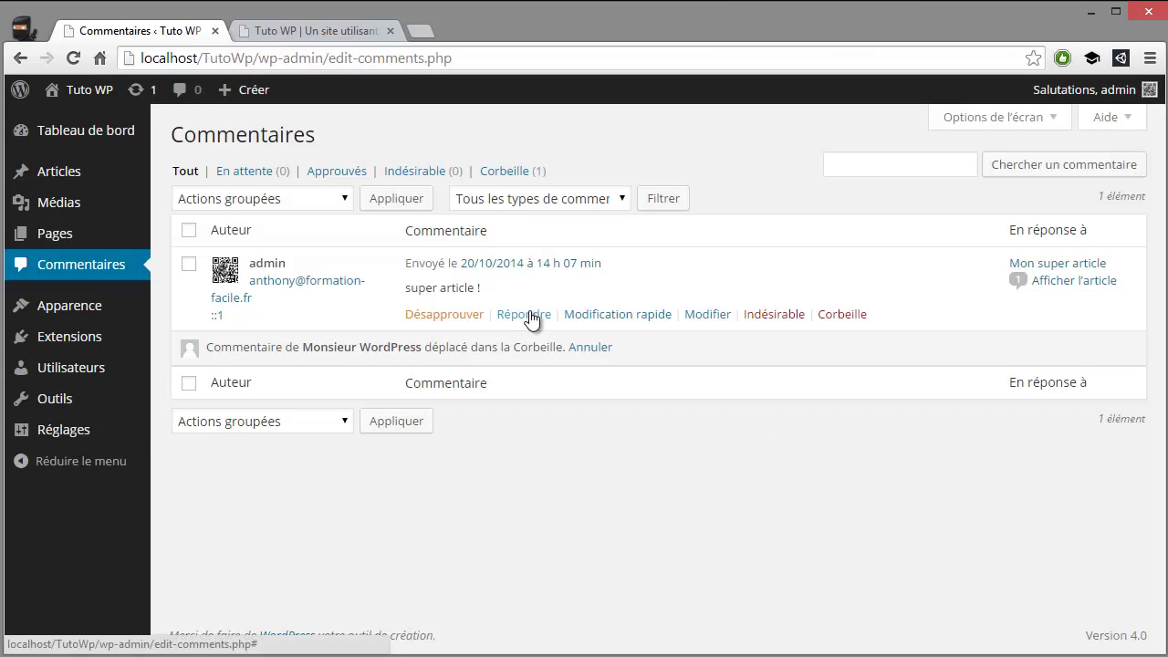
# - Reply "Merci !" to the "super article !" comment on "Mon super article"
pyautogui.click(524, 315)
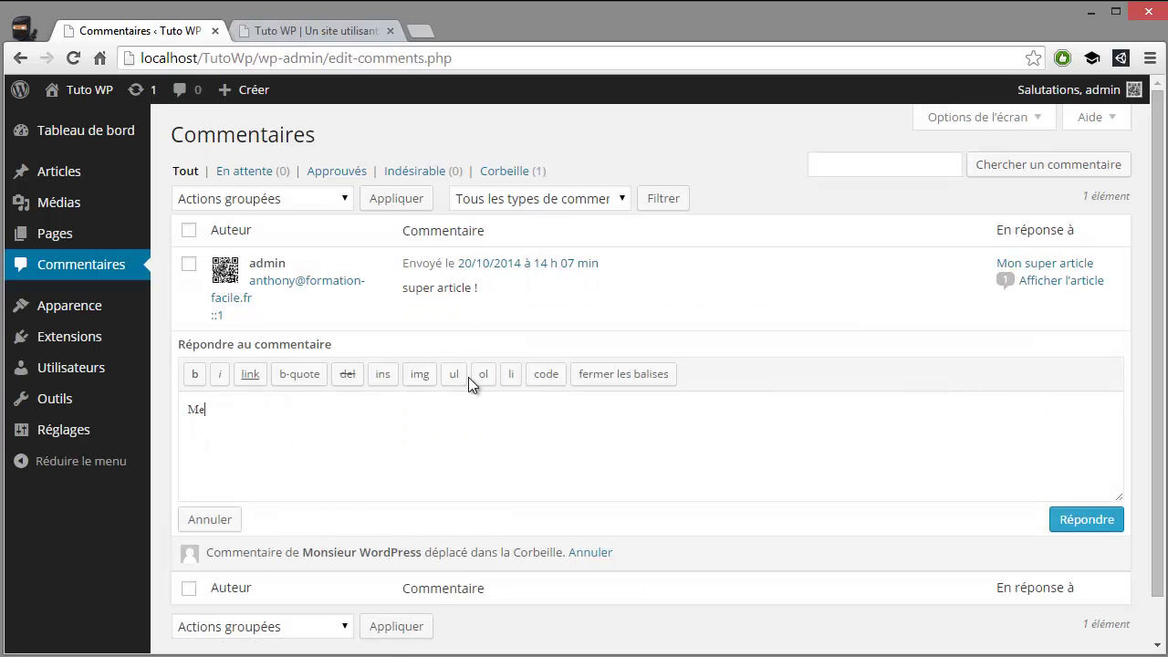
pyautogui.click(1091, 519)
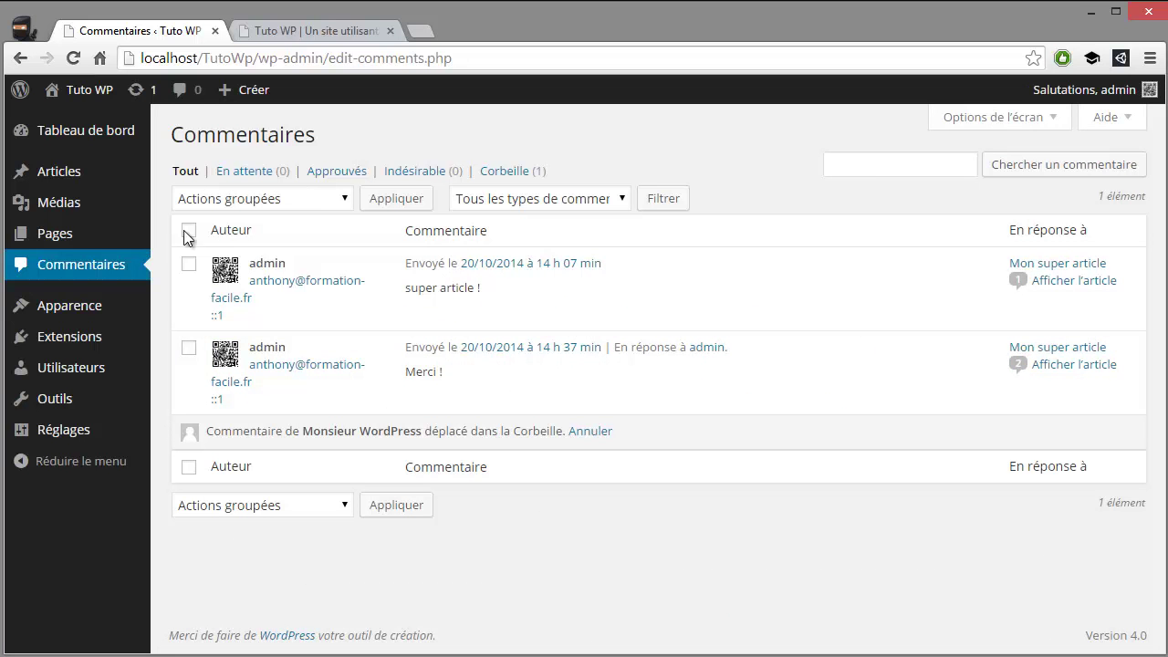
pyautogui.moveTo(354, 320)
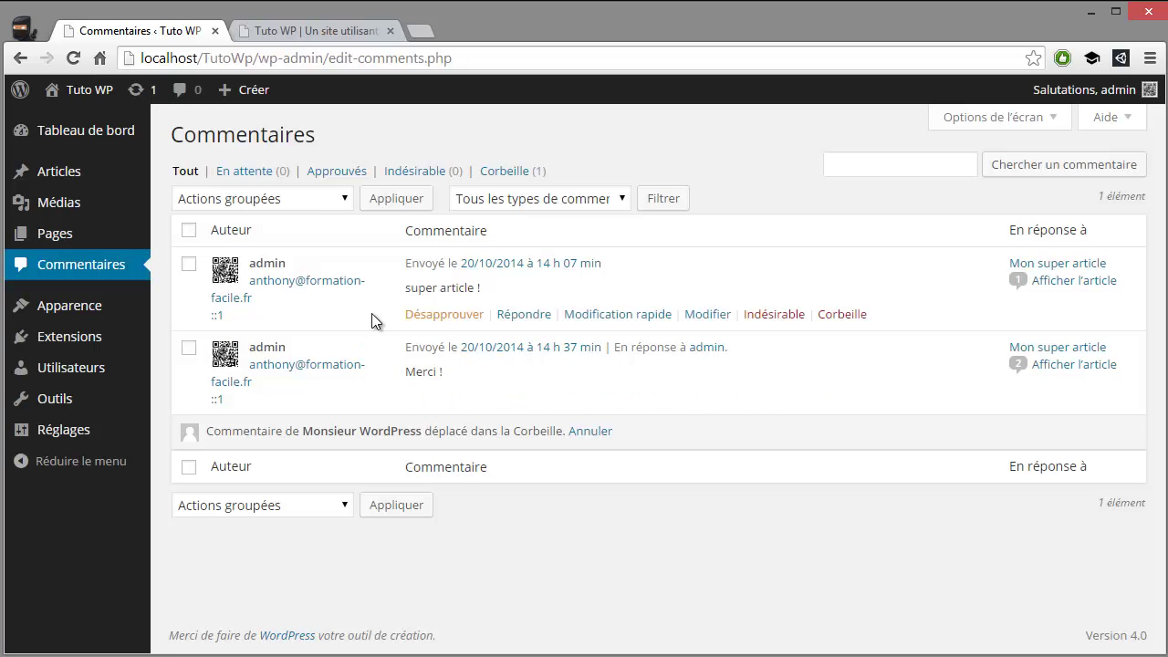
pyautogui.moveTo(898, 411)
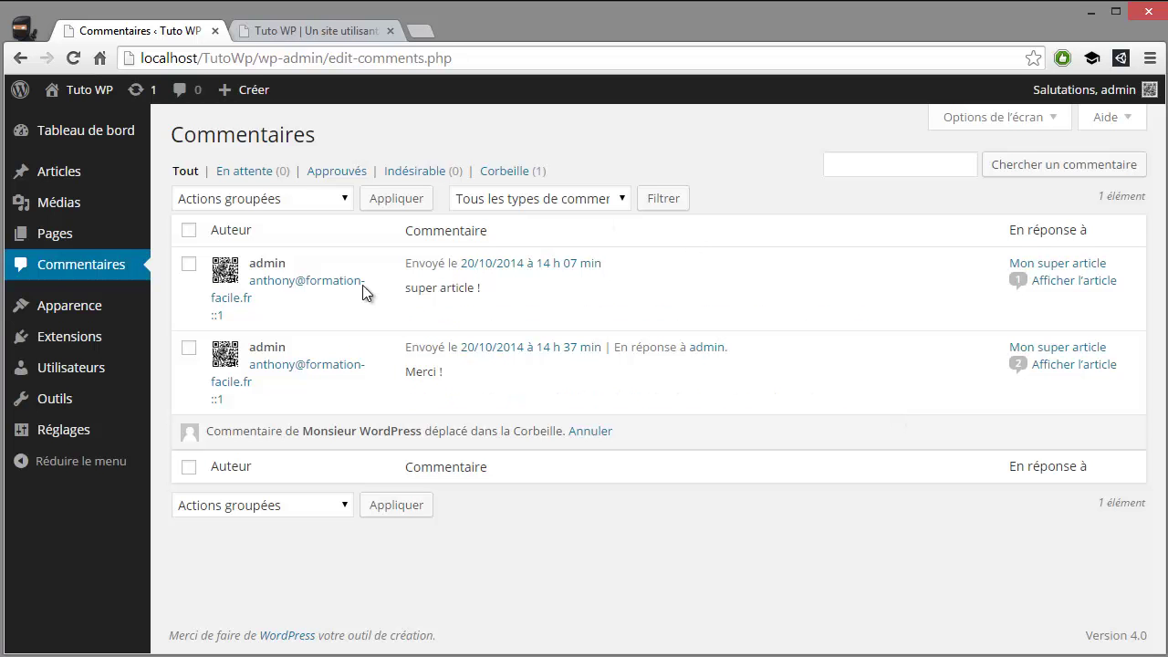
pyautogui.moveTo(269, 276)
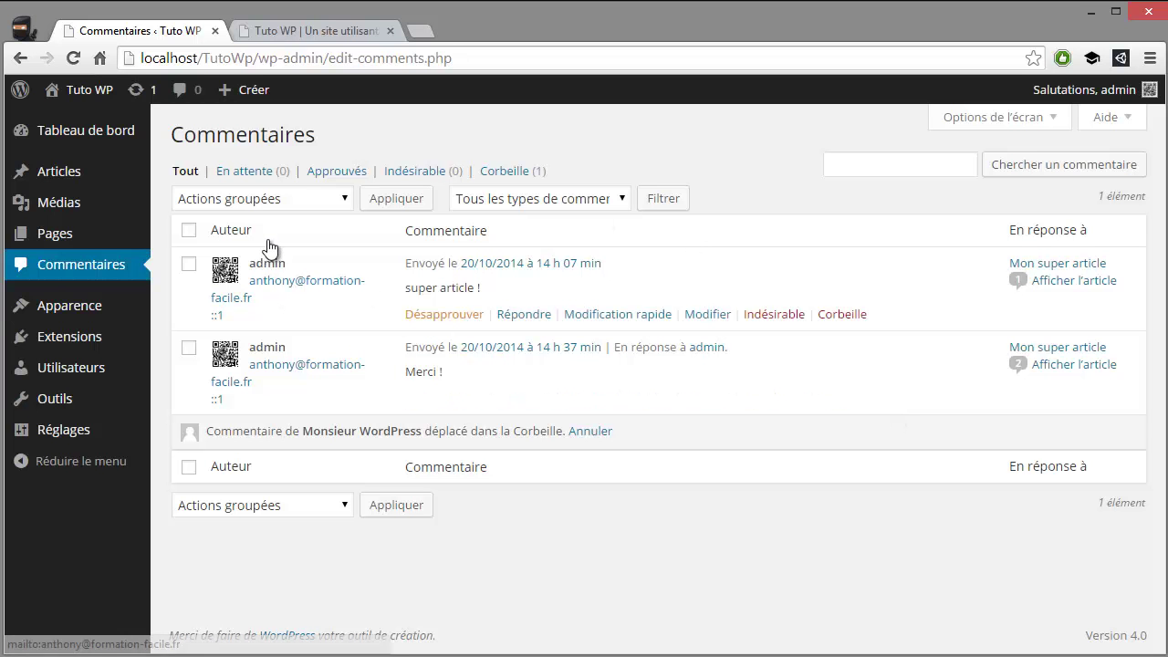
pyautogui.moveTo(82, 180)
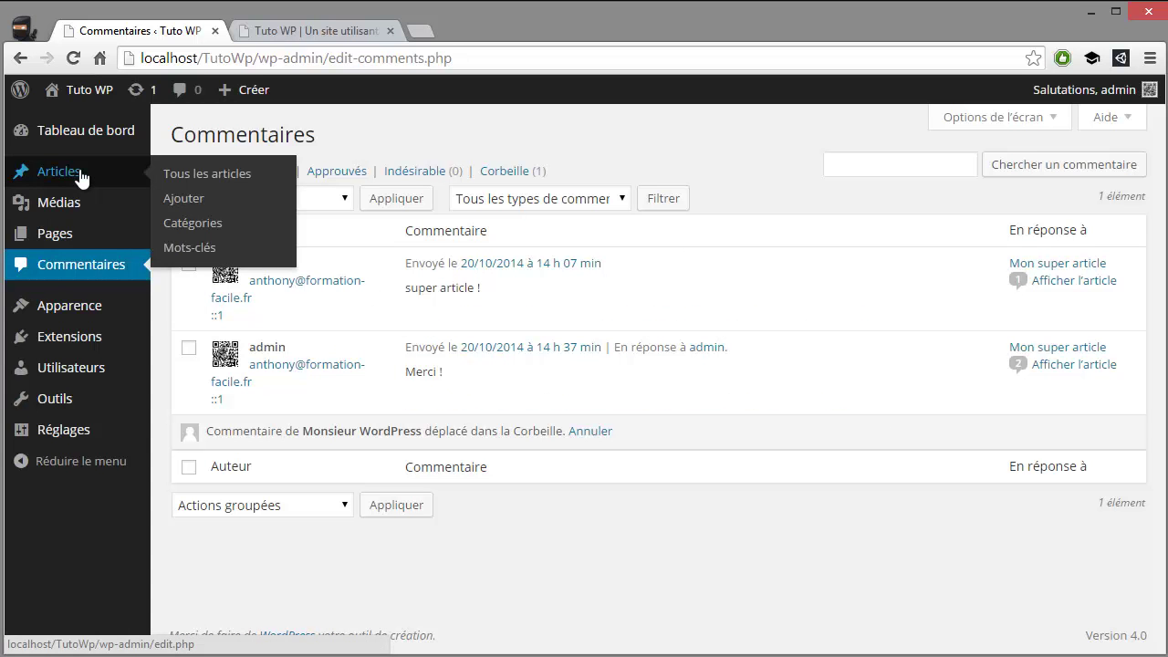